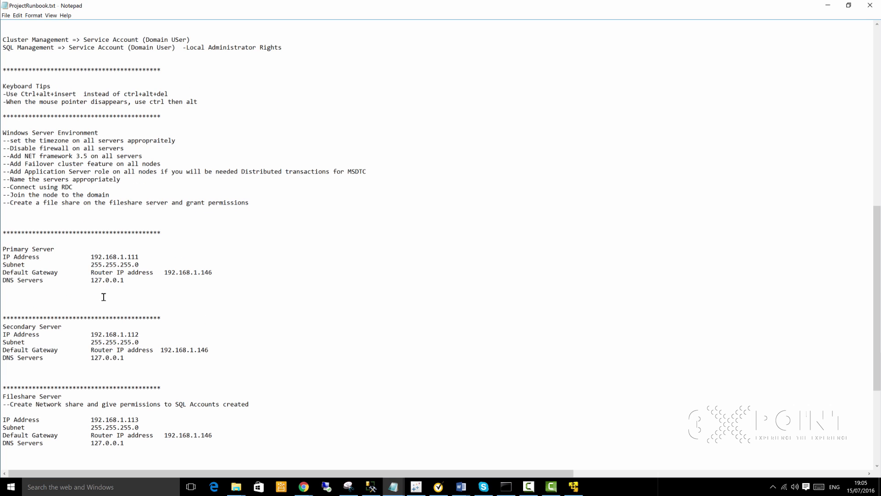
Step: Review the DC and Primary Server IP, gateway and DNS values in the runbook notes
scroll(113, 210, "up", 6)
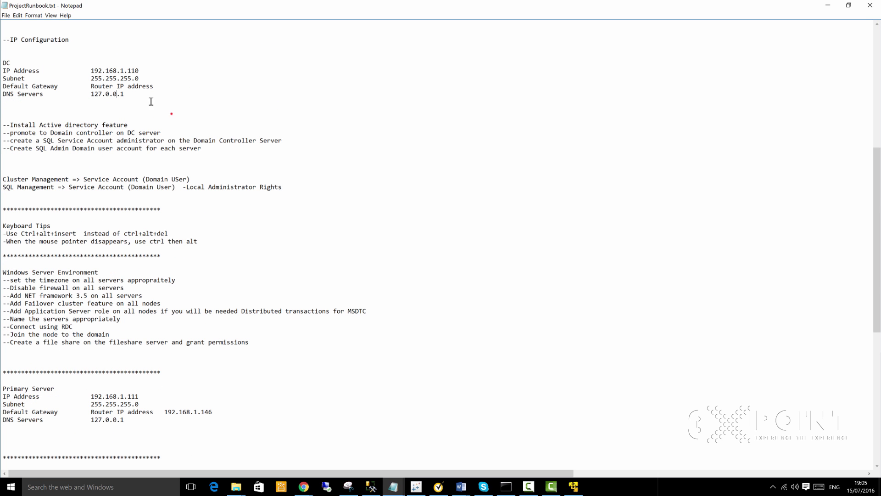
left_click_drag(153, 97, 3, 63)
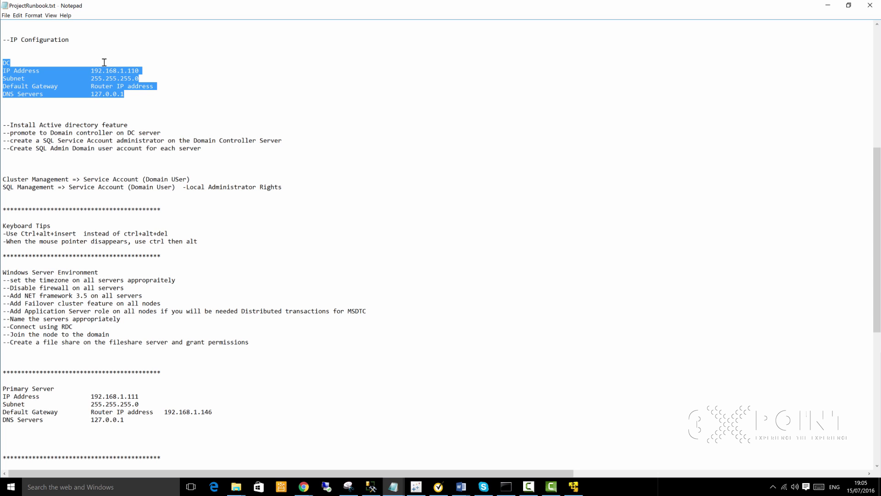
scroll(110, 73, "down", 10)
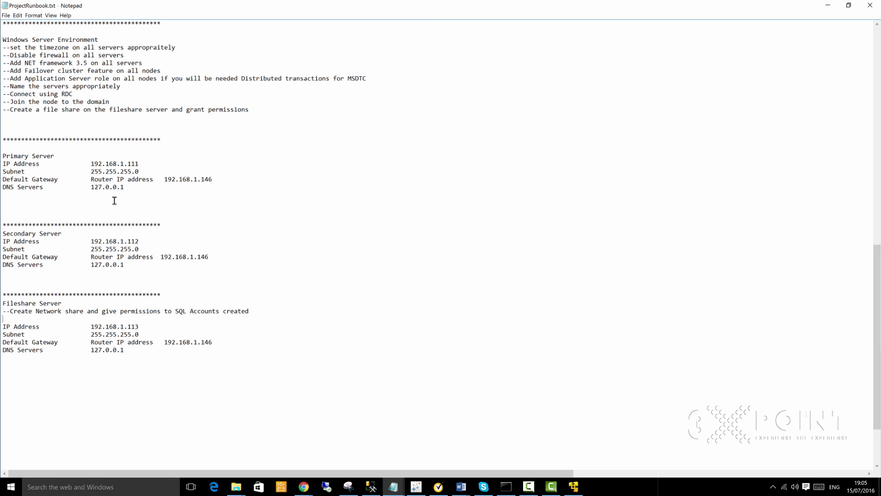
left_click_drag(164, 213, 70, 177)
left_click(71, 176)
Step: Bring up the VM library and check the Secondary, Primary, DomainController and FileShareServer details
left_click(574, 487)
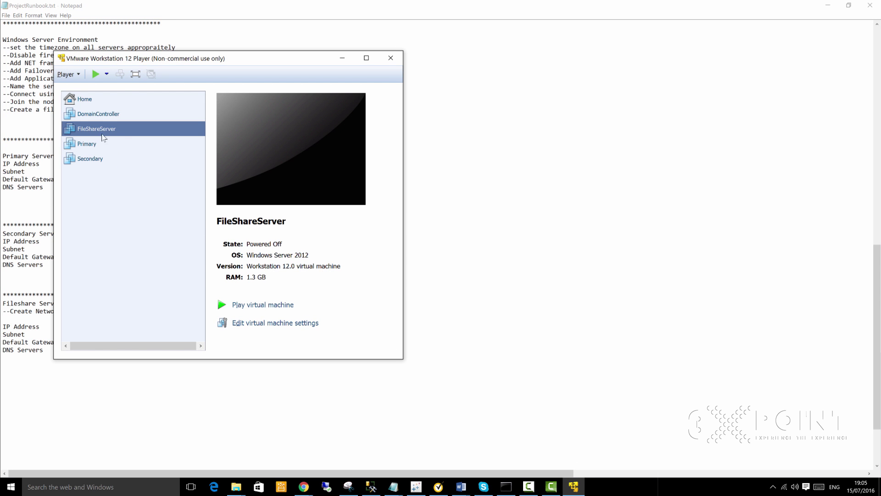
left_click(92, 160)
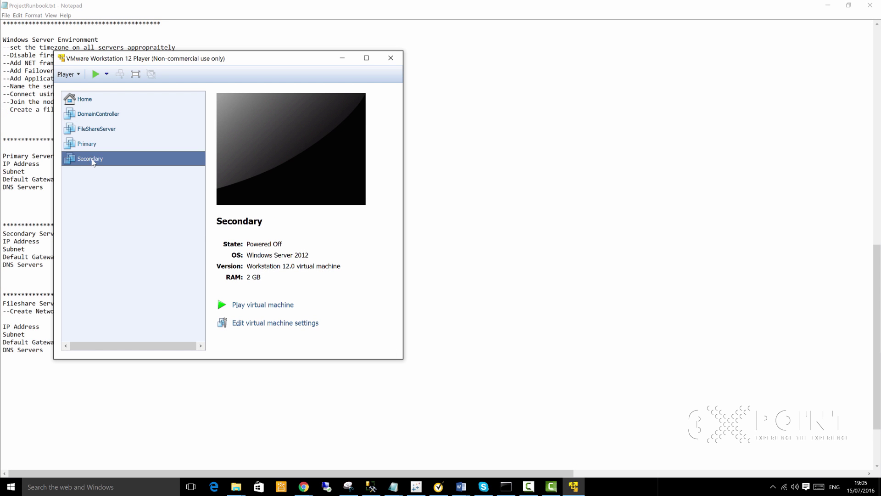
left_click(94, 146)
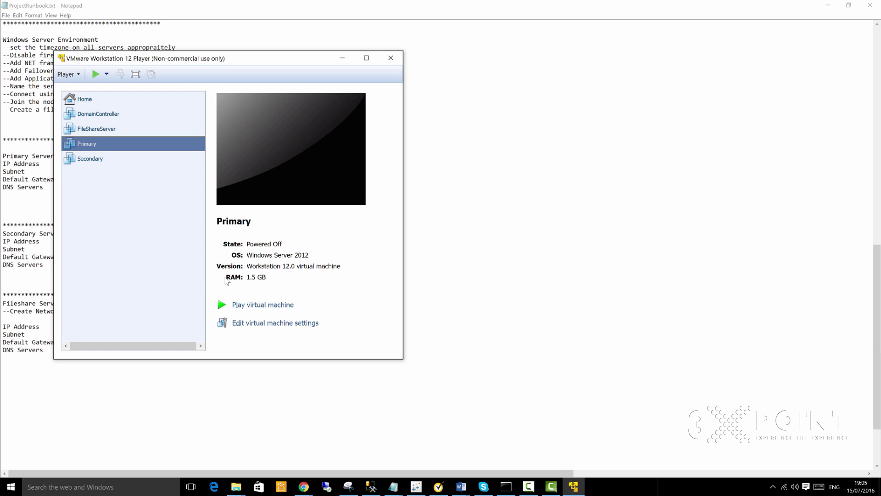
left_click(99, 114)
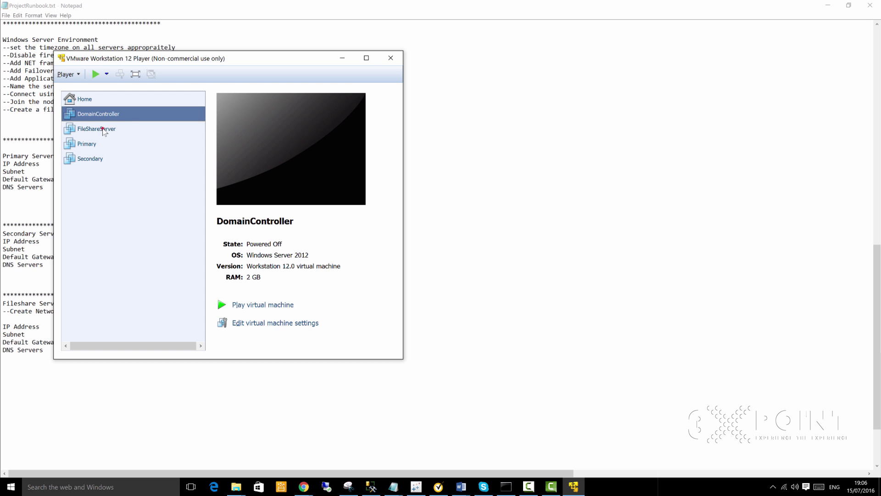
left_click(103, 130)
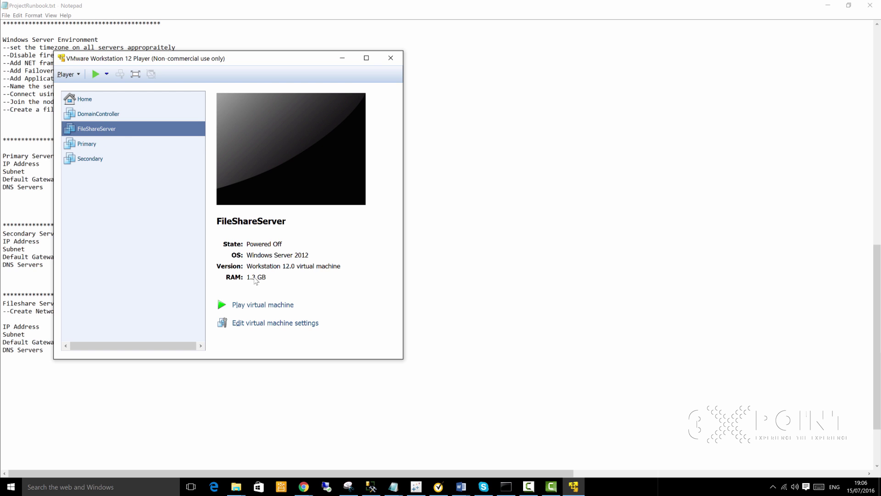
left_click(86, 144)
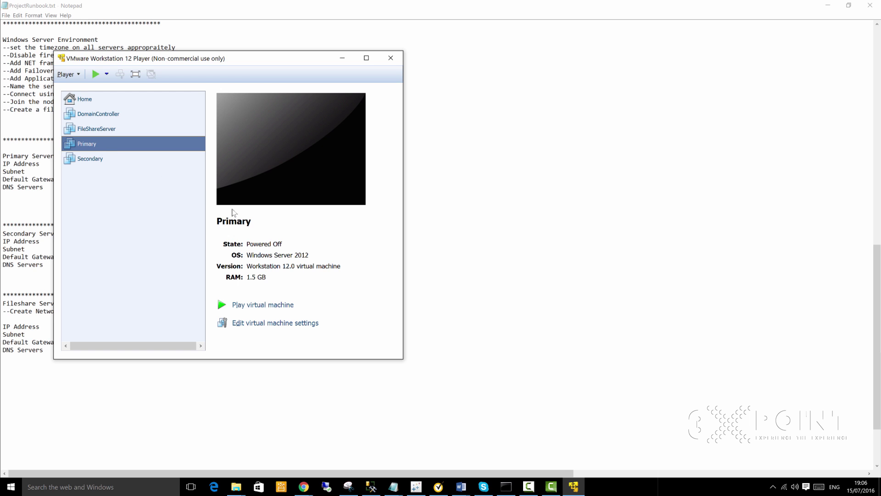
Step: Select the DomainController VM and bring up its context menu
left_click(275, 277)
left_click(100, 115)
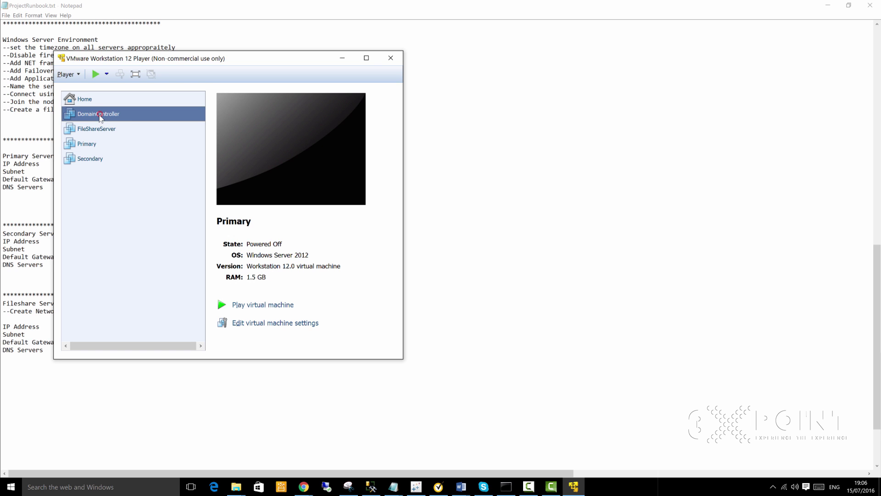
right_click(102, 116)
Step: Enter 1000 MB as the DomainController VM's memory in its settings and save
left_click(117, 130)
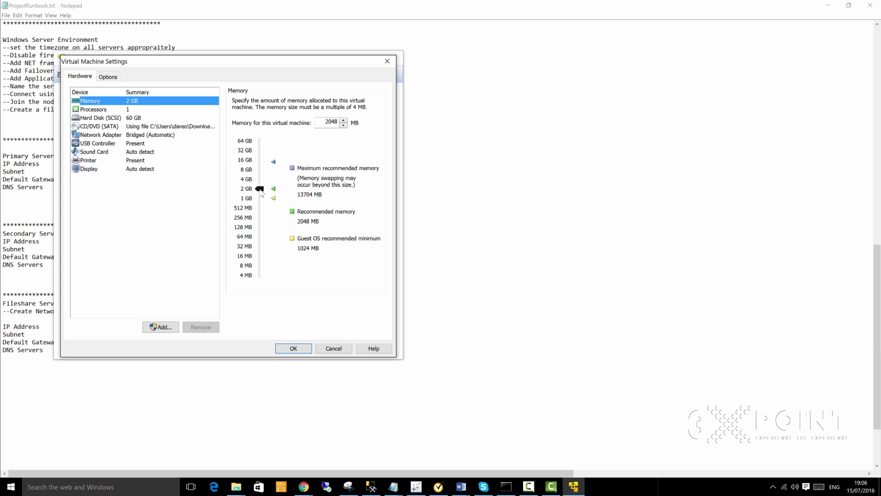
left_click(260, 188)
mouse_move(261, 189)
left_mouse_down()
mouse_move(263, 144)
mouse_move(263, 201)
left_mouse_up()
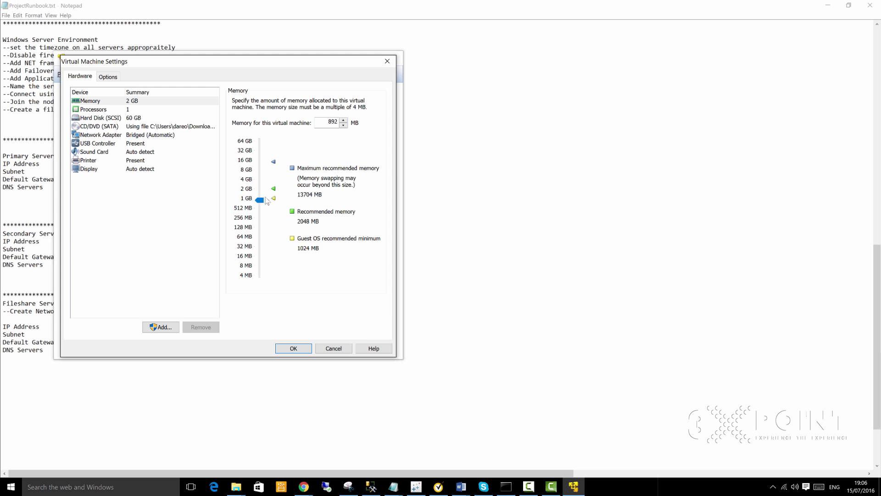
double_click(331, 121)
type("1000")
left_click(291, 346)
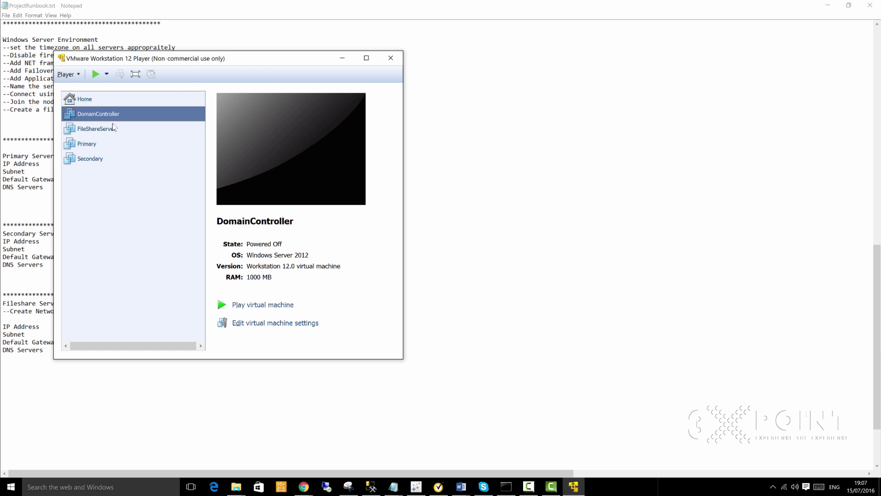
Step: Re-enter DomainController's memory as 1048 MB so the library lists 1.0 GB RAM
right_click(105, 119)
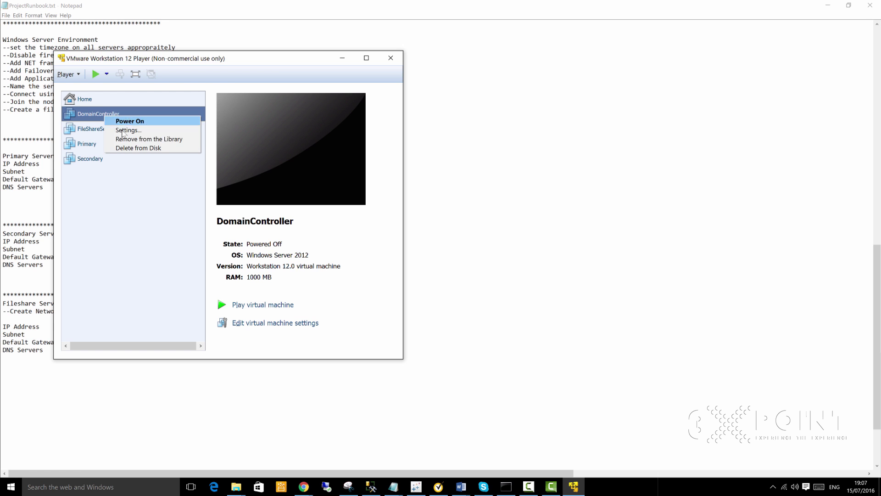
left_click(138, 130)
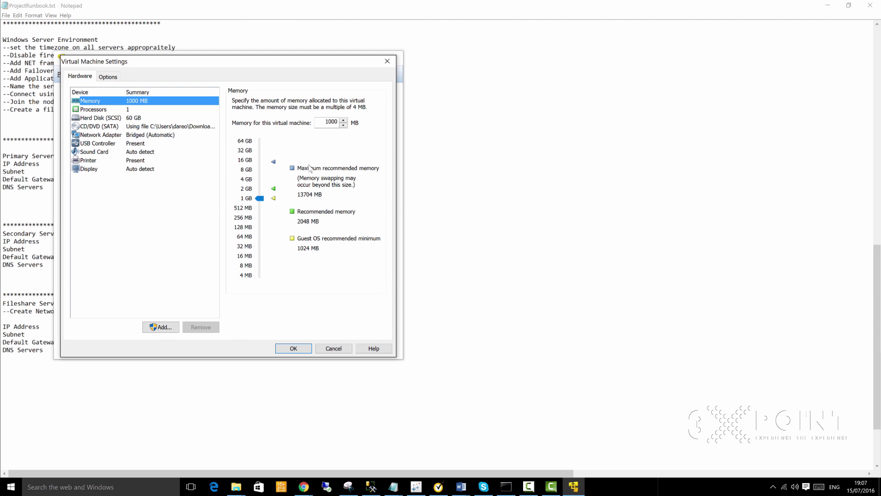
left_click(329, 122)
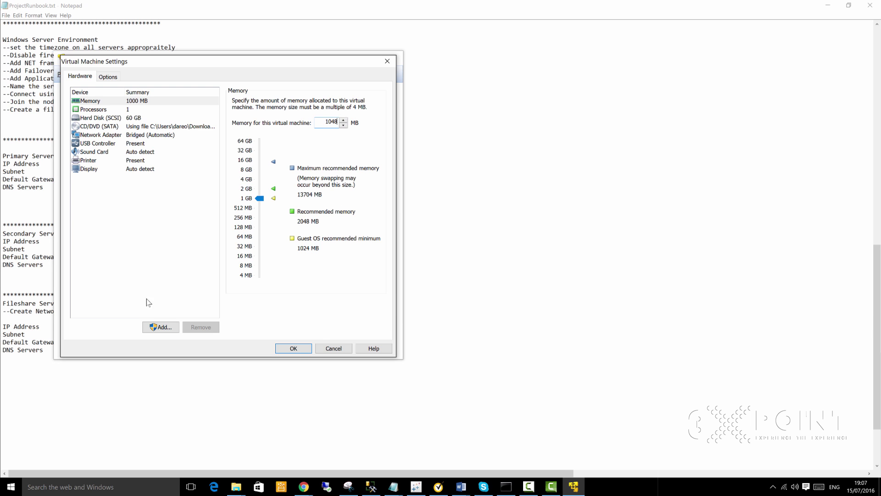
left_click(293, 348)
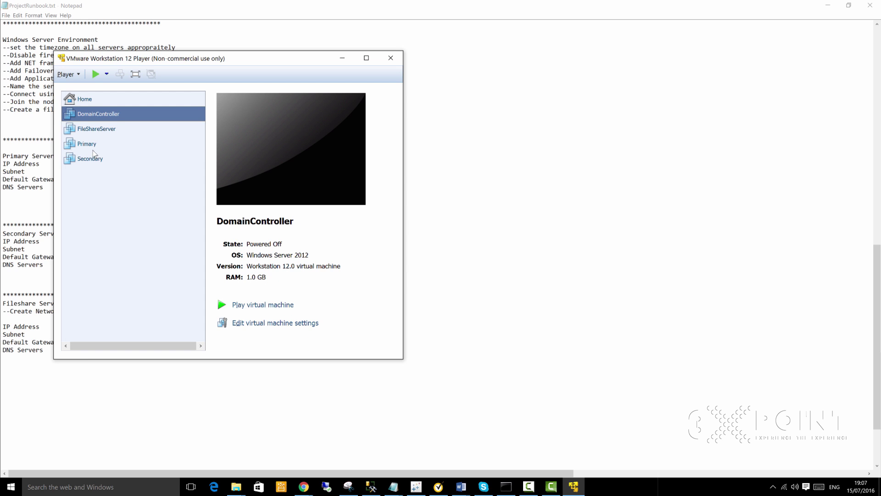
left_click(92, 159)
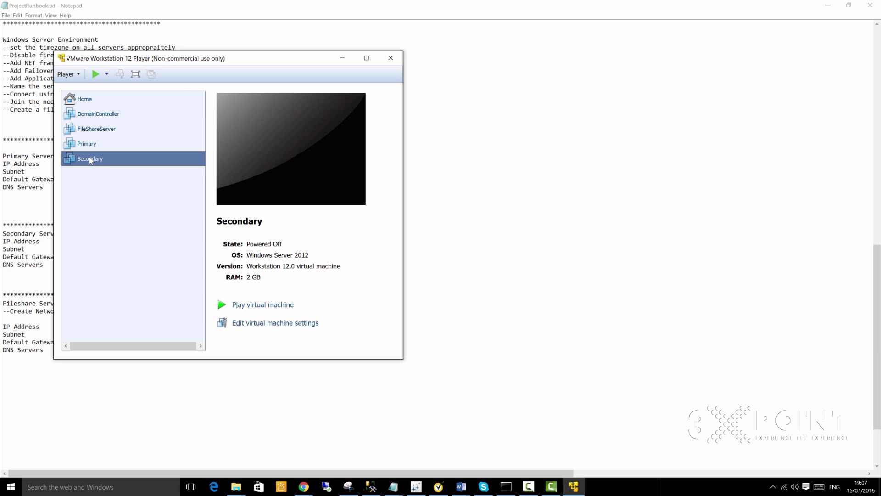
Step: Lower the Secondary VM's memory from 2 GB to 1552 MB (about 1.5 GB)
right_click(89, 160)
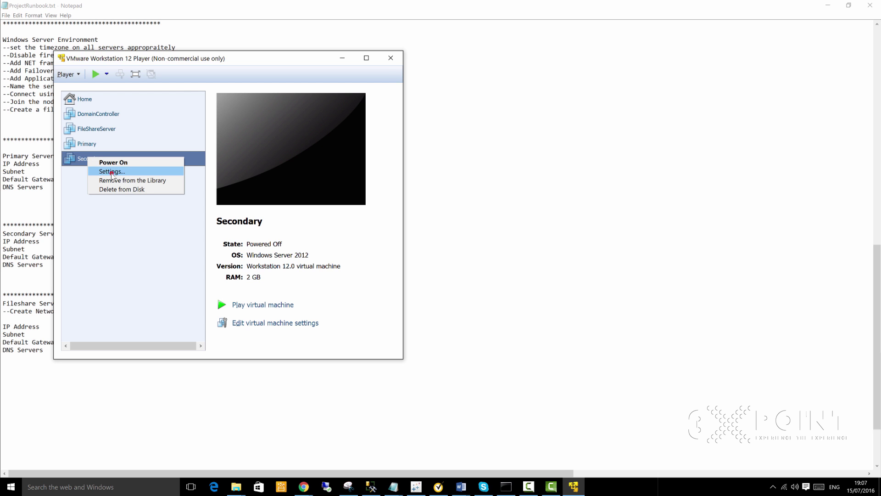
left_click(112, 172)
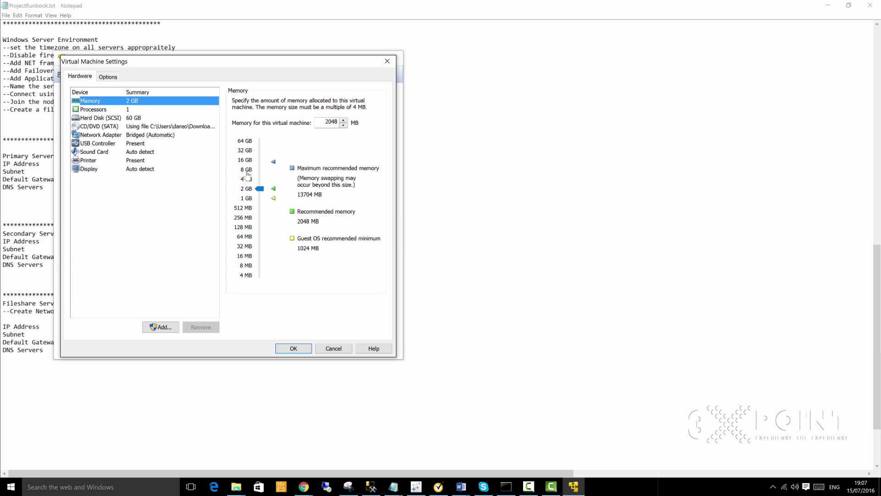
left_click_drag(259, 188, 261, 196)
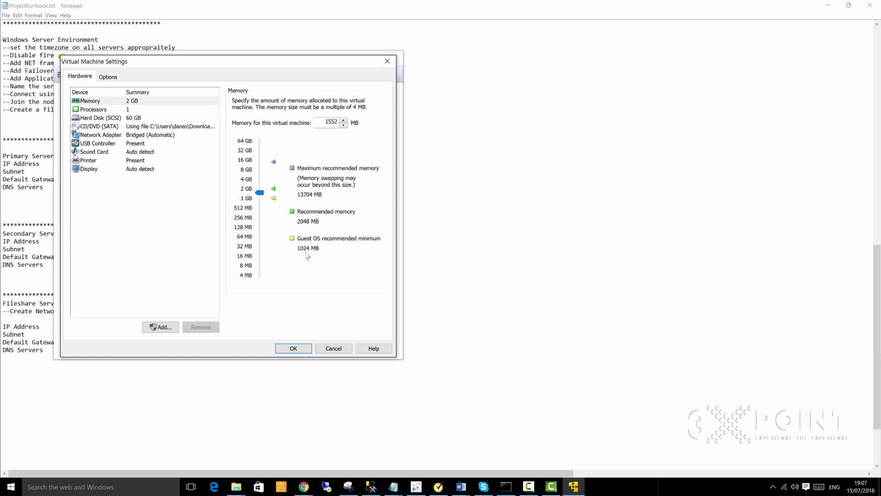
left_click(293, 348)
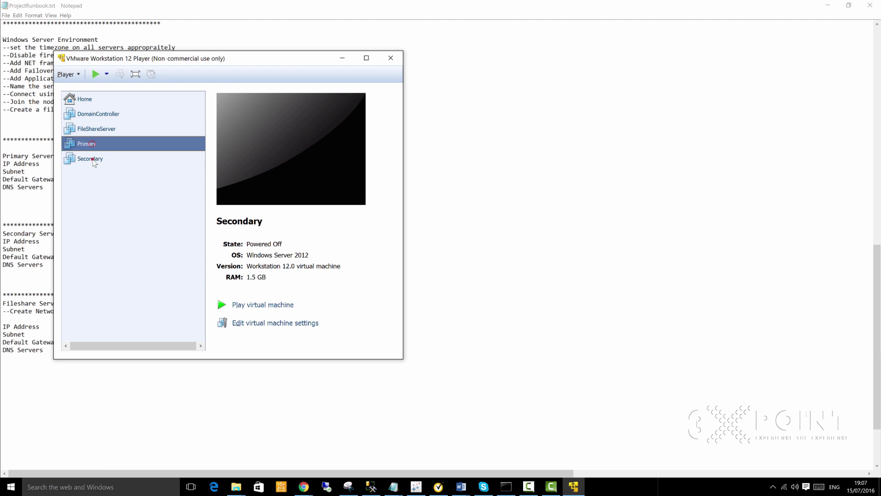
left_click(91, 161)
Step: Power on the Primary VM and return to the runbook notes while Windows boots
left_click(91, 146)
right_click(92, 145)
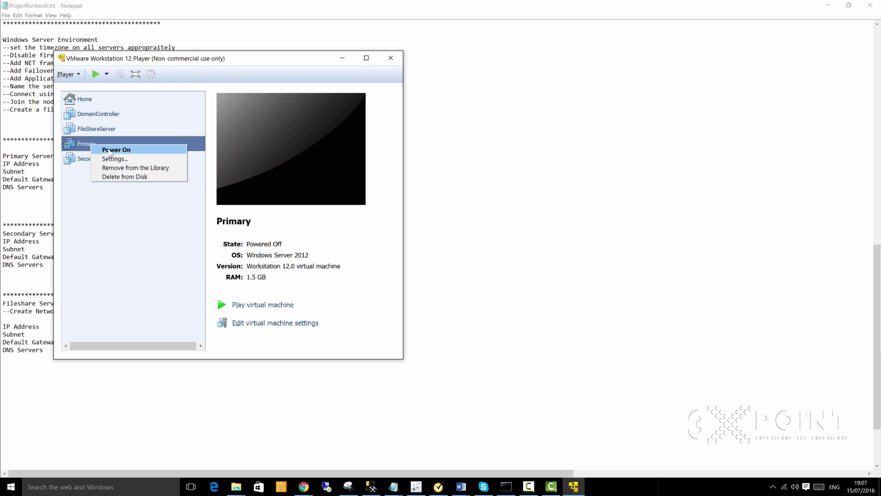
left_click(109, 150)
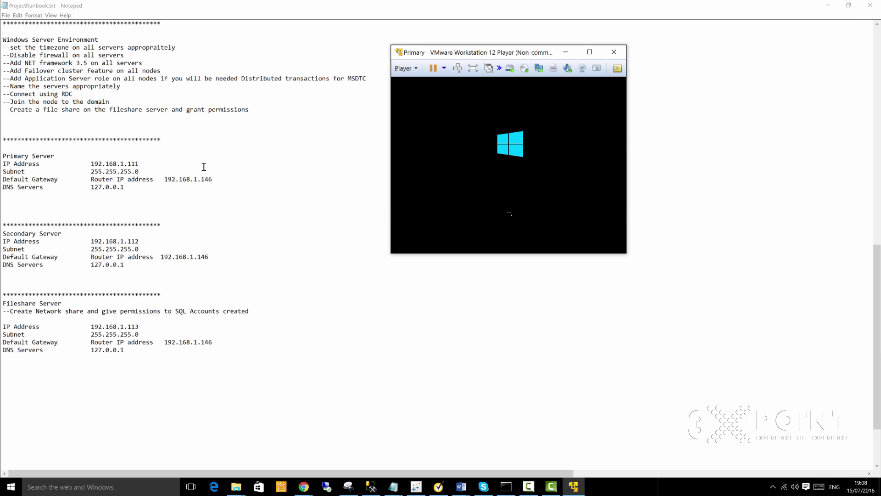
left_click(198, 180)
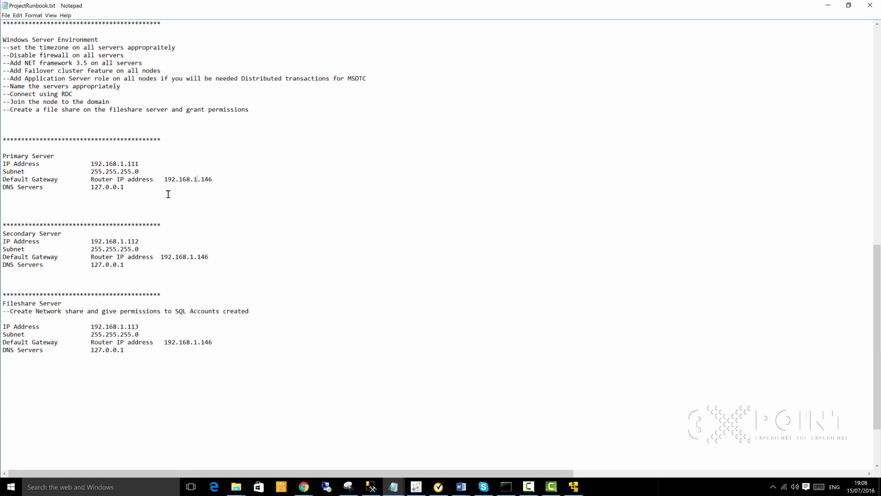
scroll(163, 174, "up", 5)
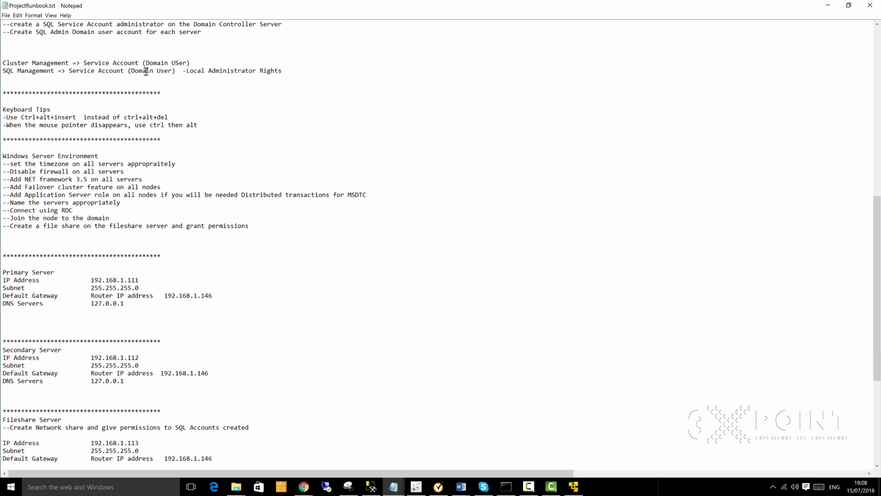
scroll(167, 72, "up", 4)
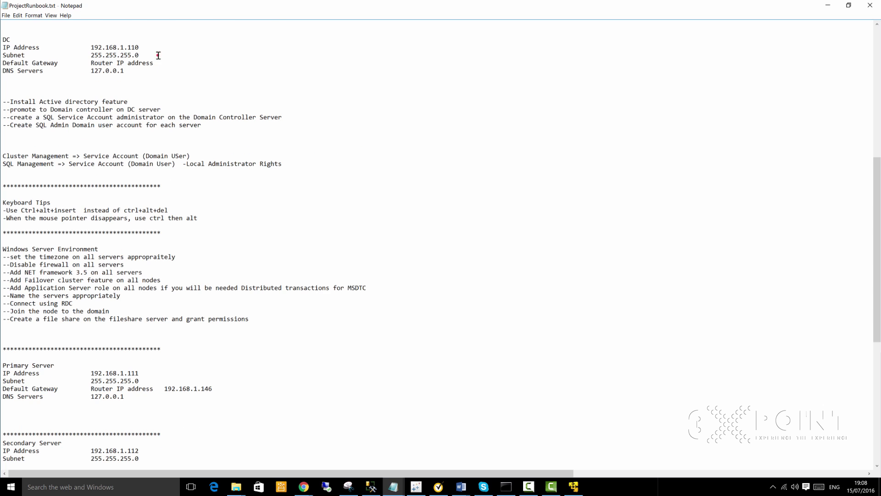
left_click(181, 72)
left_click_drag(59, 63, 1, 62)
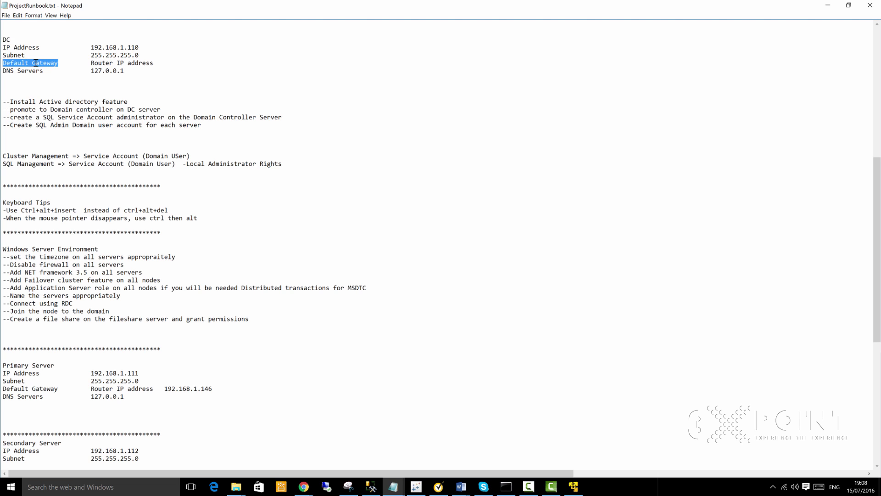
left_click(45, 70)
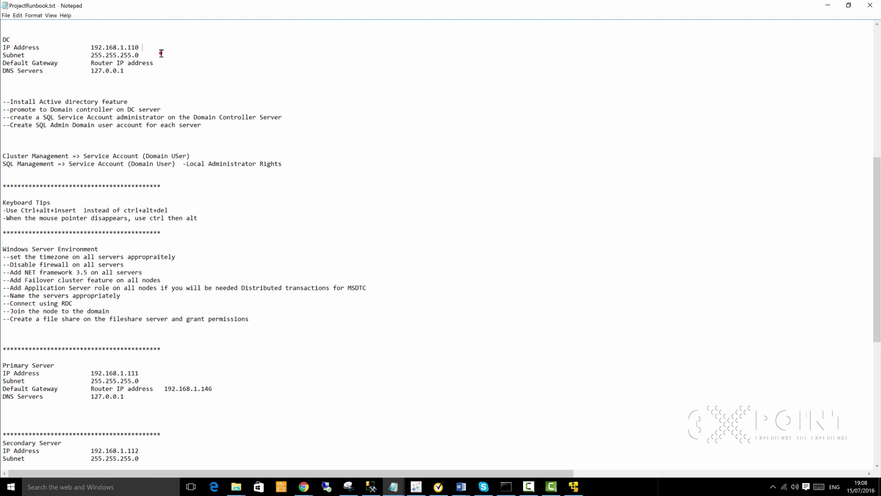
key("ctrl+shift+Left")
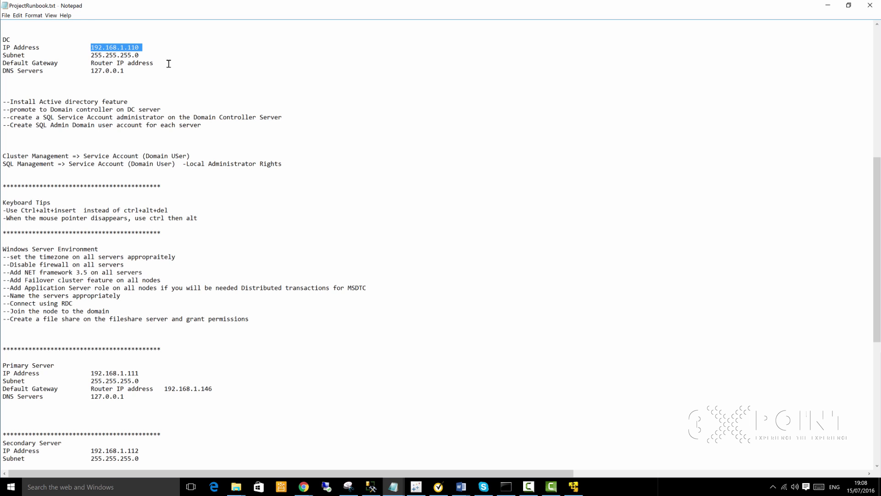
left_click(189, 69)
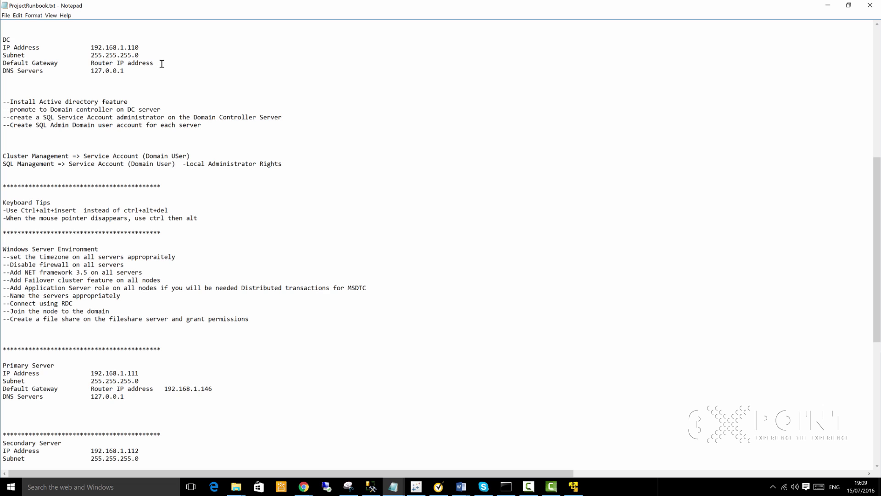
left_click_drag(166, 51, 99, 54)
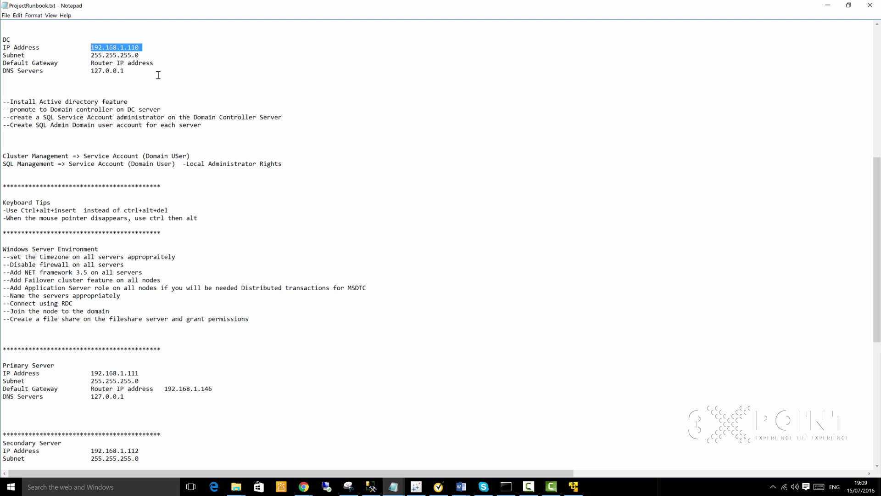
Step: Scroll the runbook and highlight the final digits of the DC IP address
left_click(187, 77)
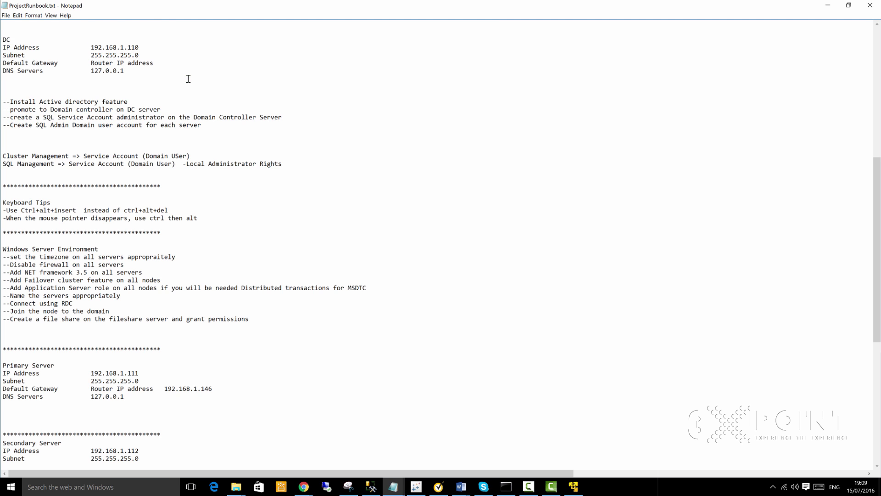
scroll(225, 147, "down", 3)
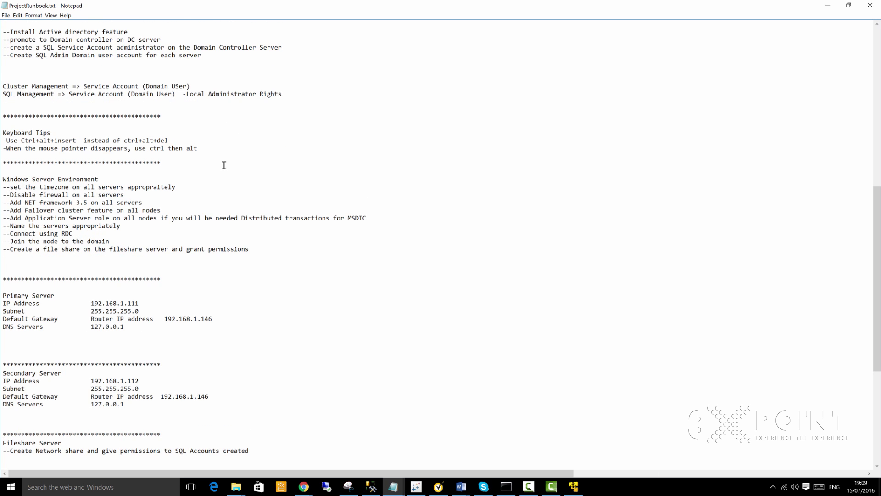
scroll(223, 163, "down", 4)
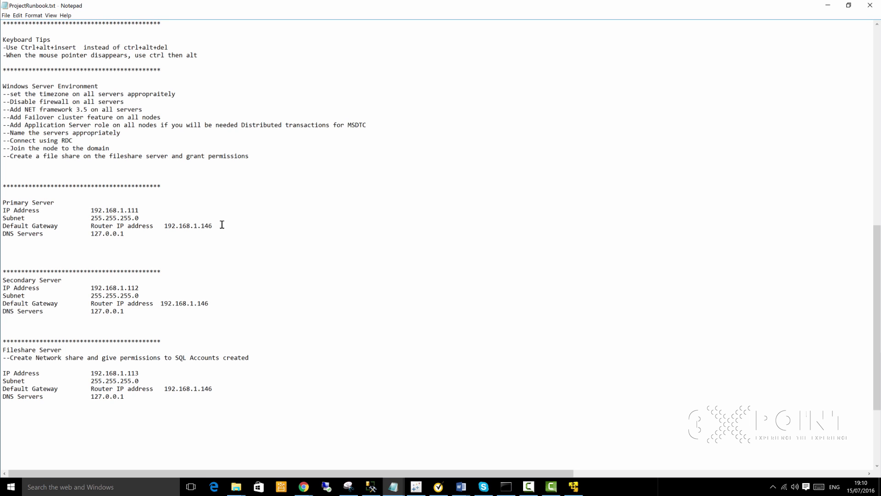
scroll(175, 143, "up", 2)
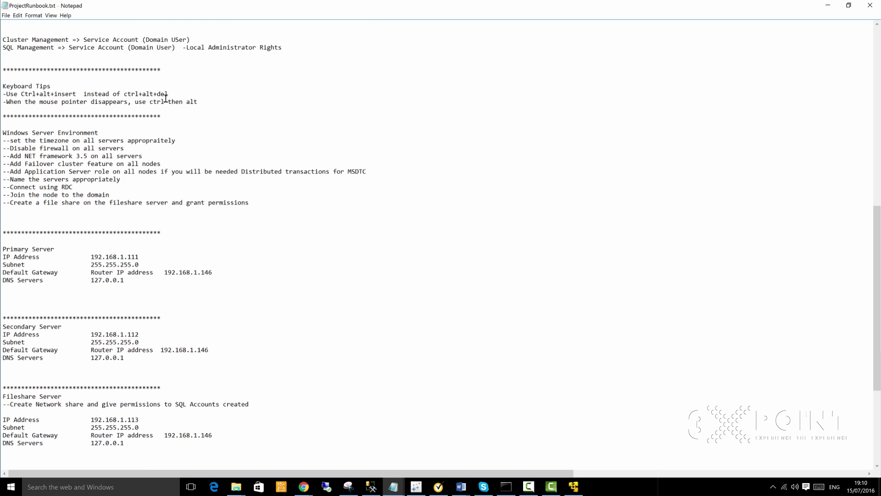
scroll(165, 92, "up", 6)
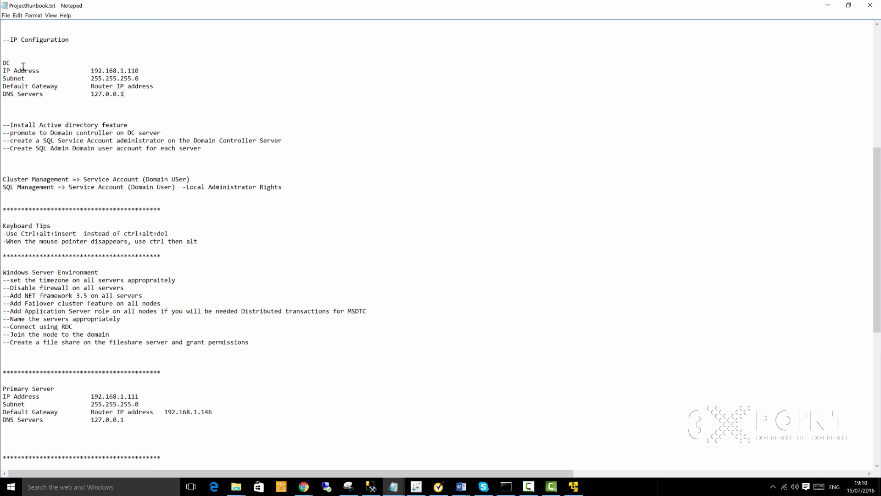
left_click(133, 71)
key("shift+End")
scroll(158, 320, "down", 3)
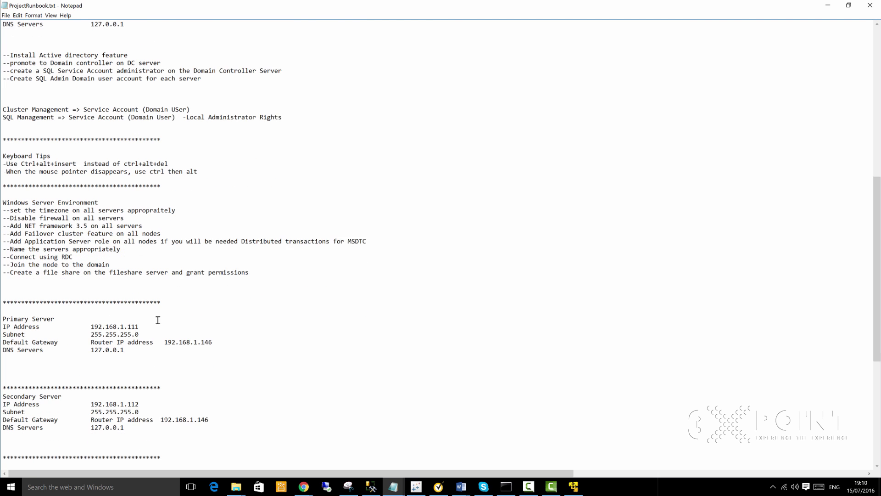
scroll(158, 320, "down", 1)
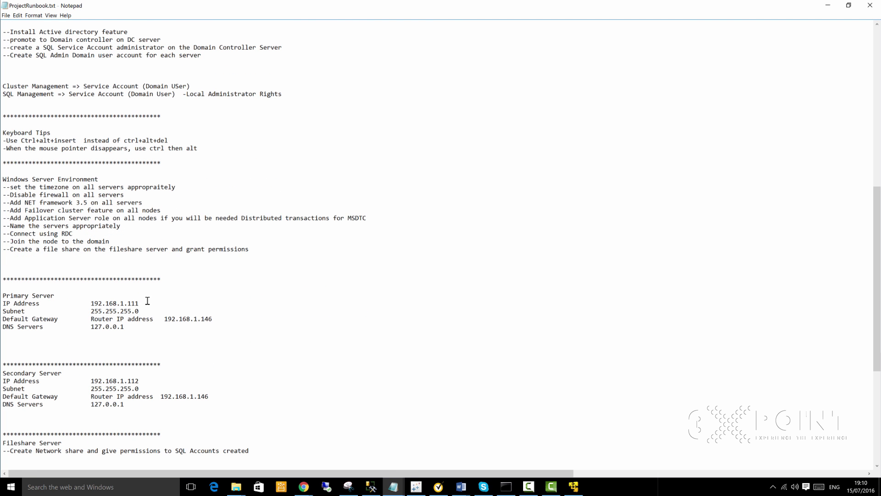
Step: Check the Secondary Server address ending in .112, then maximize the Primary VM window
left_click_drag(148, 301, 136, 301)
scroll(158, 337, "down", 2)
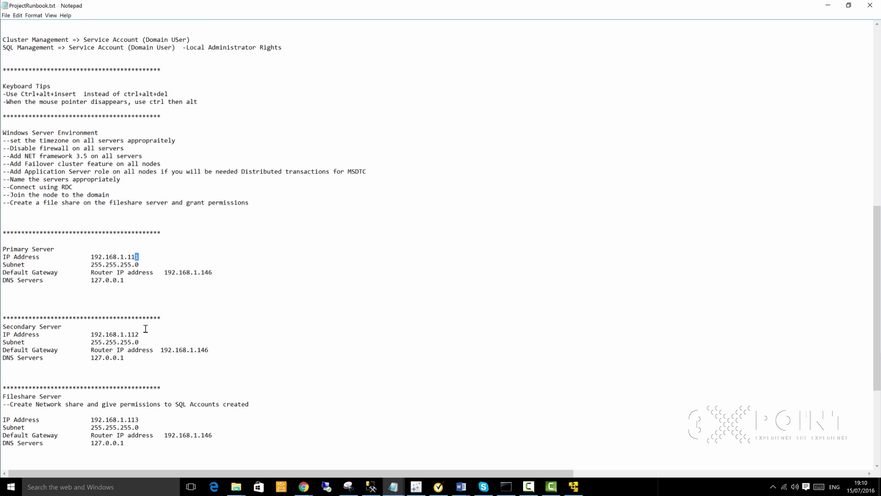
left_click(132, 334)
left_click_drag(124, 334, 91, 334)
left_click(160, 374)
left_click_drag(141, 334, 128, 334)
left_click(165, 376)
left_click_drag(139, 334, 124, 334)
left_click(151, 336)
scroll(181, 338, "down", 1)
left_click(574, 487)
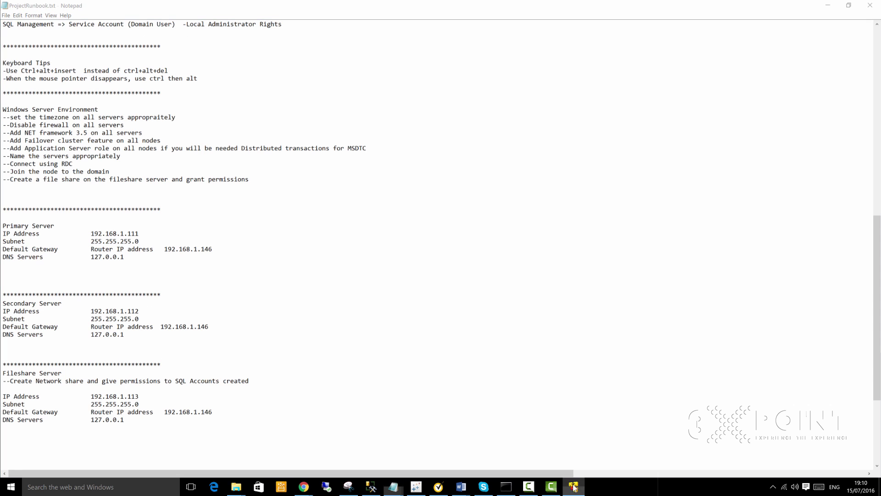
left_click(589, 52)
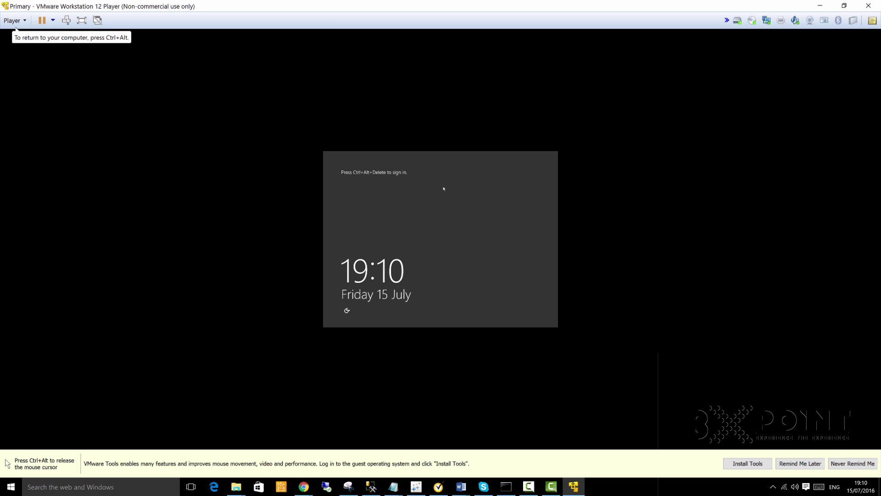
Step: Unlock the Primary server with Ctrl+Alt+Insert, sign in as Administrator, and request VMware Tools installation
key("ctrl+alt+Insert")
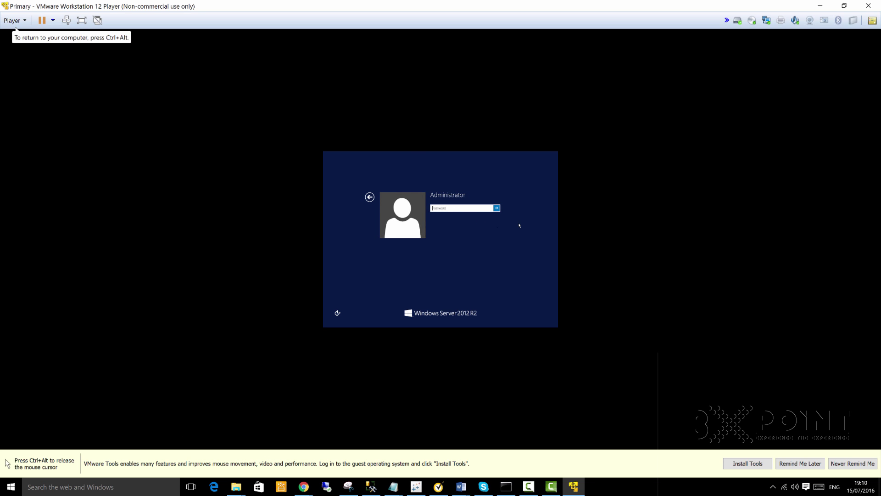
type("•••••••••••••")
key("Return")
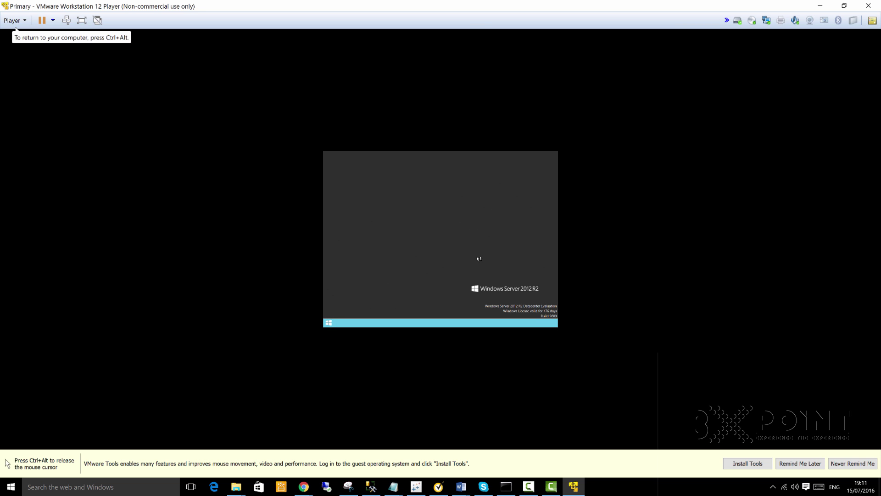
key("ctrl+alt")
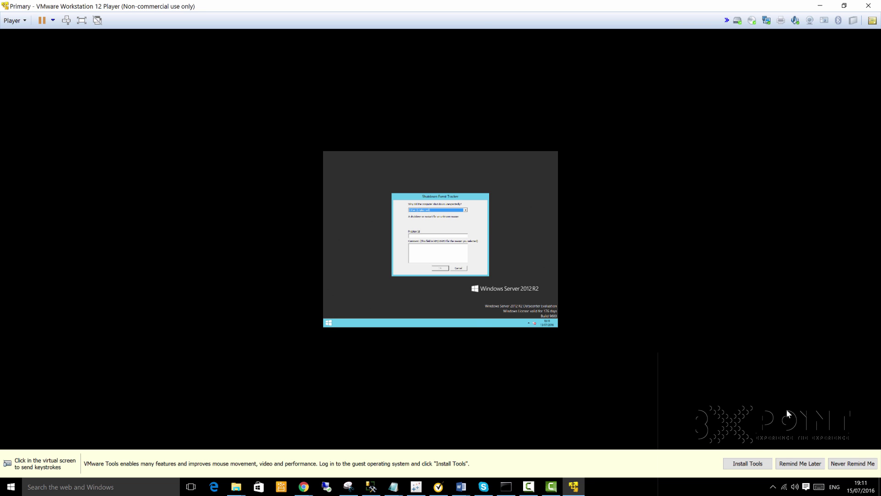
left_click(752, 465)
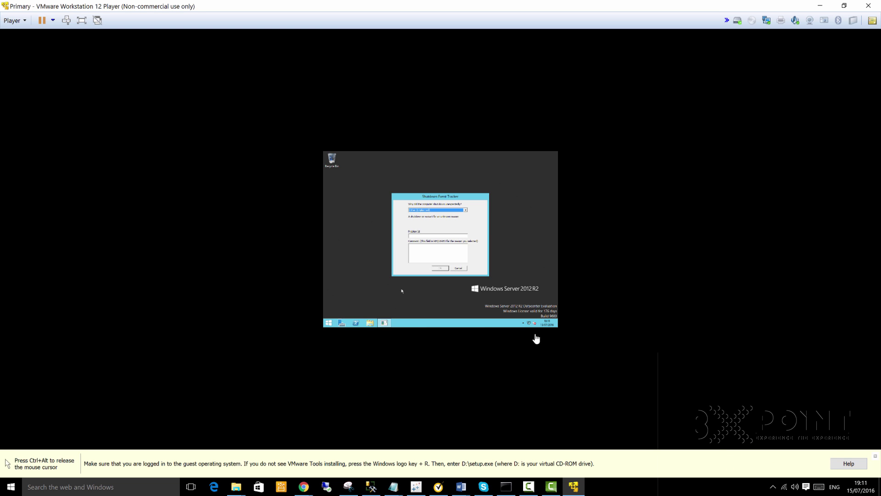
Step: Cancel the Shutdown Event Tracker and return mouse control to the guest desktop
left_click(458, 268)
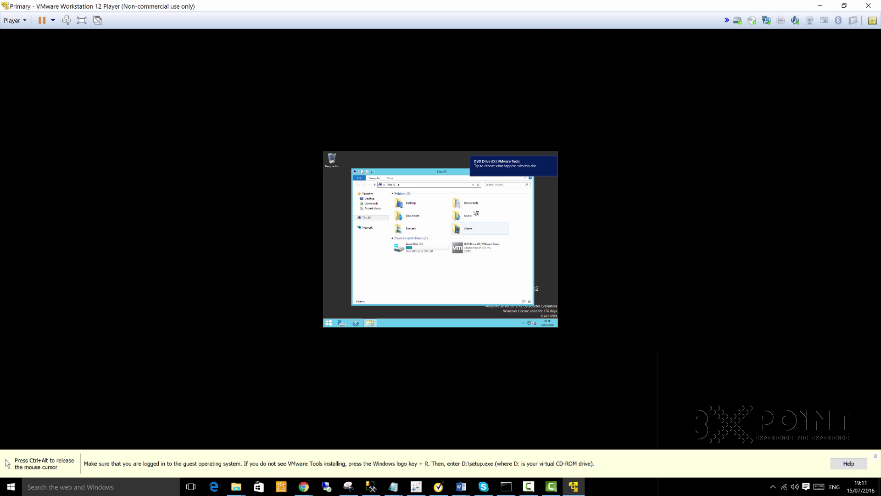
key("ctrl+alt")
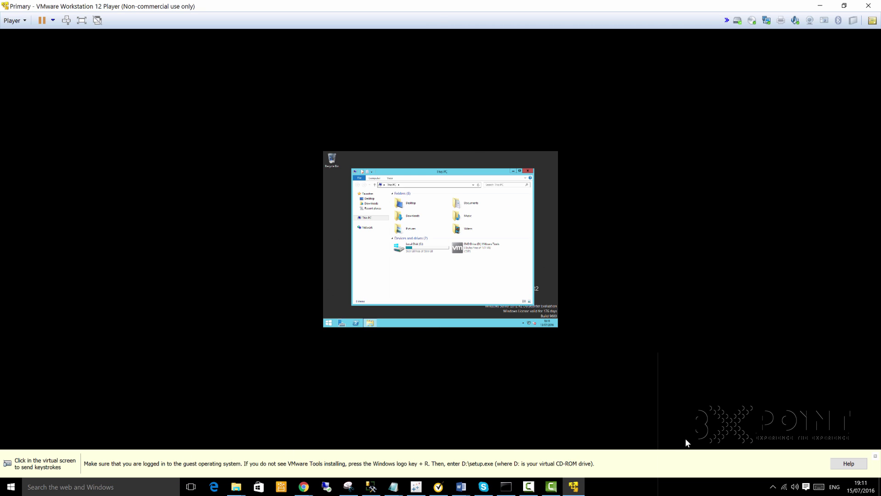
left_click(449, 245)
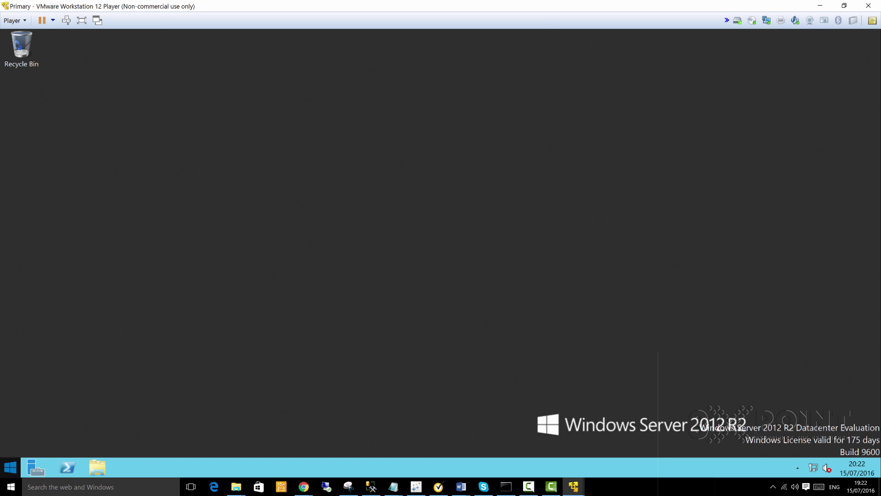
Step: Run hostname in an administrator cmd prompt to confirm 'primary', then close the prompt
right_click(11, 467)
left_click(34, 436)
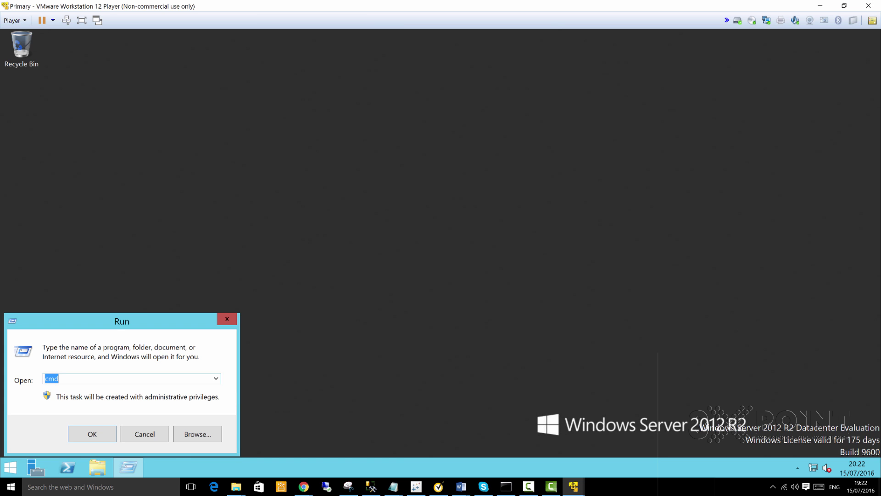
left_click(92, 434)
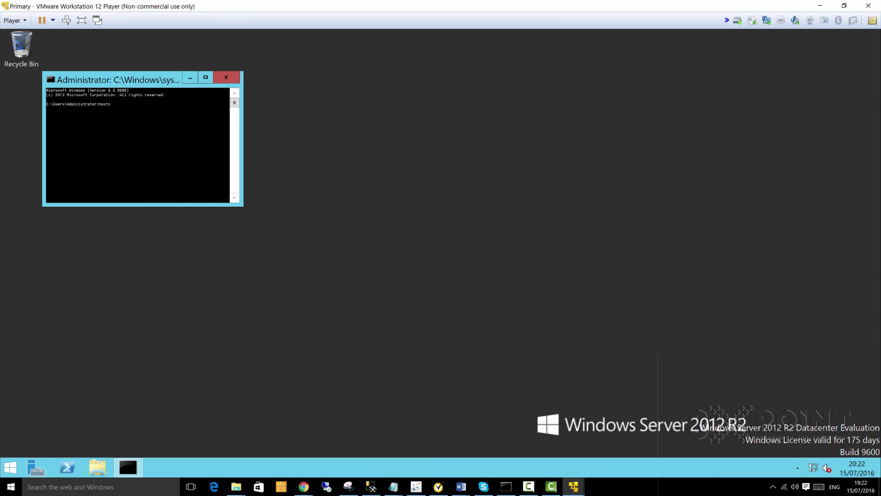
type("hostname")
key("Return")
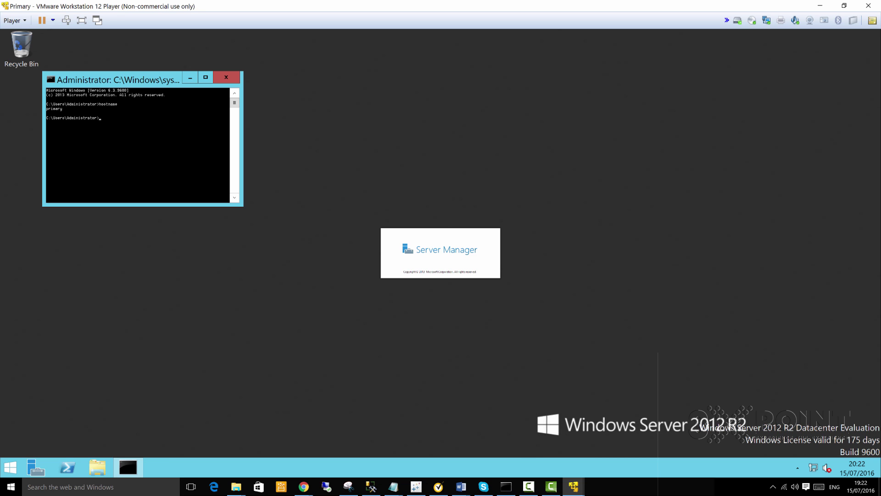
left_click(226, 77)
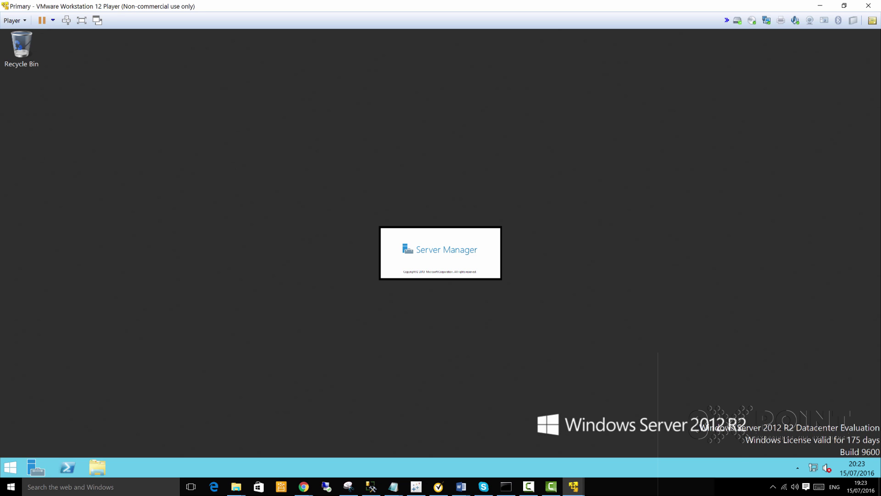
Step: Bring the ProjectRunbook.txt notes forward and shrink the window over the VM
mouse_move(394, 486)
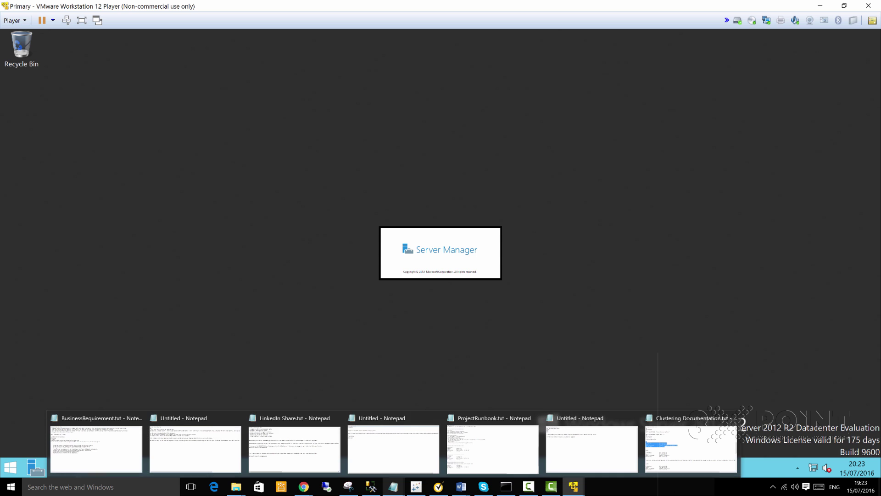
left_click(483, 438)
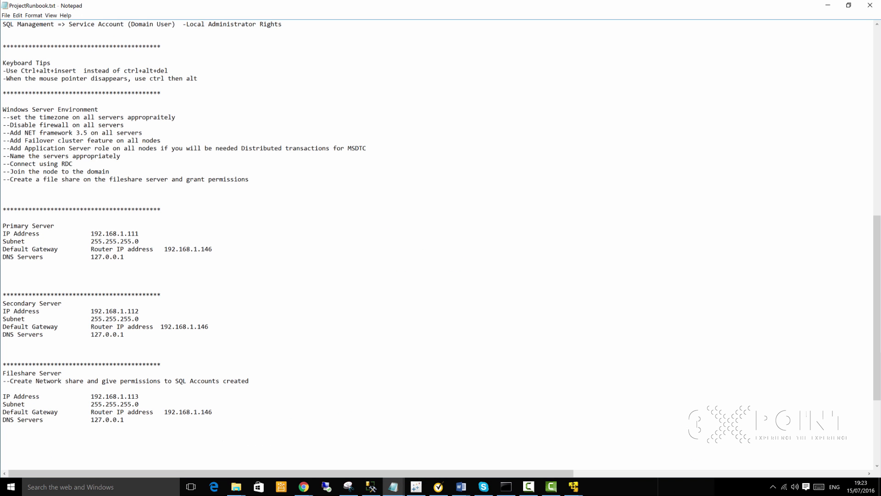
left_click_drag(356, 9, 413, 96)
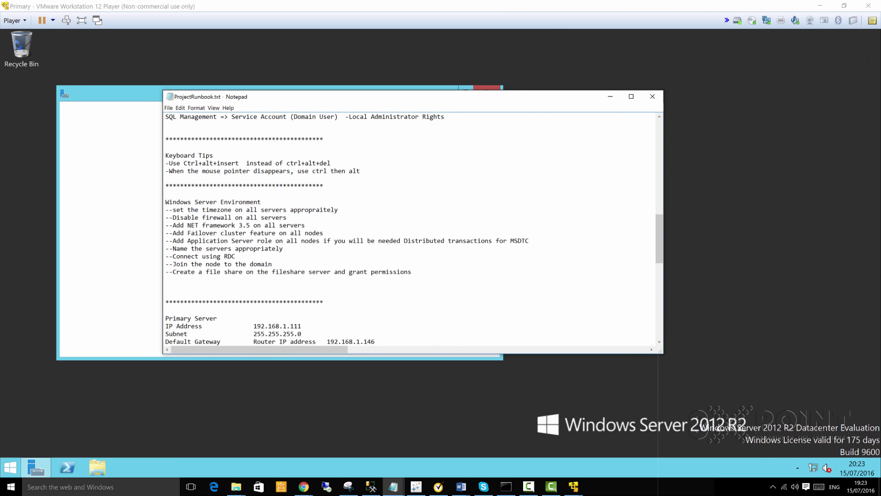
Step: Open the Network and Sharing Center from the guest's network tray icon
left_click(761, 465)
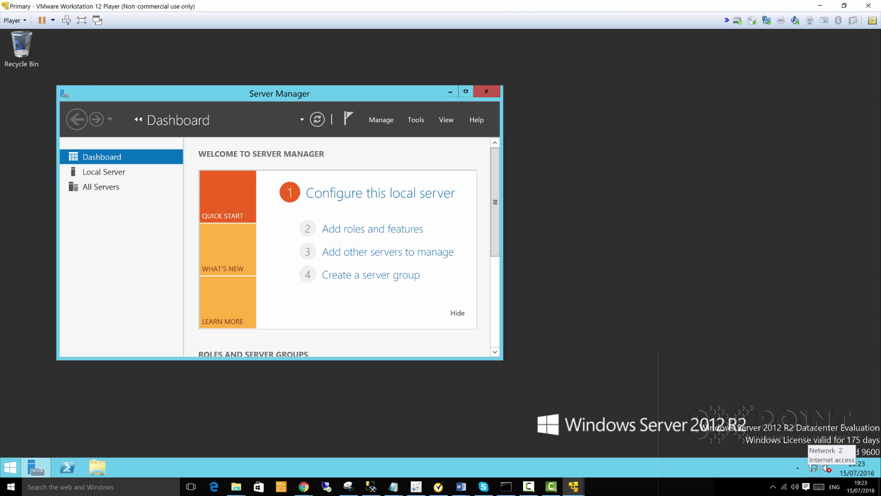
right_click(828, 468)
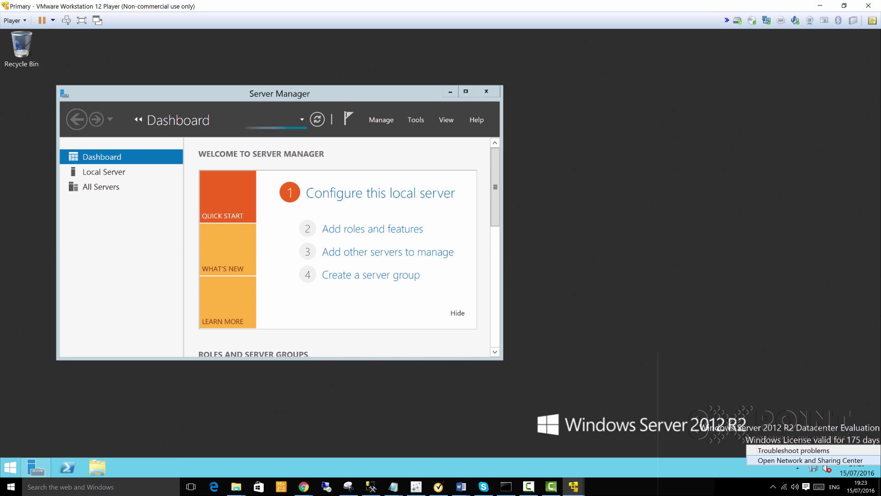
left_click(810, 460)
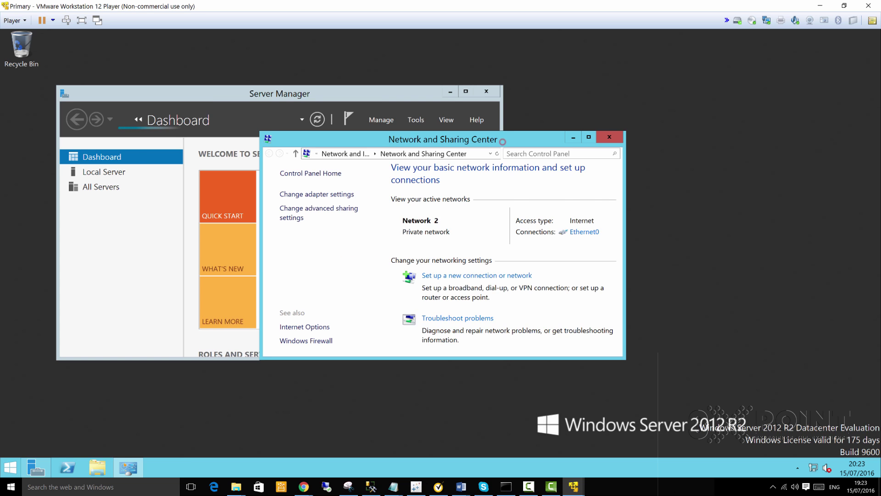
Step: Open the Internet Protocol Version 4 (TCP/IPv4) Properties of the Ethernet0 adapter
left_click_drag(502, 139, 618, 115)
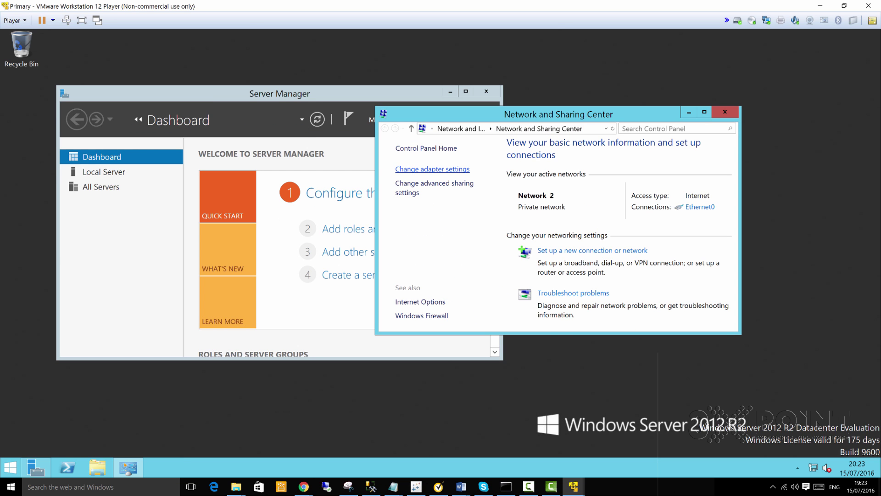
left_click(432, 168)
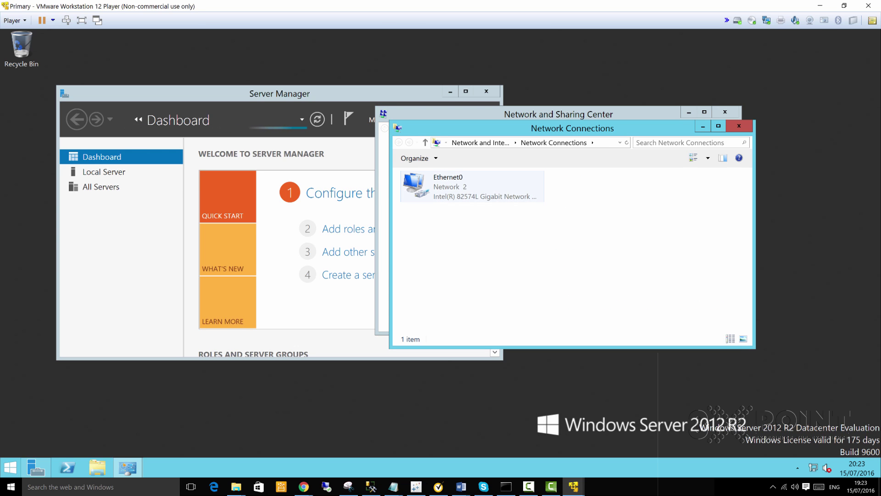
left_click(445, 185)
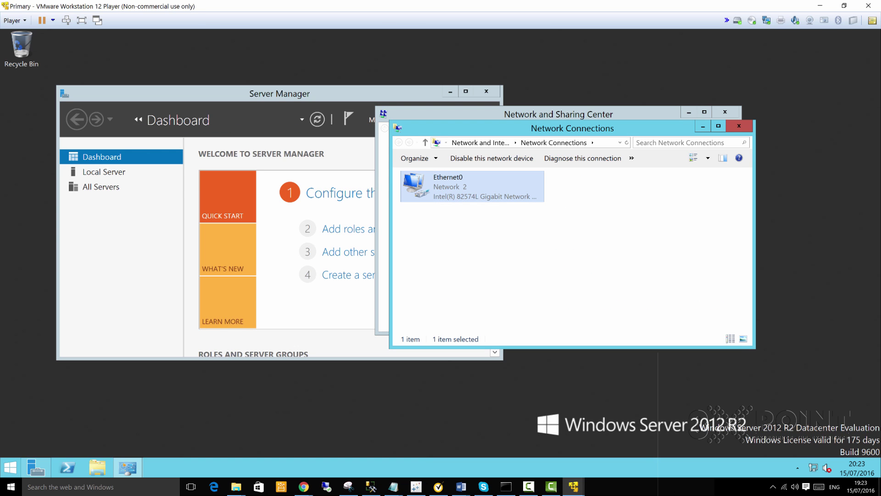
right_click(446, 190)
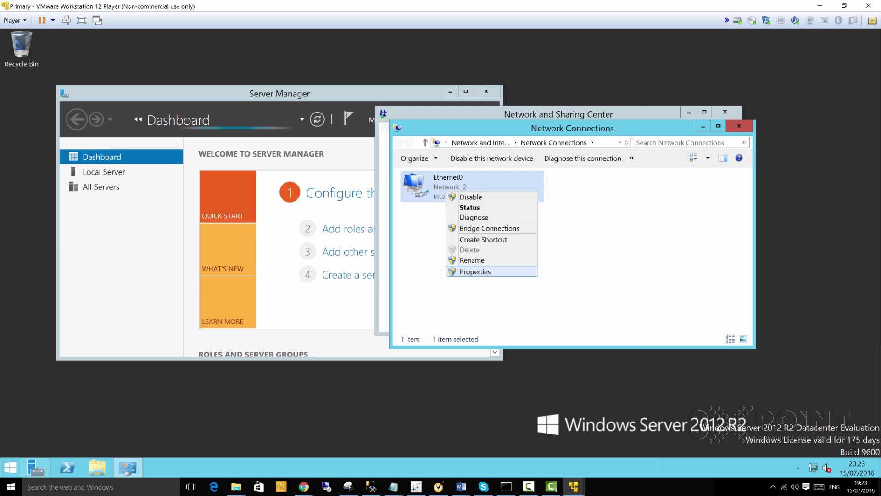
left_click(473, 270)
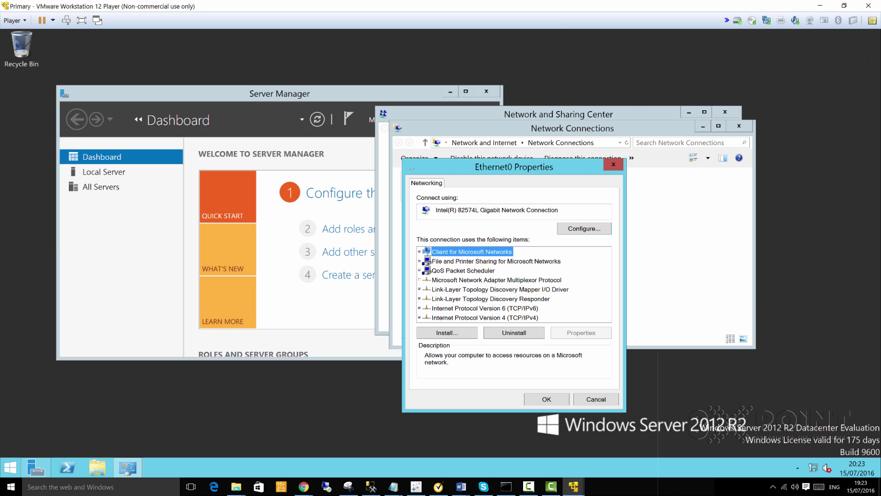
left_click(465, 317)
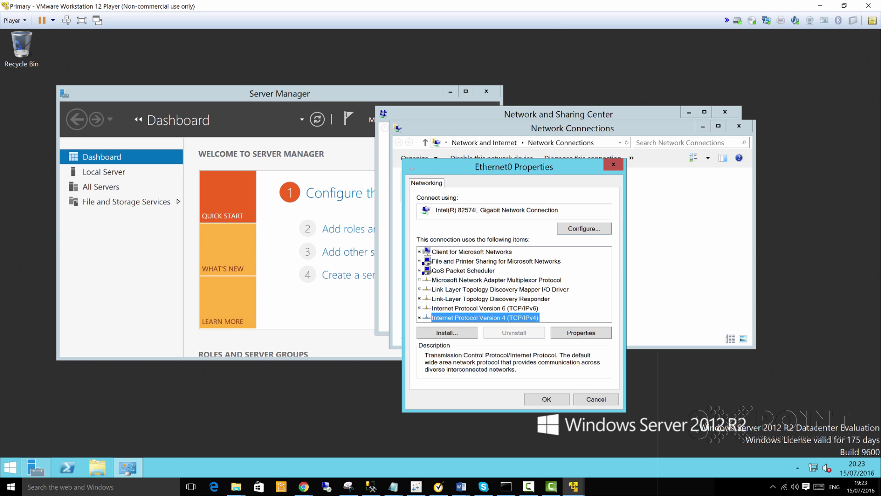
left_click(577, 333)
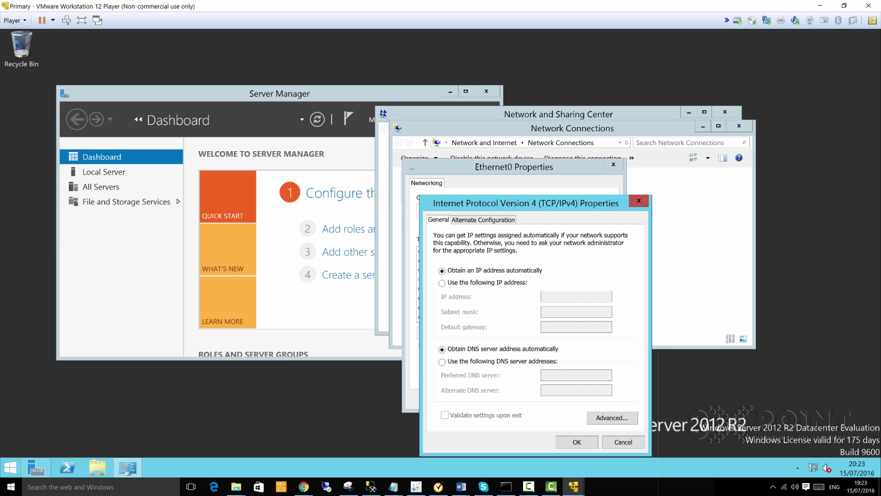
Step: Set Ethernet0 to static IP 192.168.1.111, mask 255.255.255.0, gateway 192.168.1.146, preferred DNS 127.0.0
left_click_drag(547, 203, 536, 140)
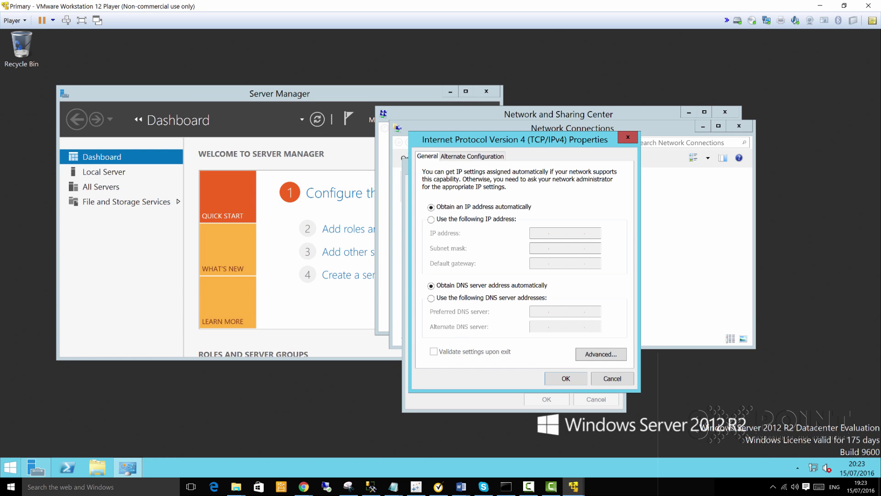
left_click(431, 219)
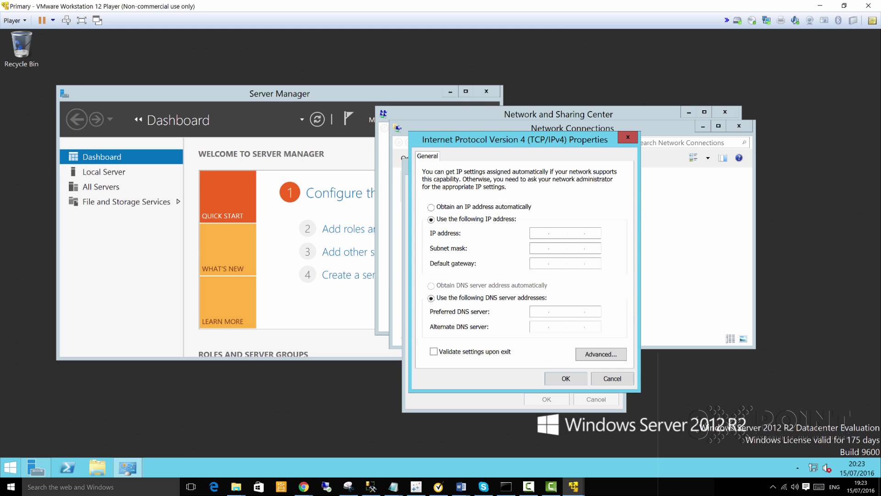
mouse_move(393, 486)
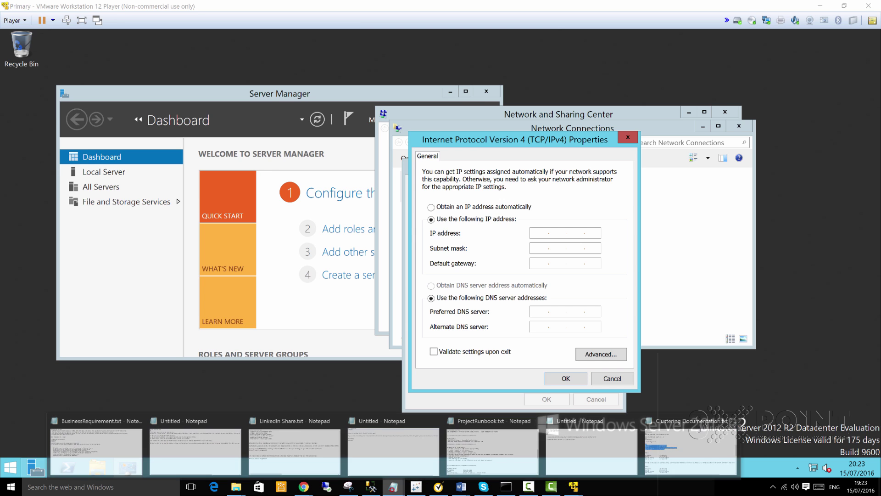
left_click(492, 447)
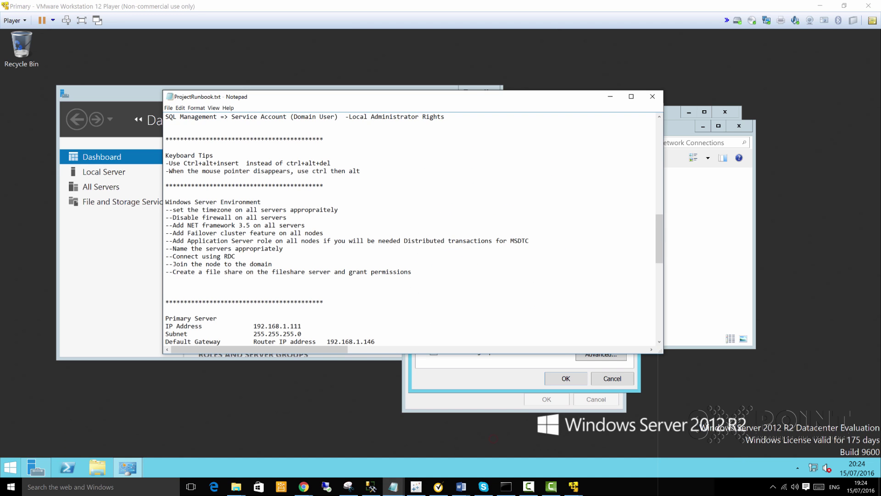
left_click_drag(275, 97, 880, 115)
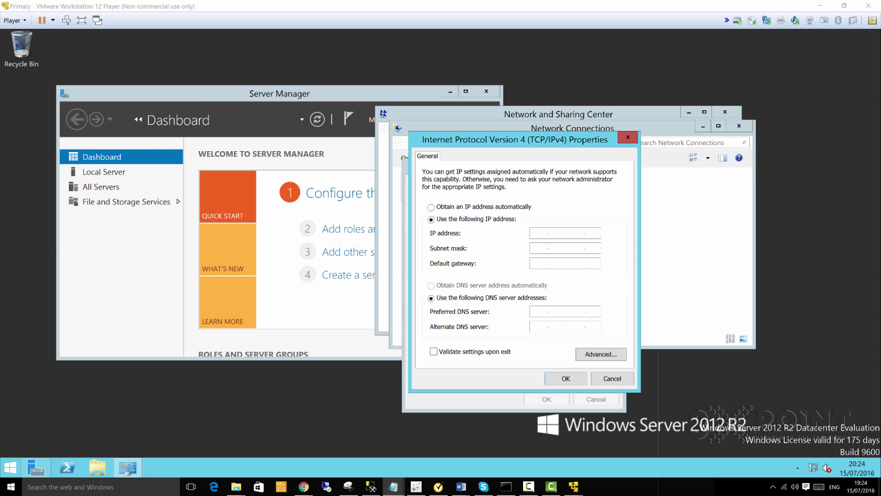
left_click(540, 231)
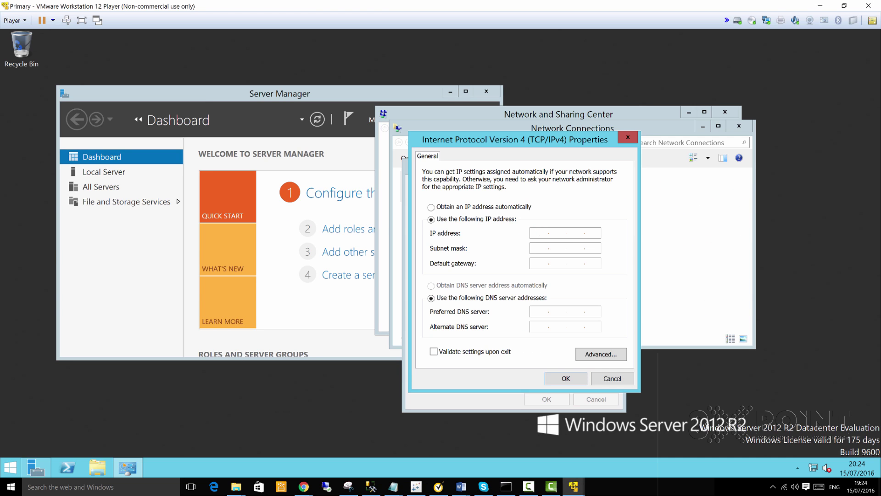
type("192.168.1.111")
left_click(539, 245)
left_click(536, 264)
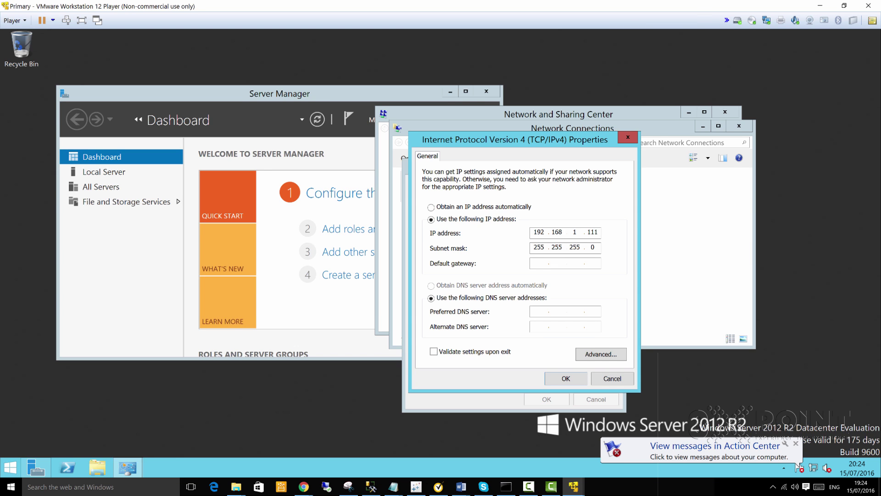
type("192.168.1.")
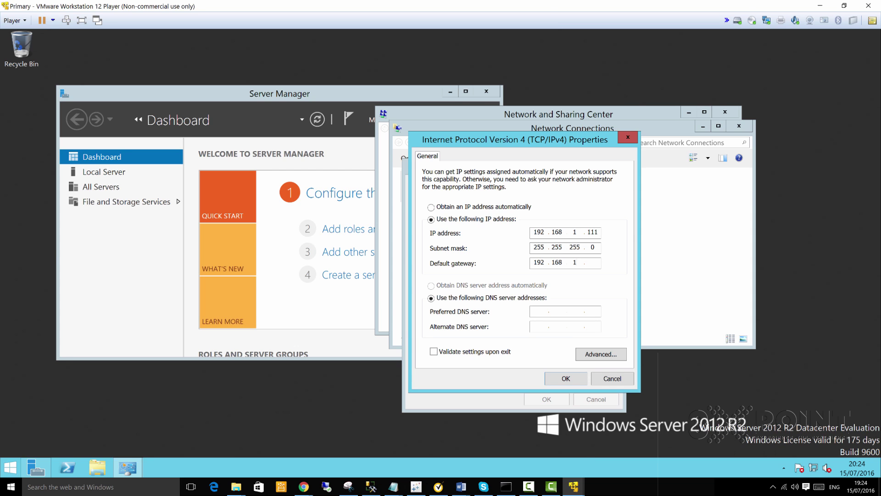
type("146")
left_click(542, 315)
type("127.0.0.1")
left_click(565, 378)
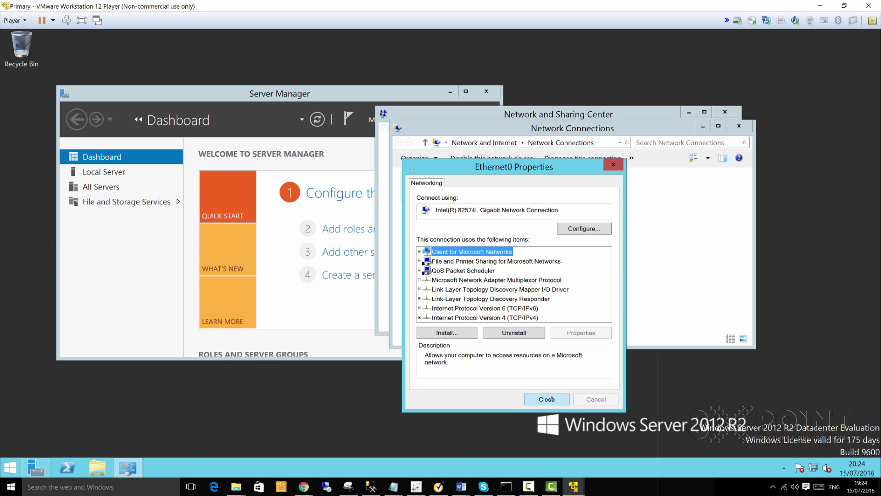
Step: Close the adapter properties, dismiss the network discovery prompt and open File Explorer
left_click(552, 398)
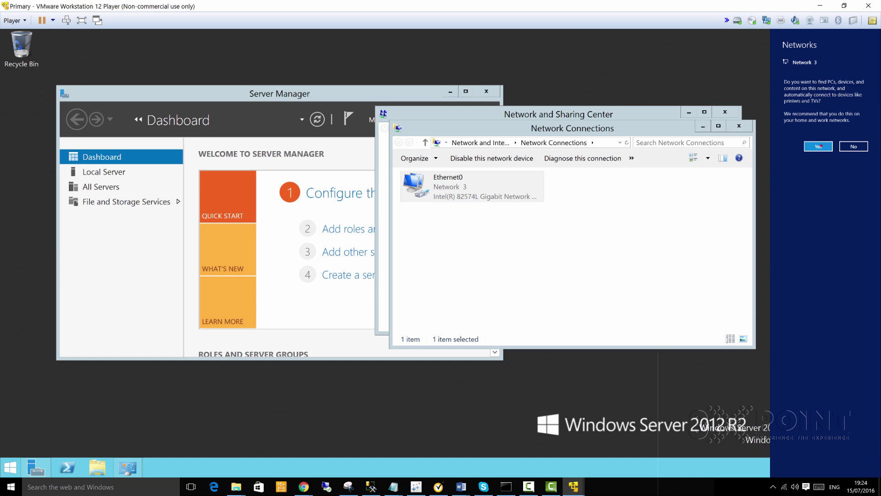
left_click(818, 146)
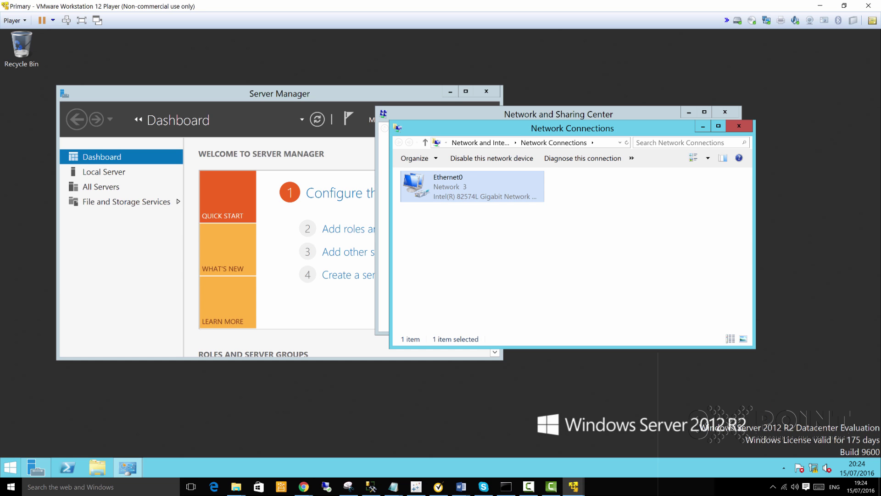
left_click(95, 467)
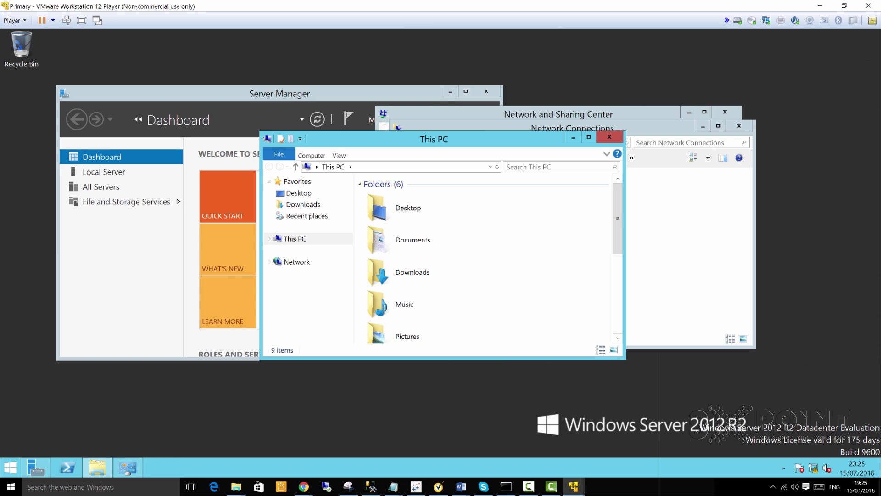
Step: Open This PC's Properties to show the full-screen System page for computer primary in WORKGROUP
left_click(589, 137)
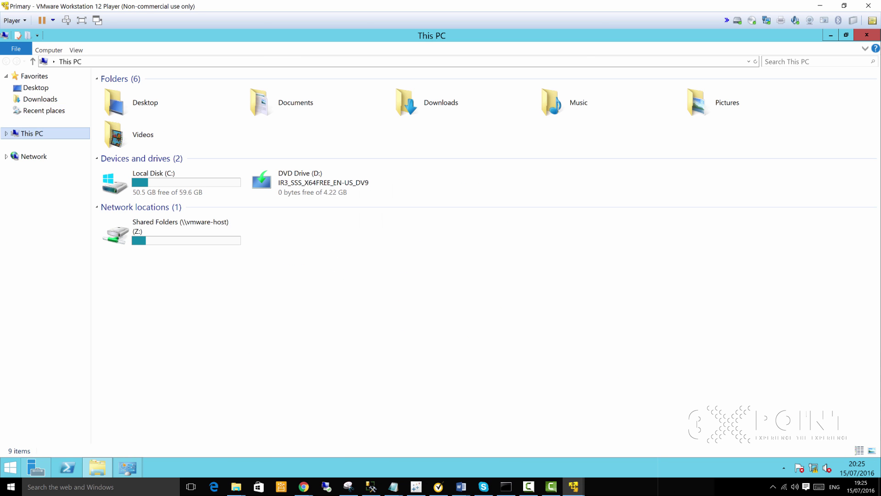
right_click(23, 133)
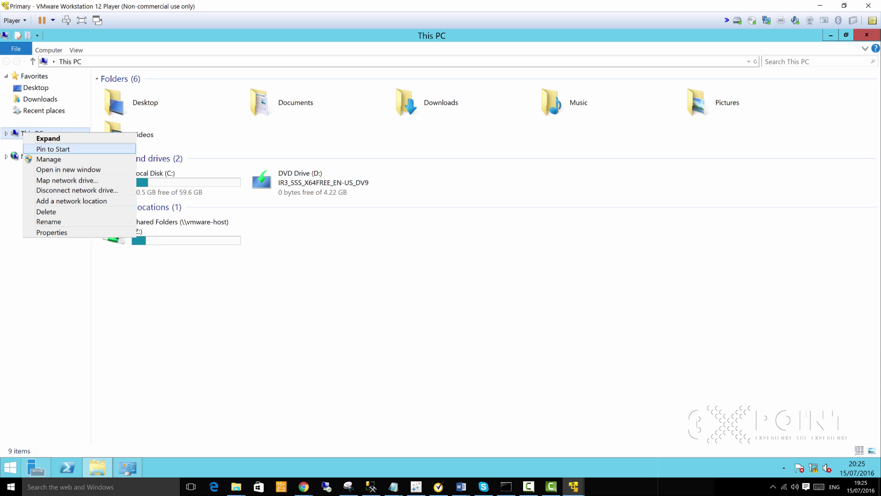
left_click(488, 329)
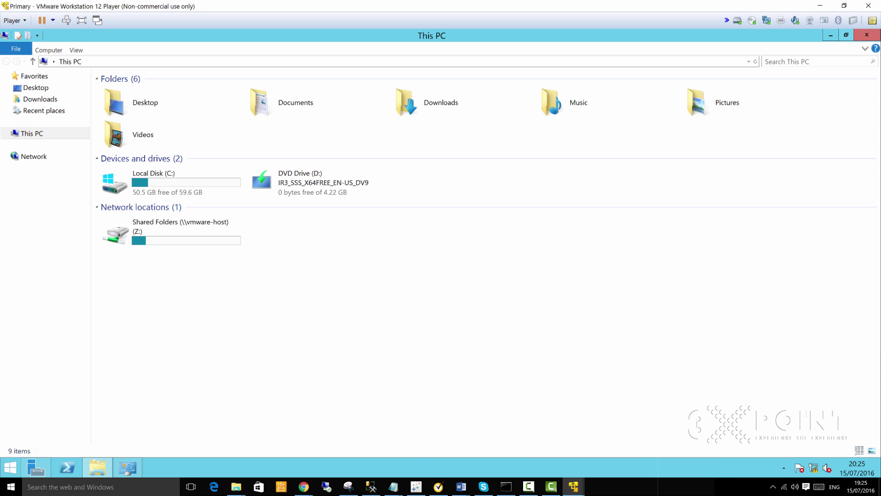
left_click(867, 34)
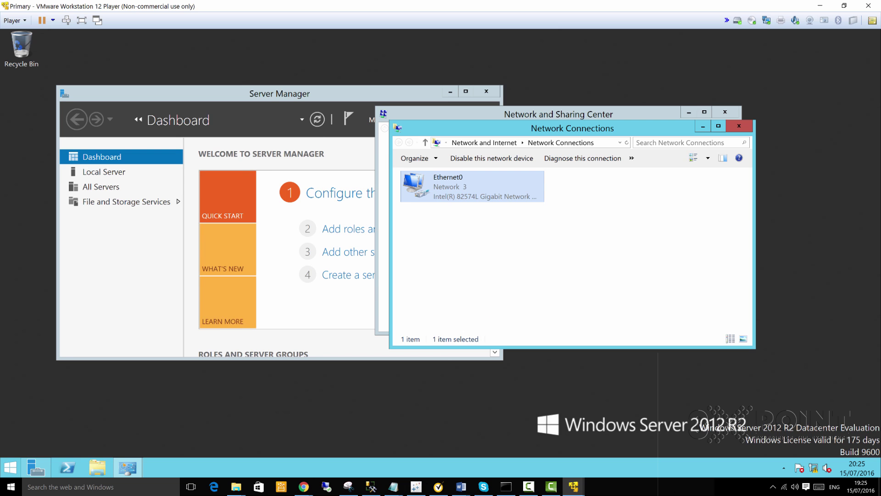
left_click(94, 466)
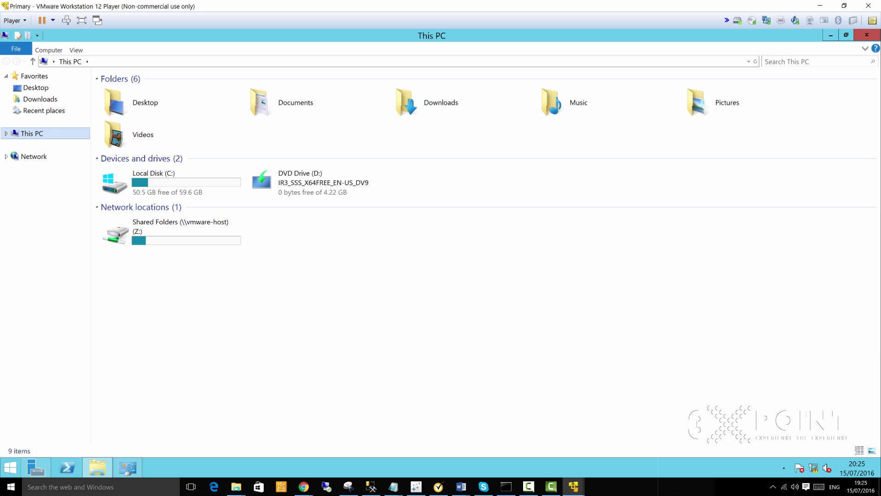
right_click(27, 133)
left_click(56, 231)
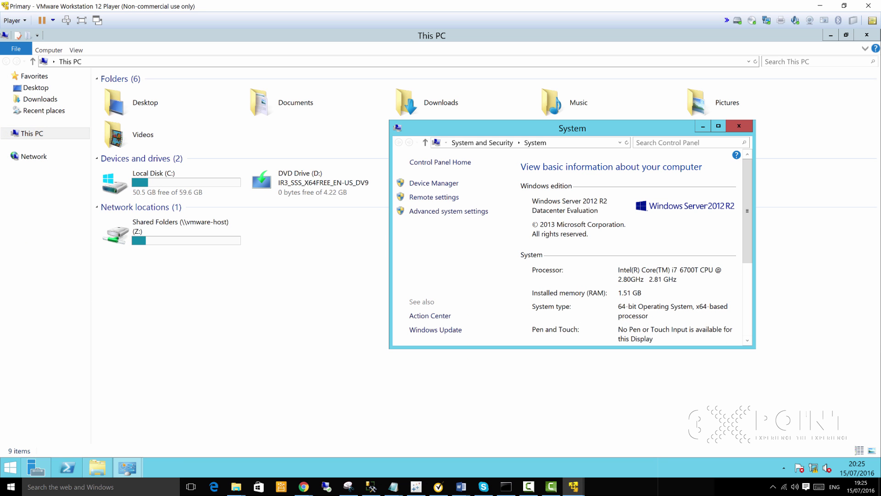
left_click(718, 126)
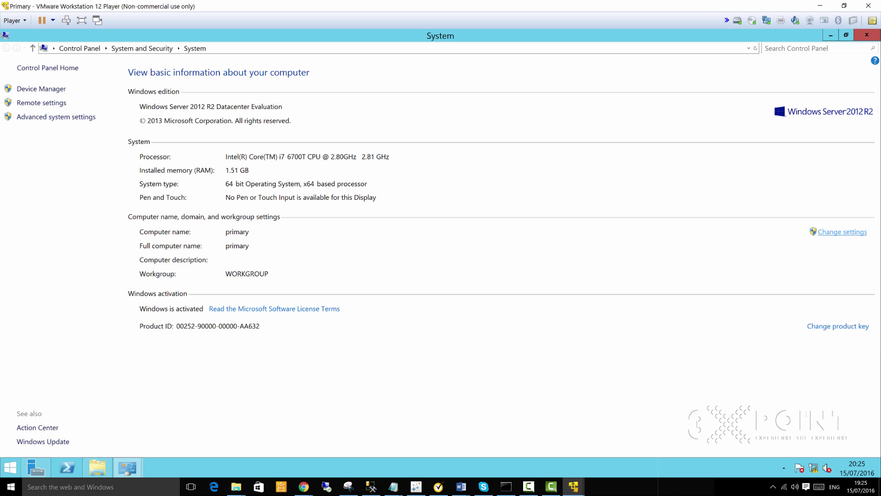
Step: Try joining the computer to domain dc.3xpoint.com and dismiss the controller-unreachable error
left_click(832, 233)
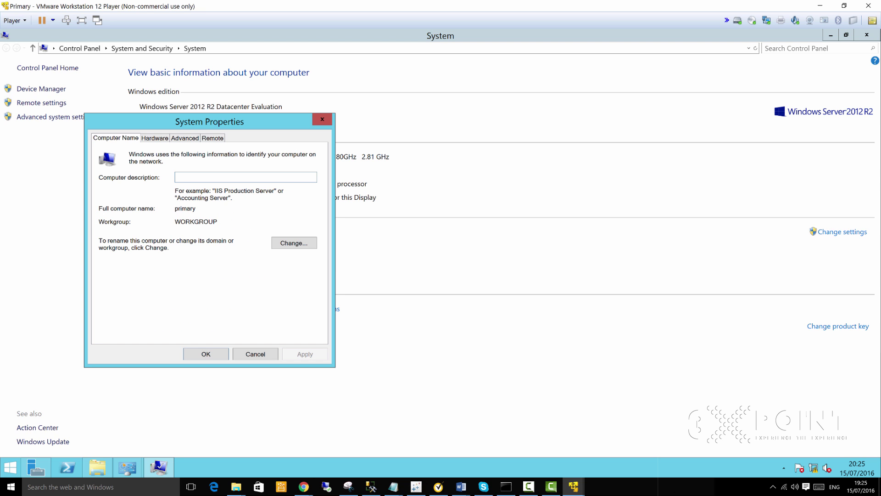
left_click(284, 243)
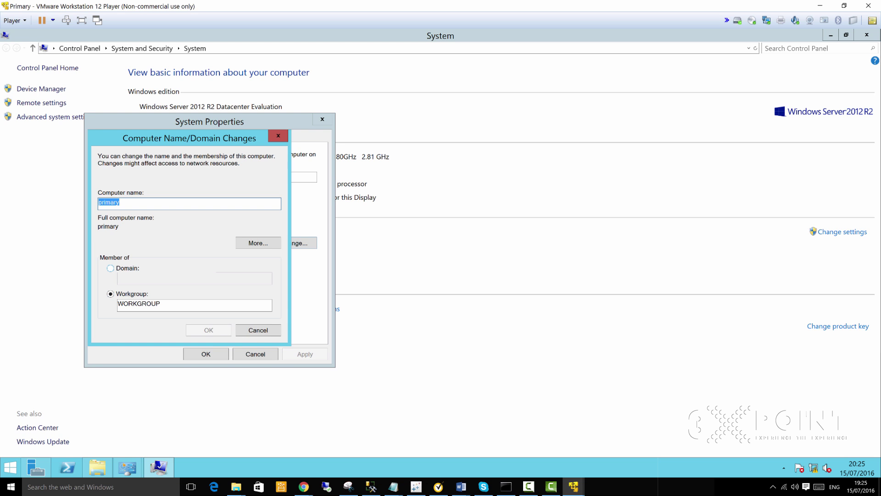
left_click(110, 268)
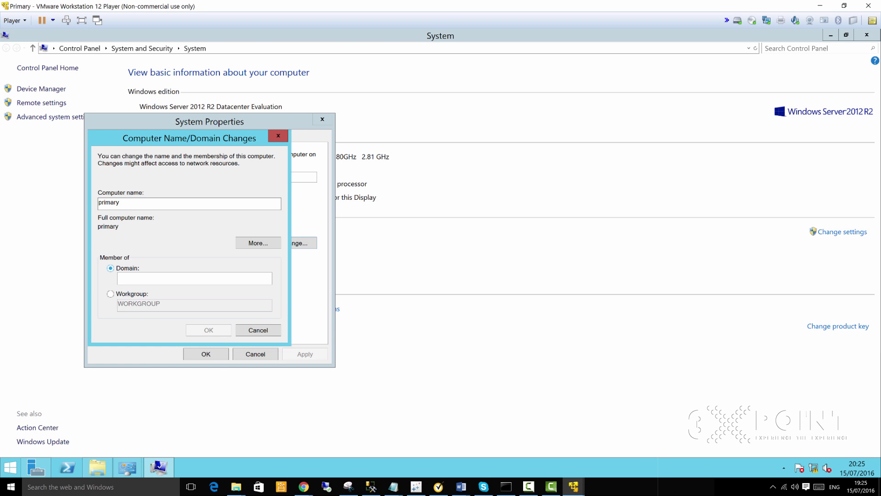
left_click(131, 277)
type("dc.")
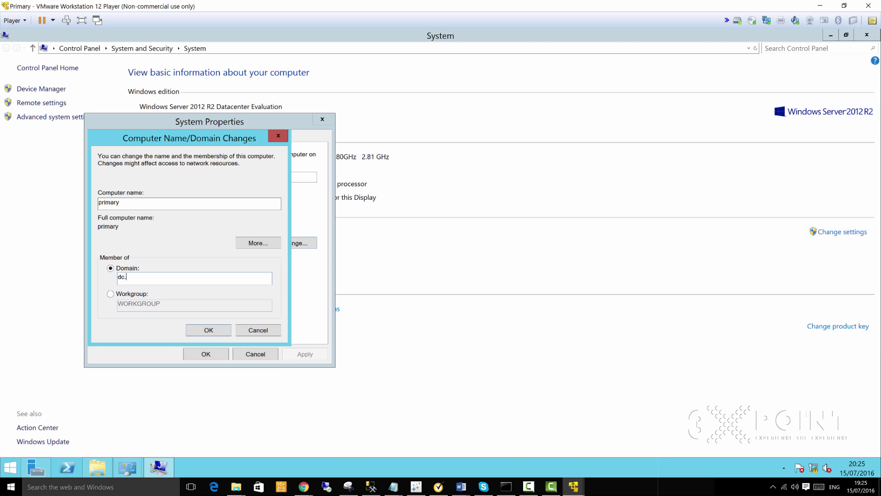
type("3xpoint.com")
left_click(208, 330)
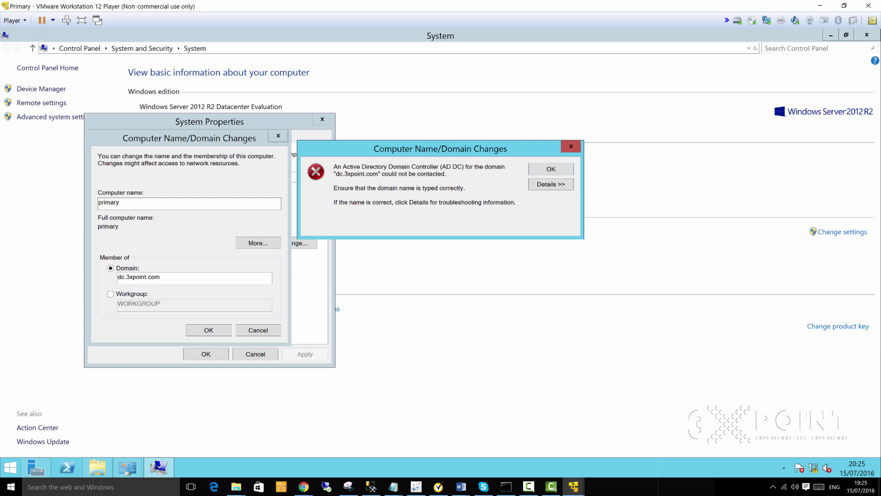
left_click(551, 169)
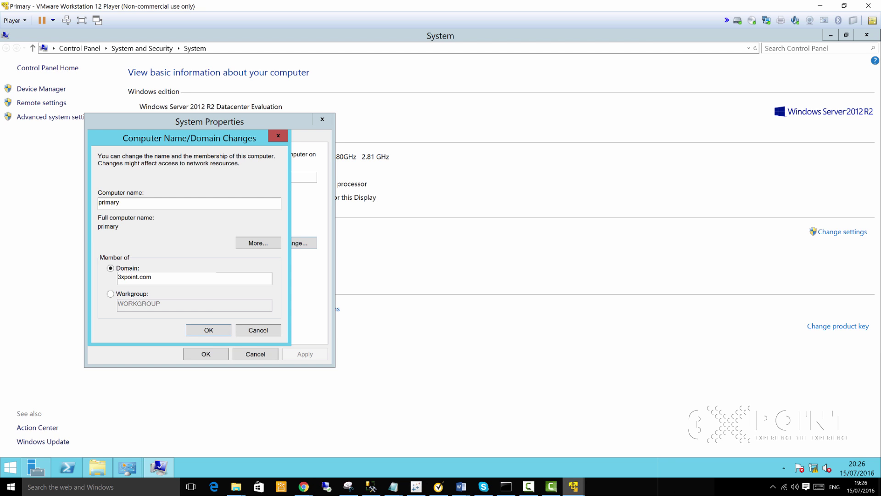
left_click(573, 487)
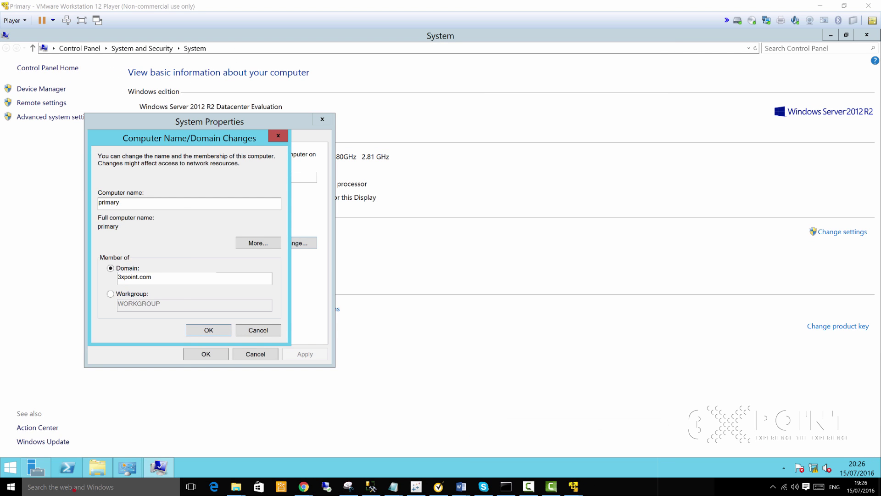
Step: Launch VMware Workstation 12 Player from the host search and power on the DomainController VM
left_click(69, 486)
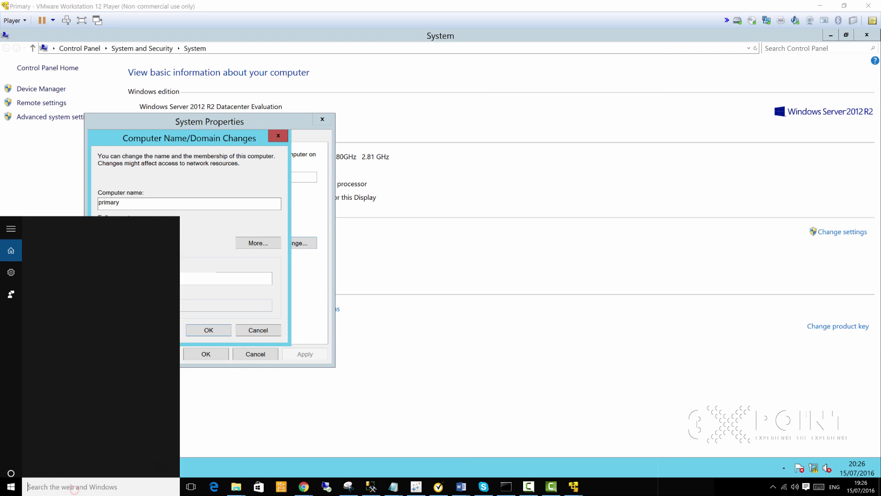
type("vmware")
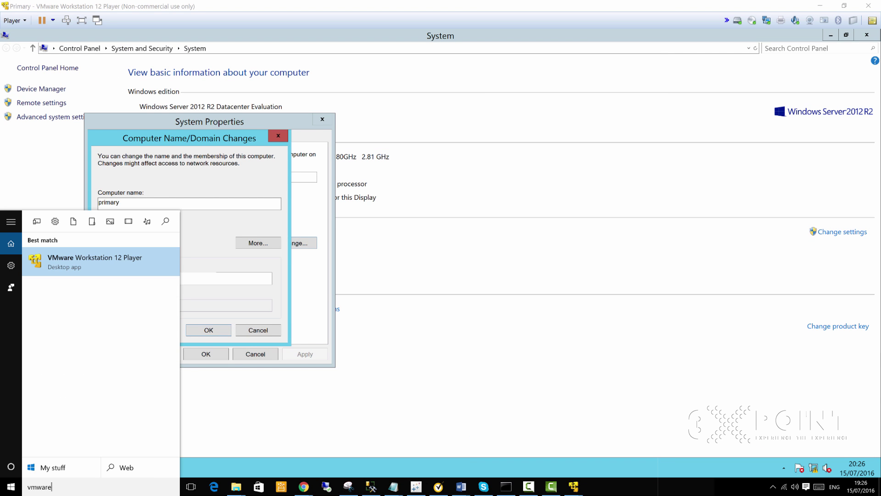
key("Return")
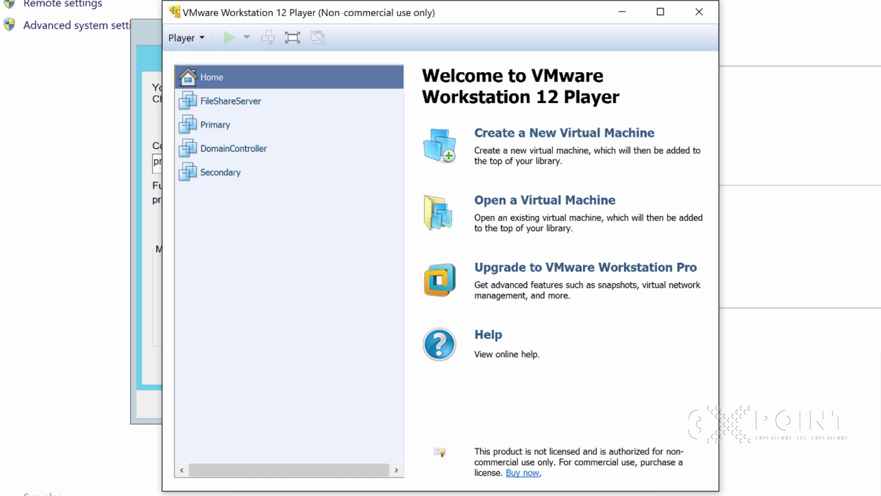
left_click(221, 148)
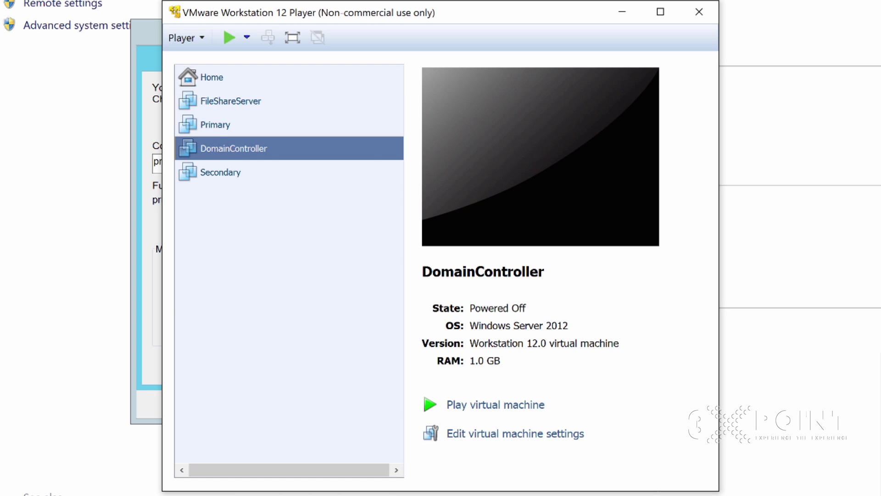
right_click(220, 147)
left_click(262, 158)
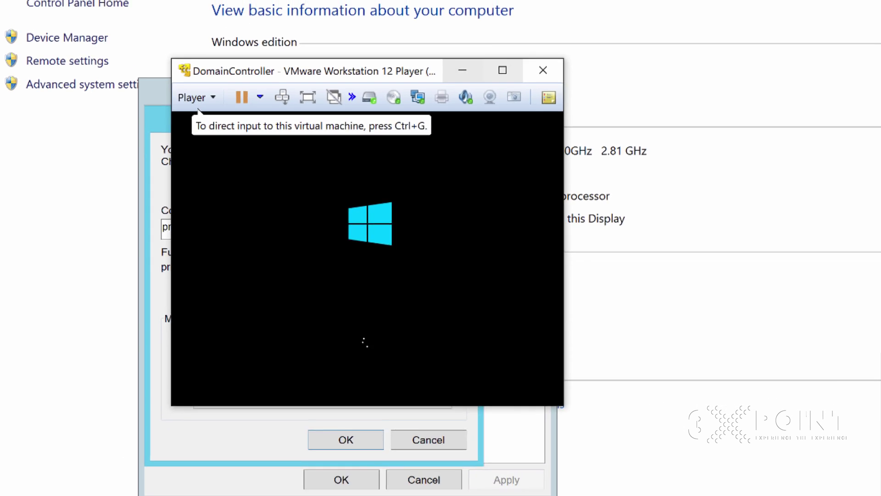
Step: Maximize the DomainController VM and sign in with the administrator password
left_click(503, 70)
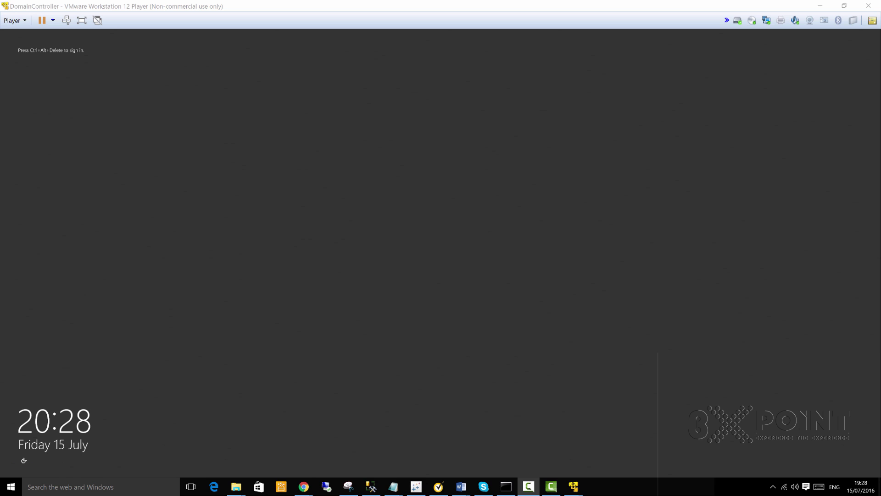
left_click(359, 163)
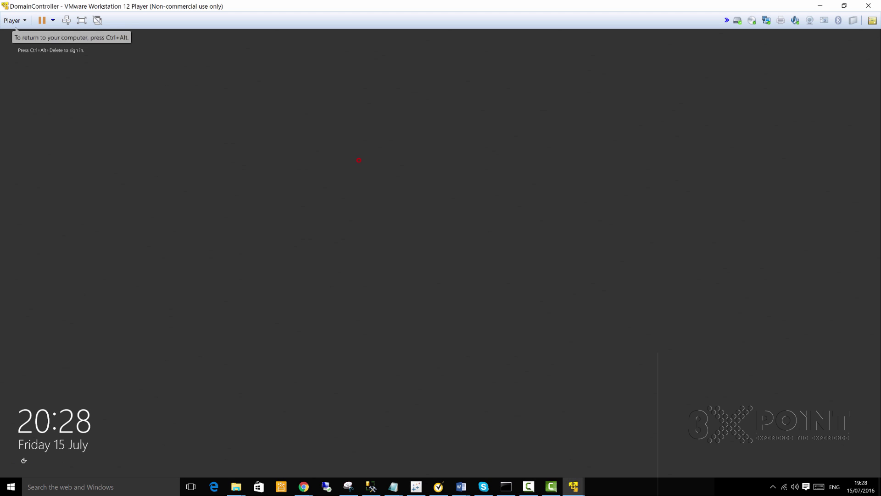
key("ctrl+alt+Insert")
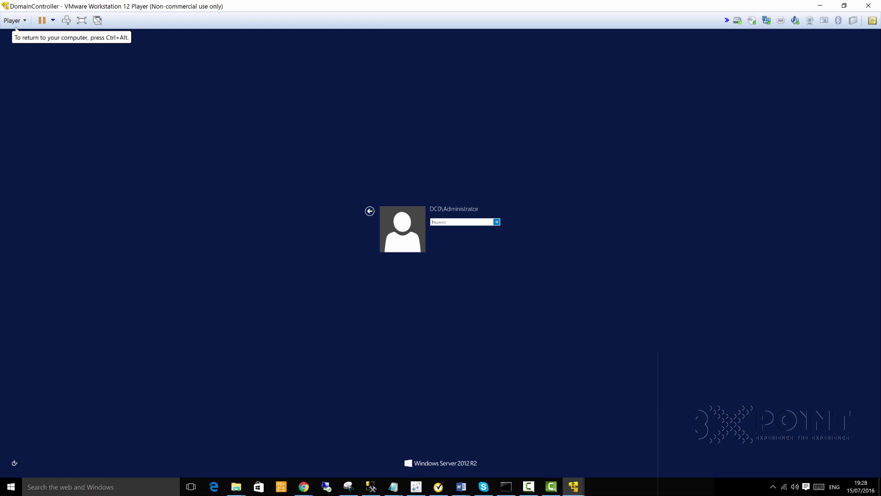
type("••")
key("Return")
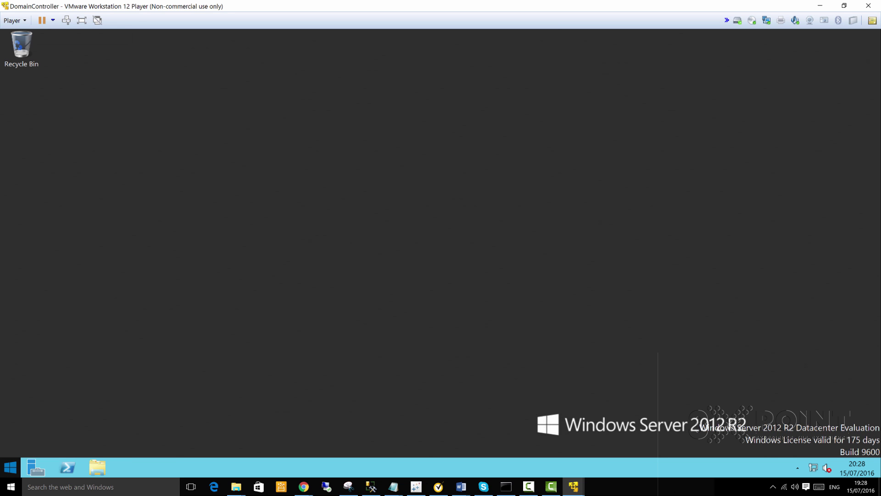
Step: Launch Active Directory Users and Computers by searching 'active' from the Start screen
key("super")
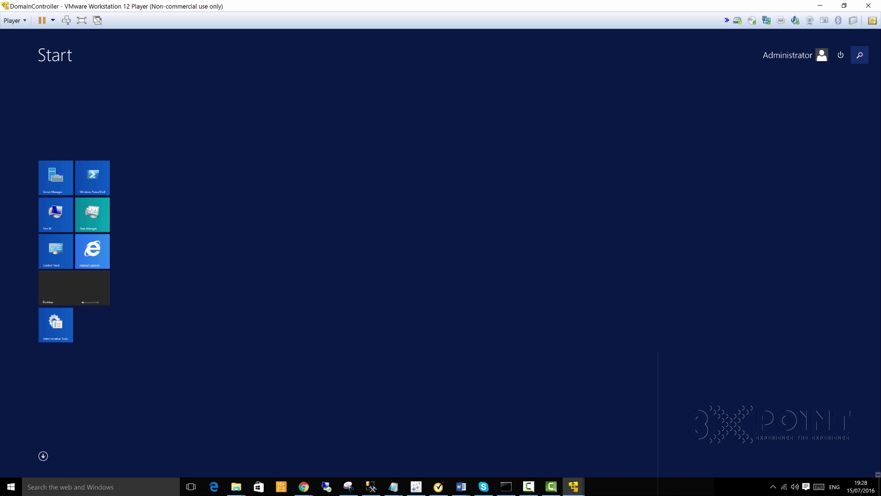
type("active")
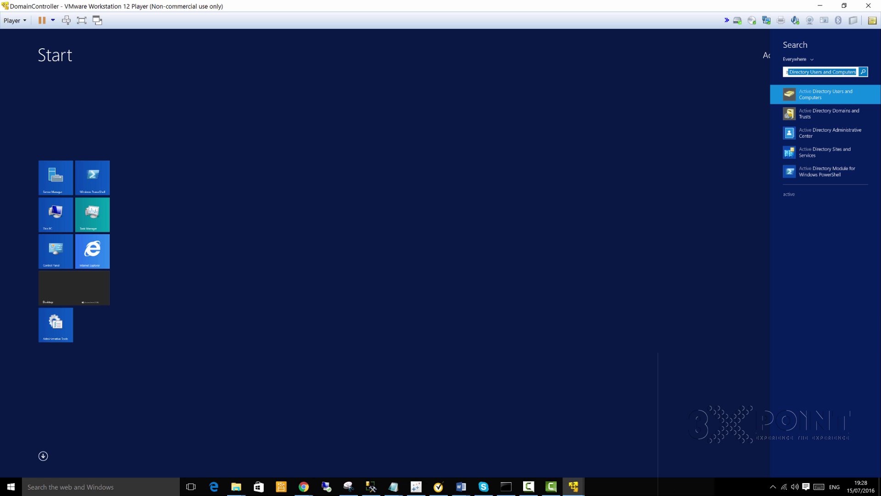
key("Return")
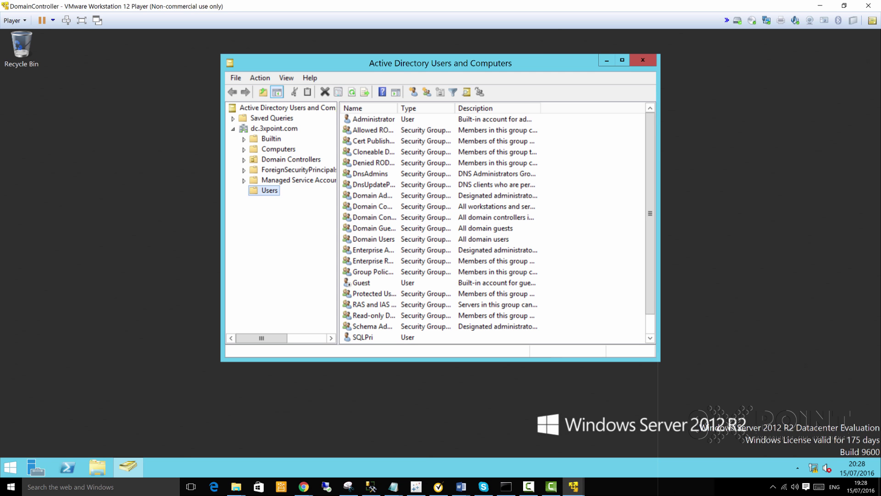
Step: Copy the Administrator account in dc.3xpoint.com/Users to start a new user
left_click(368, 336)
scroll(367, 336, "down", 1)
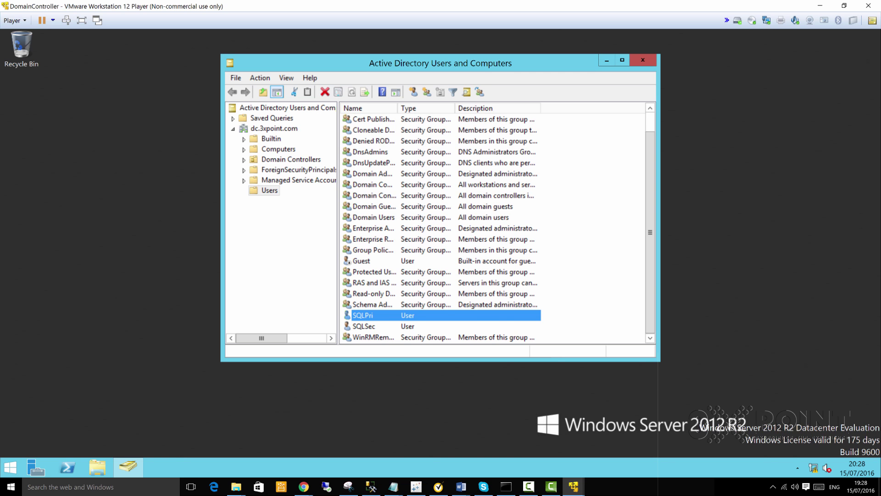
scroll(498, 227, "up", 1)
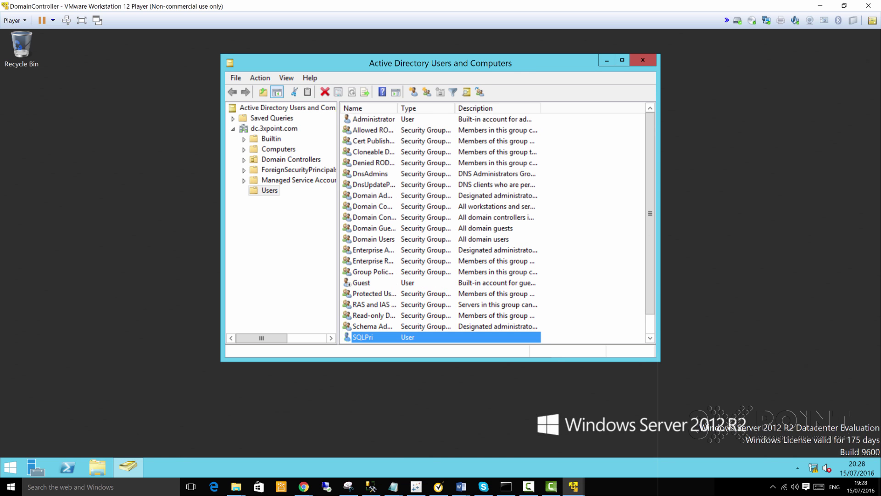
left_click(379, 119)
right_click(395, 119)
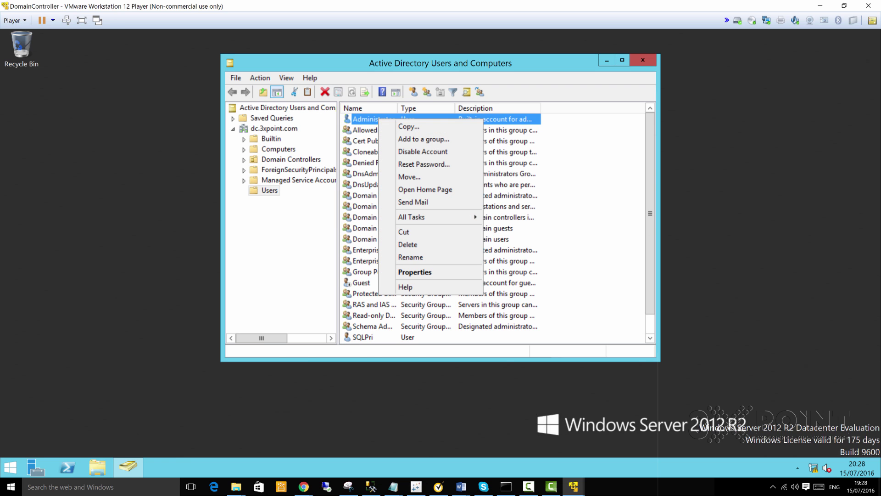
left_click(406, 127)
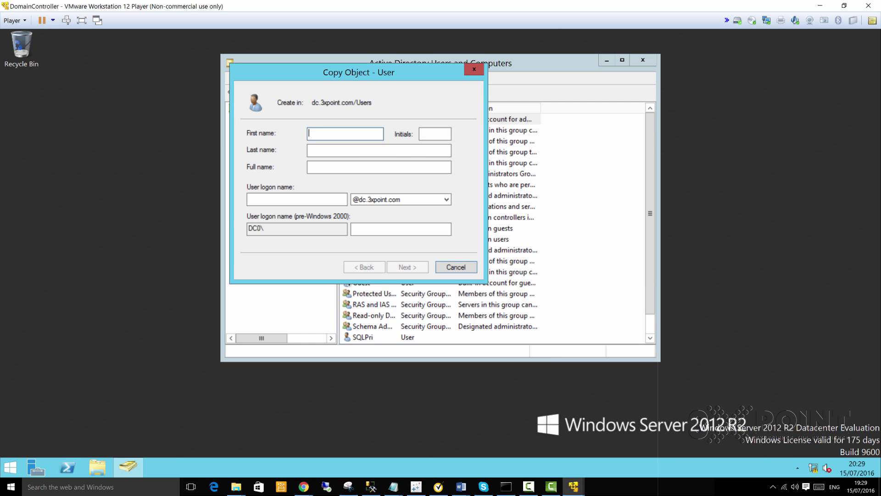
Step: Enter first name Cluster, last name Admin and logon name cluadmin for the new user
type("Cluster")
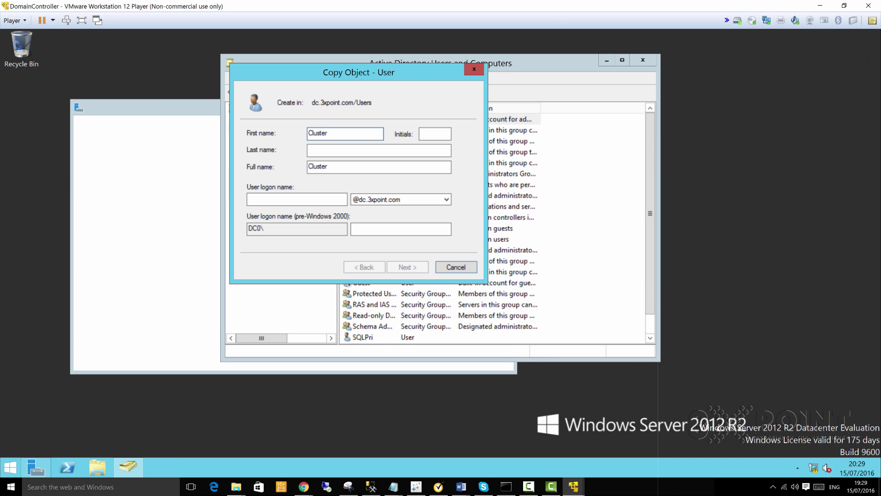
left_click(342, 152)
type("Adm")
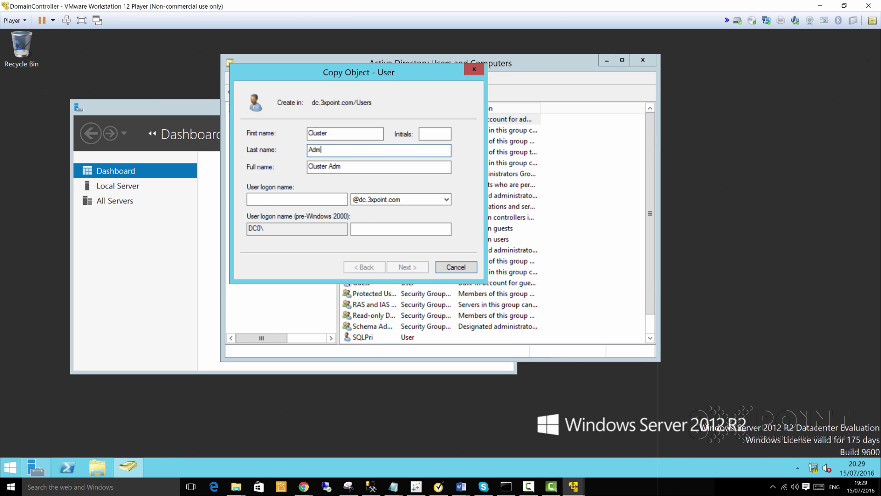
type("in")
left_click(317, 199)
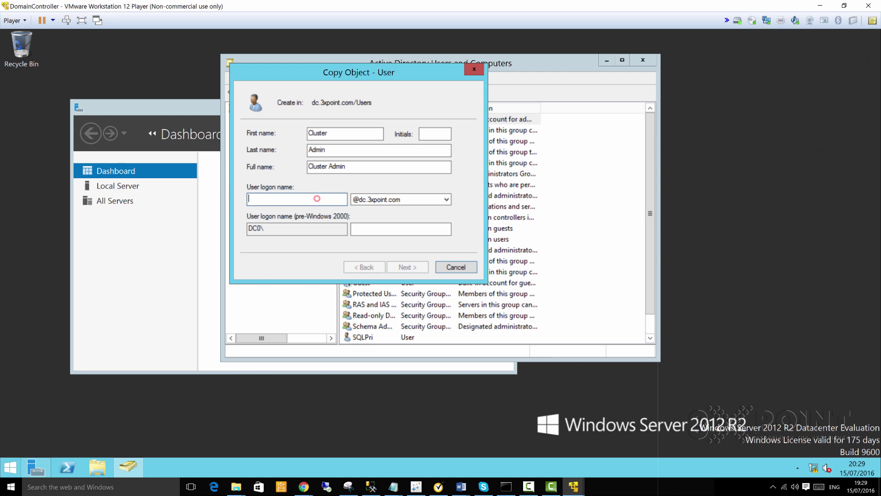
type("cluadmin")
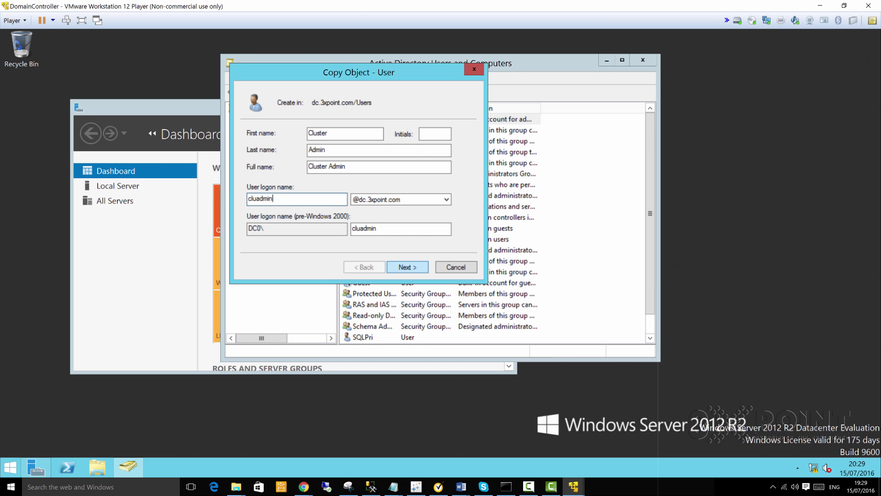
left_click(409, 267)
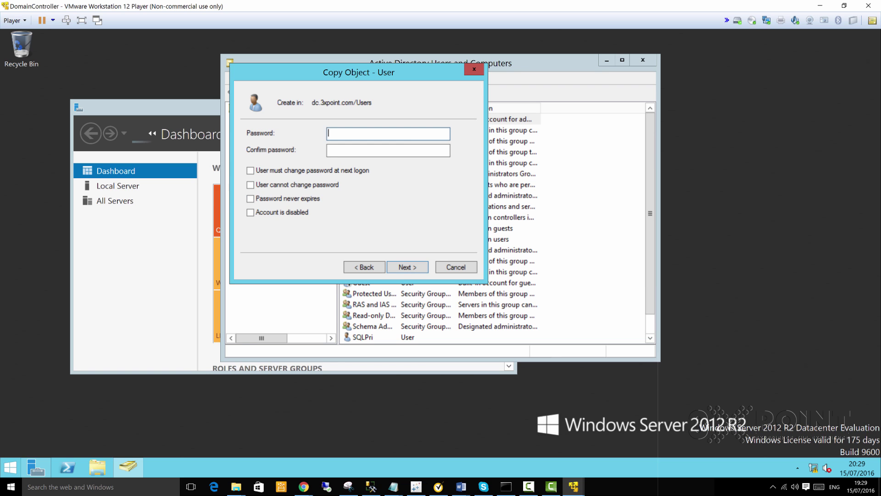
Step: Set and confirm the account password, then finish creating the Cluster Admin user
type("P@ssw0rd12345")
key("Tab")
type("P@ssw0rd123")
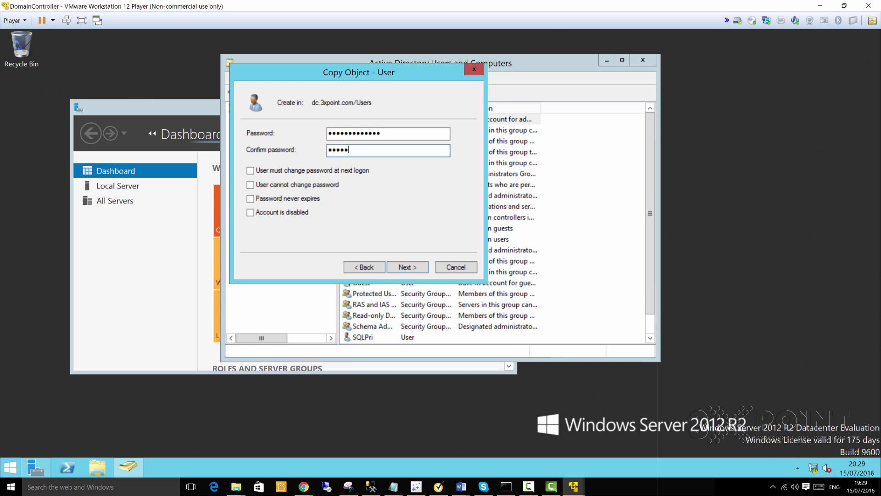
type("45")
key("Return")
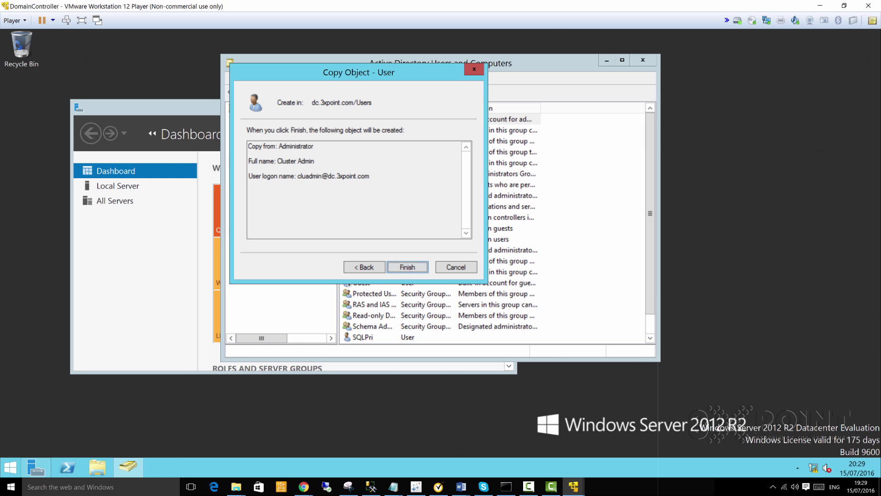
left_click(416, 267)
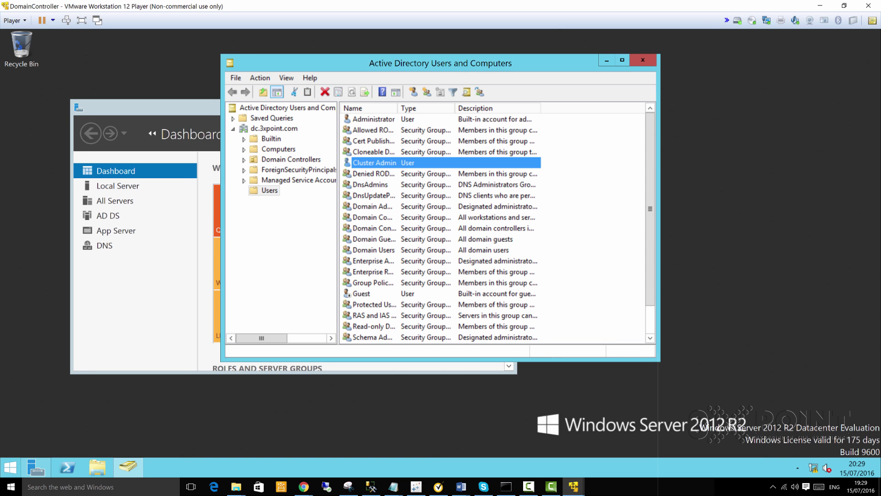
double_click(378, 163)
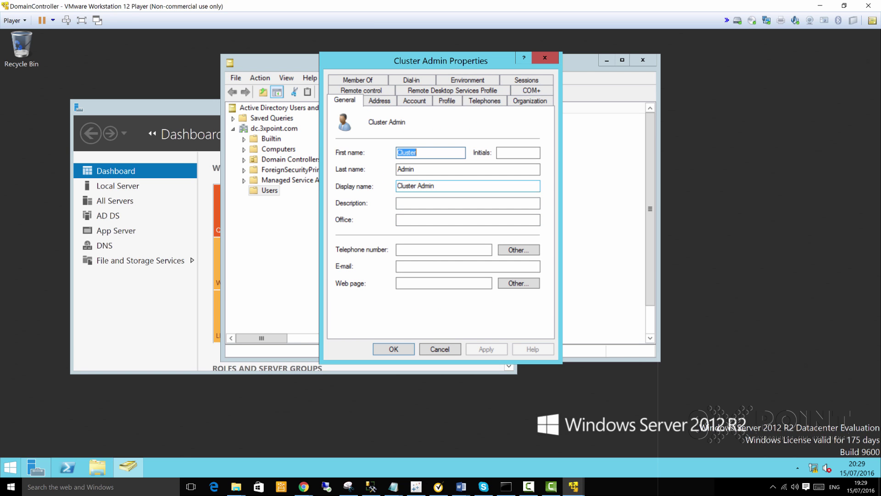
left_click(415, 99)
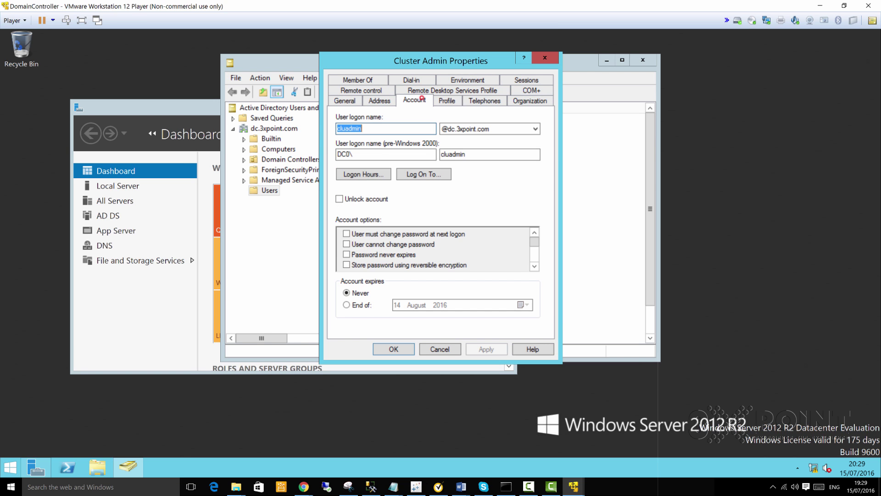
double_click(367, 128)
left_click(387, 128)
left_click(551, 58)
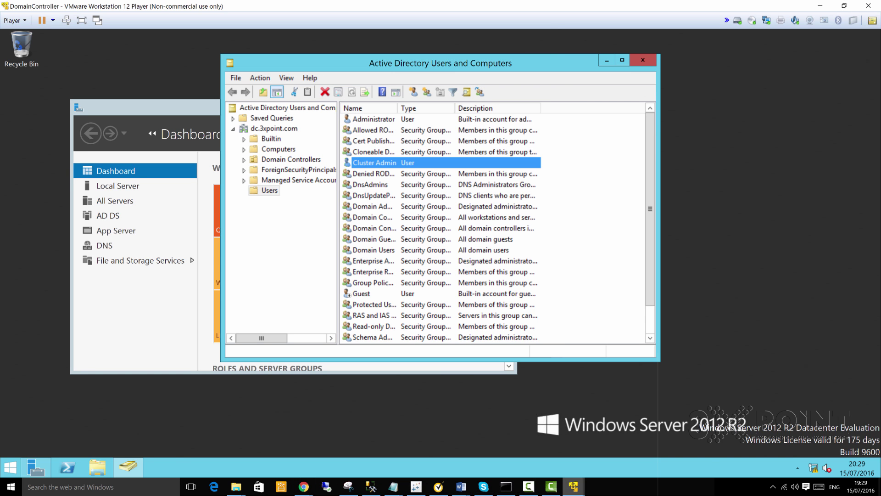
left_click(573, 487)
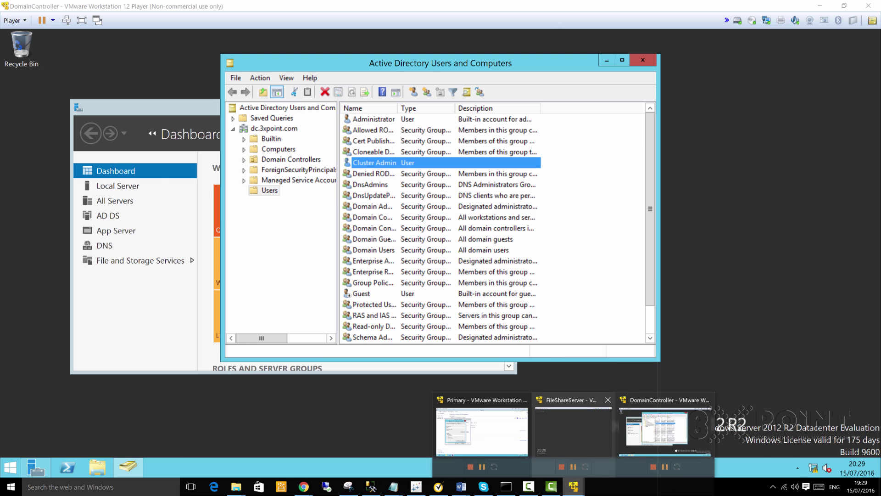
Step: On the Primary VM, change the domain to dc.3xpoint.com, retry the join and dismiss the error
left_click(482, 420)
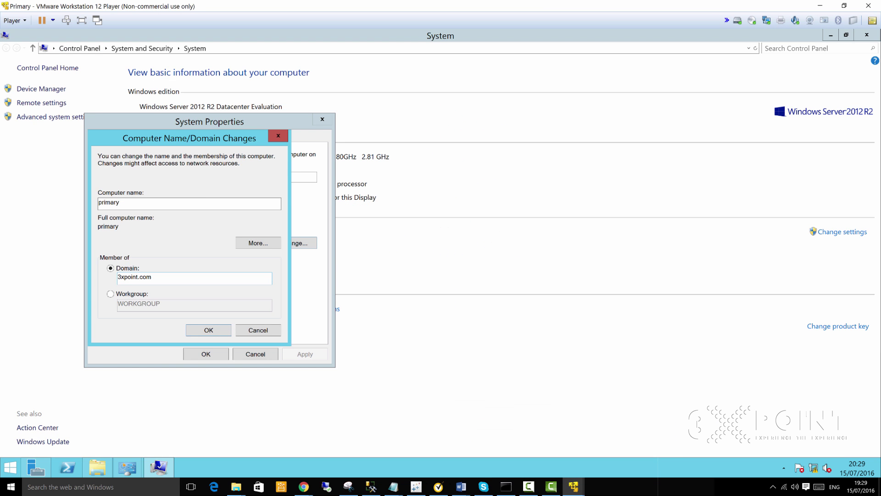
left_click(121, 276)
type("dc.")
left_click(215, 329)
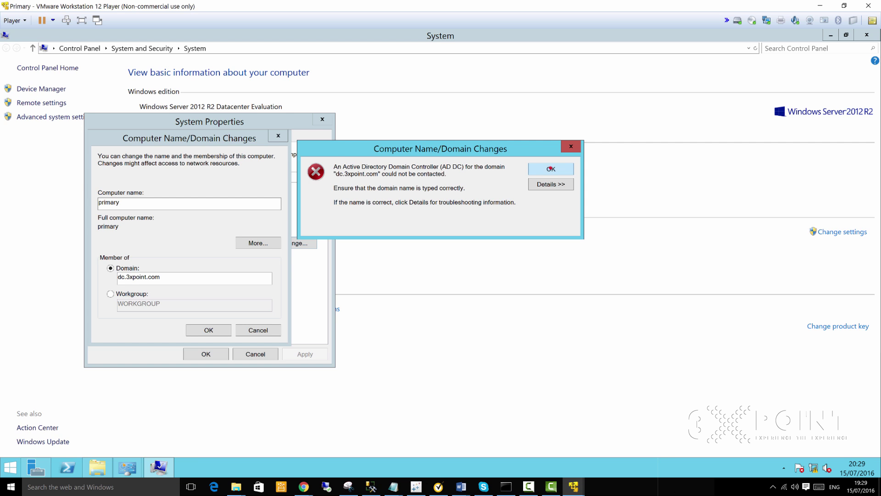
left_click(549, 168)
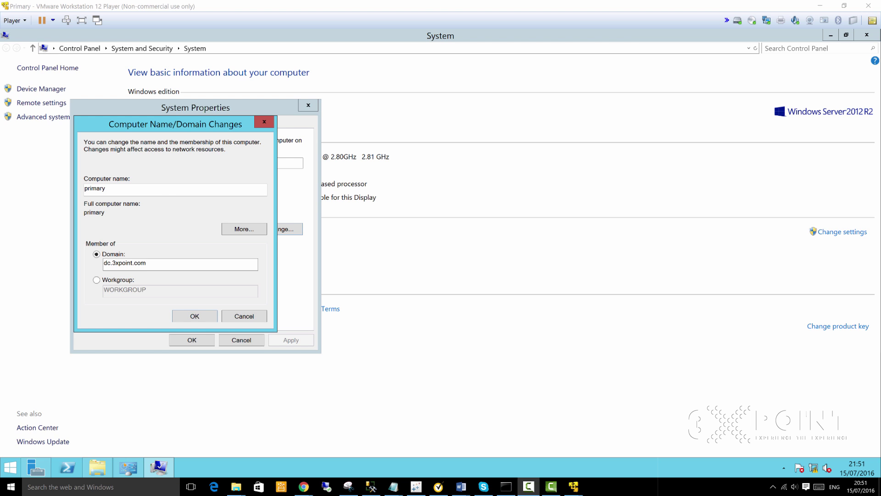
left_click(175, 195)
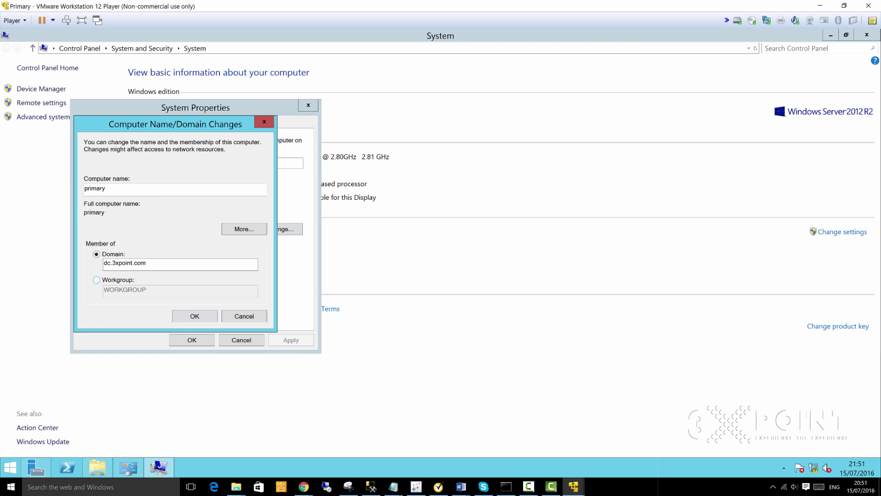
double_click(156, 265)
left_click(174, 250)
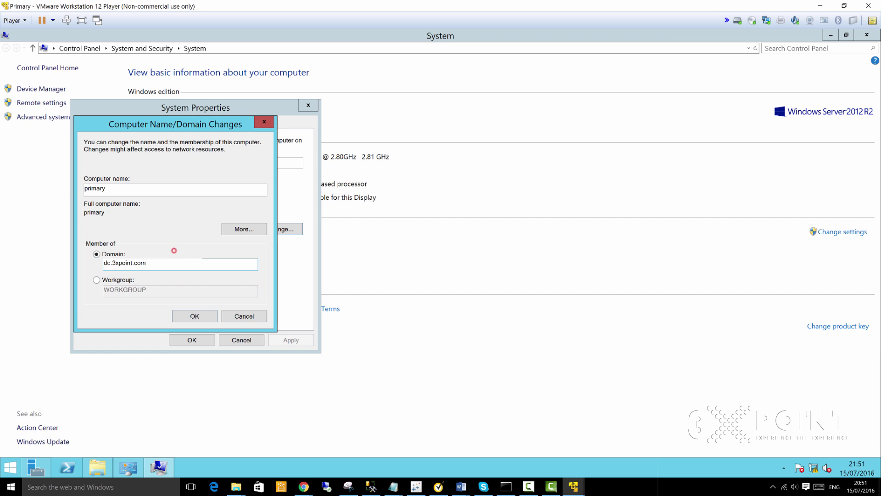
left_click(195, 316)
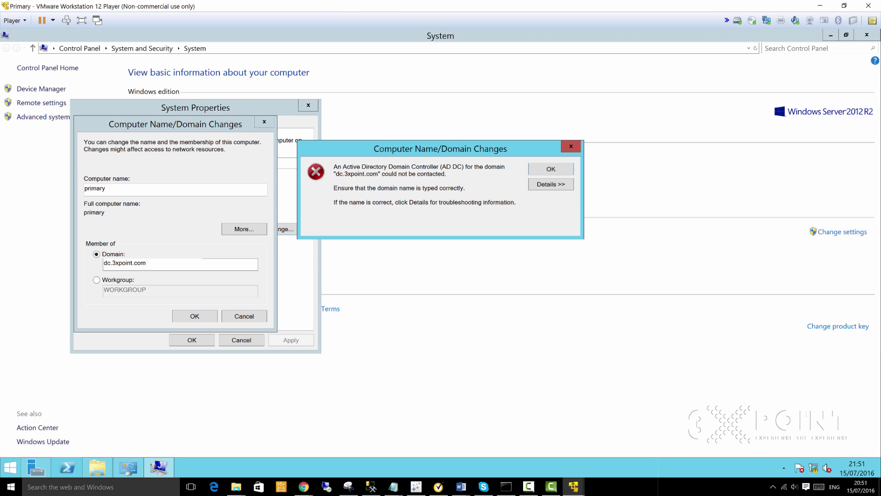
left_click(539, 183)
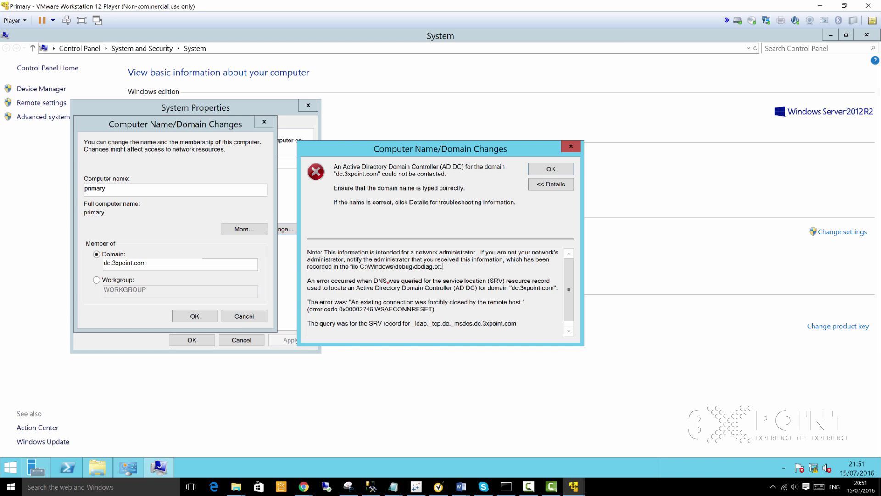
double_click(388, 282)
left_click(571, 146)
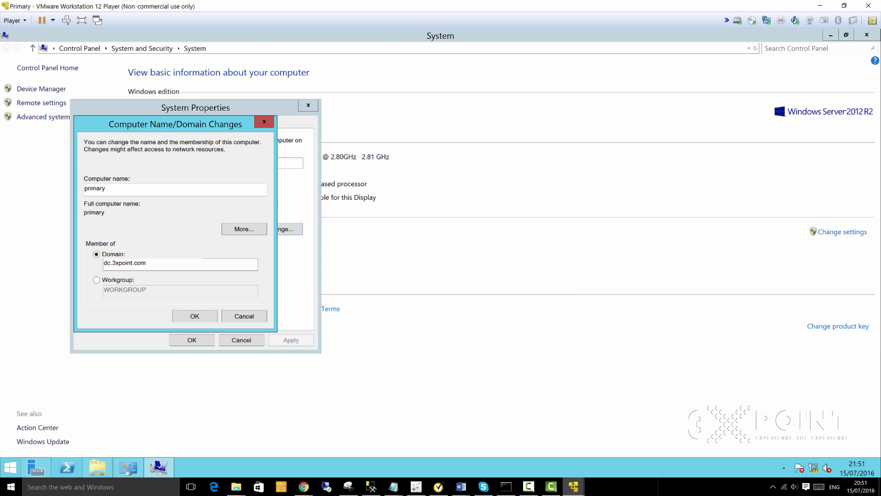
left_click(574, 486)
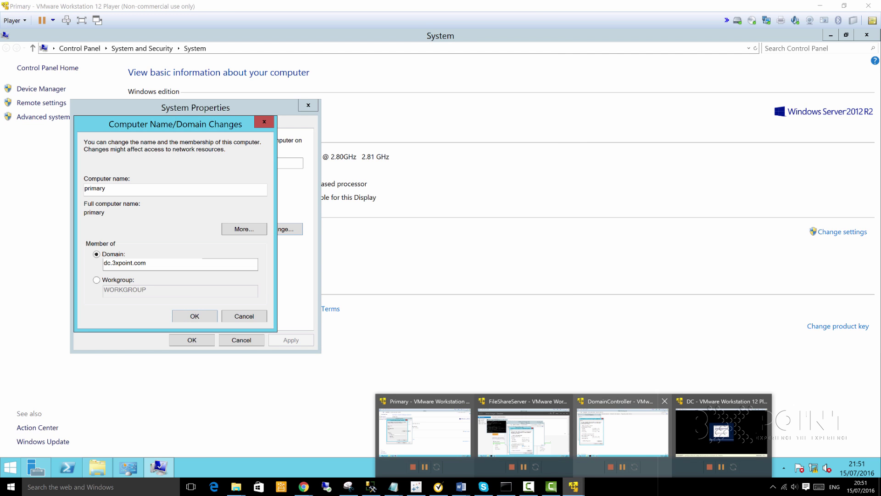
Step: Close the DomainController's IPv4, Ethernet0 and Network Connections windows and show Server Manager's DNS page
left_click(622, 431)
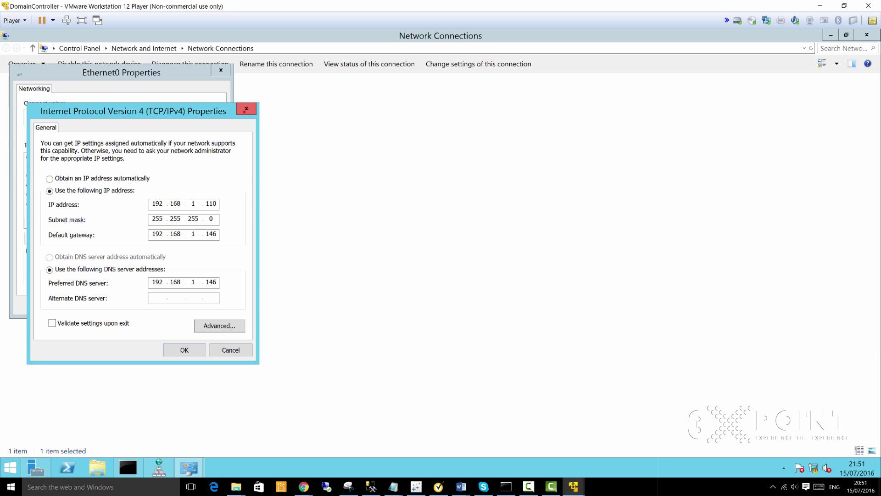
left_click(246, 109)
left_click(221, 71)
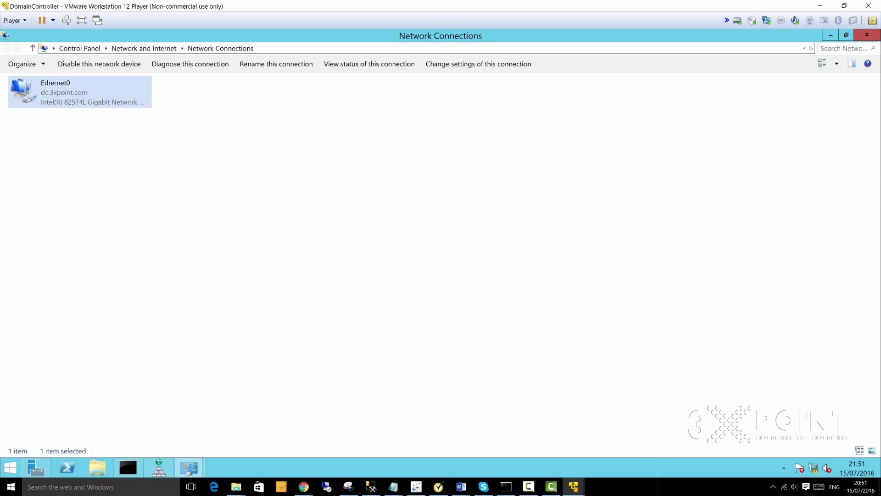
left_click(846, 35)
left_click(650, 177)
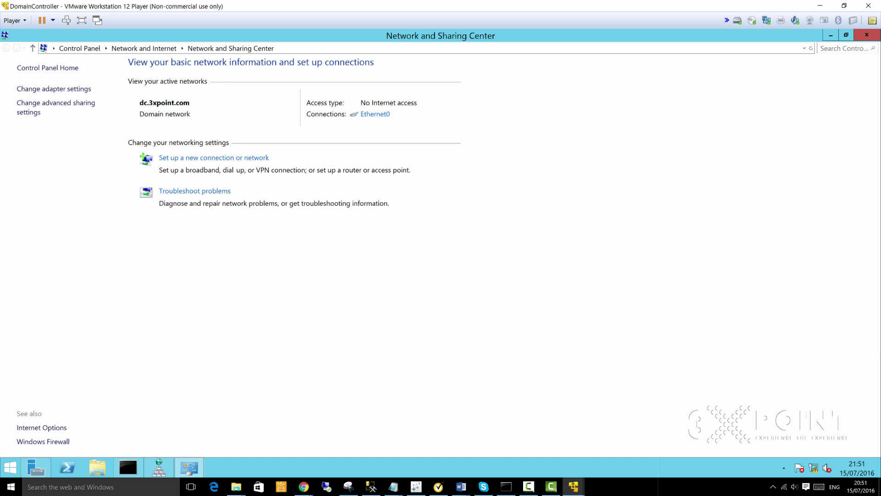
left_click(36, 467)
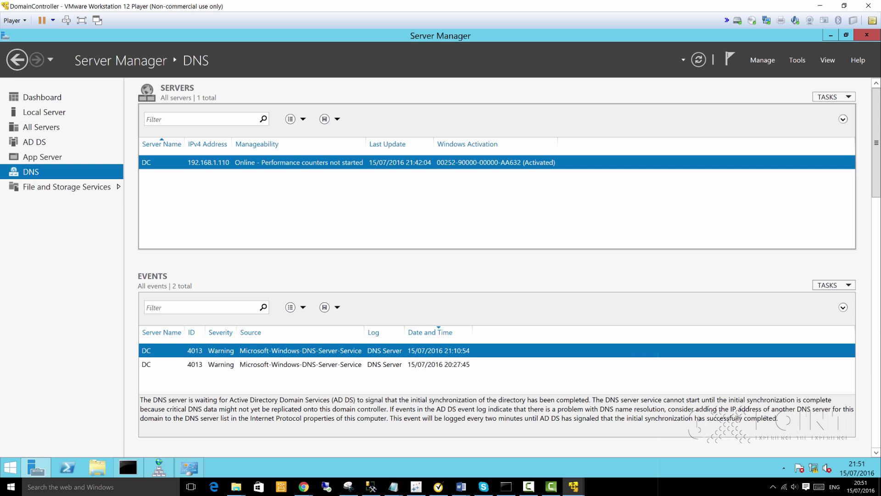
left_click(44, 112)
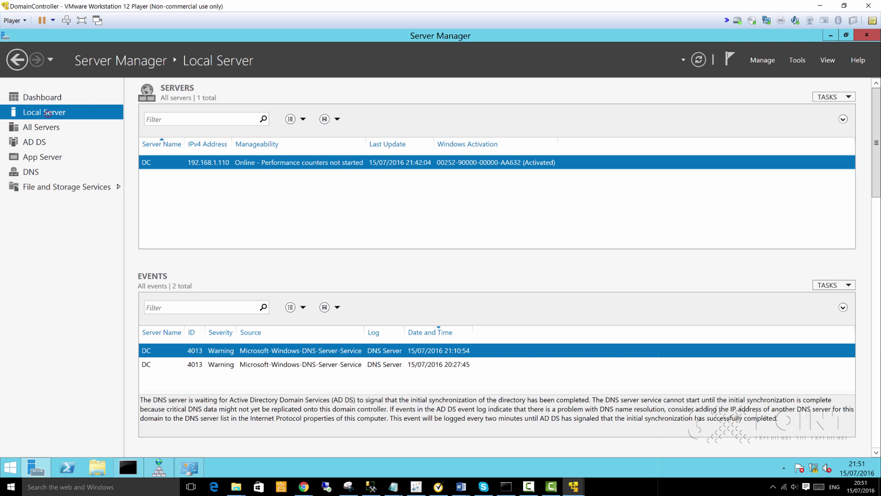
left_click(34, 172)
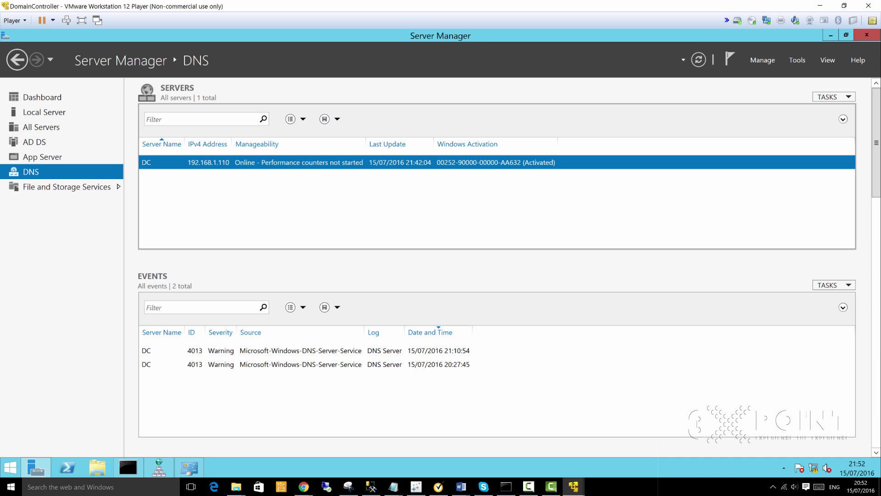
left_click(801, 61)
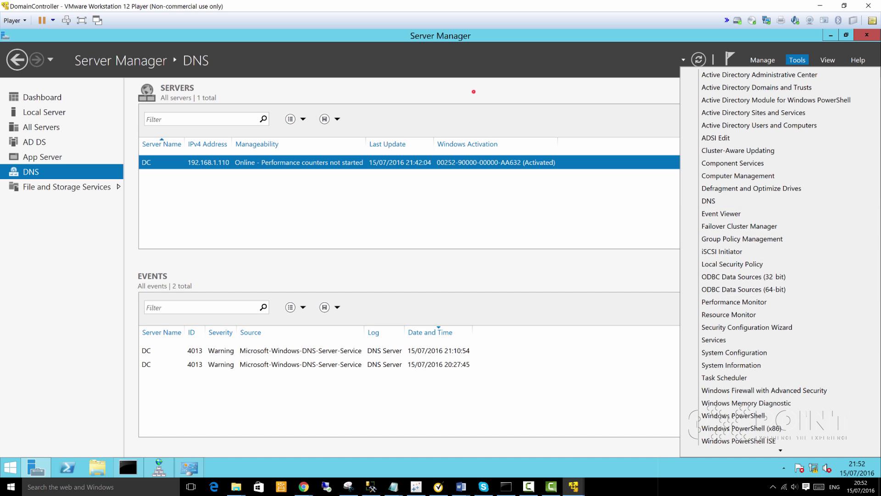
left_click(474, 92)
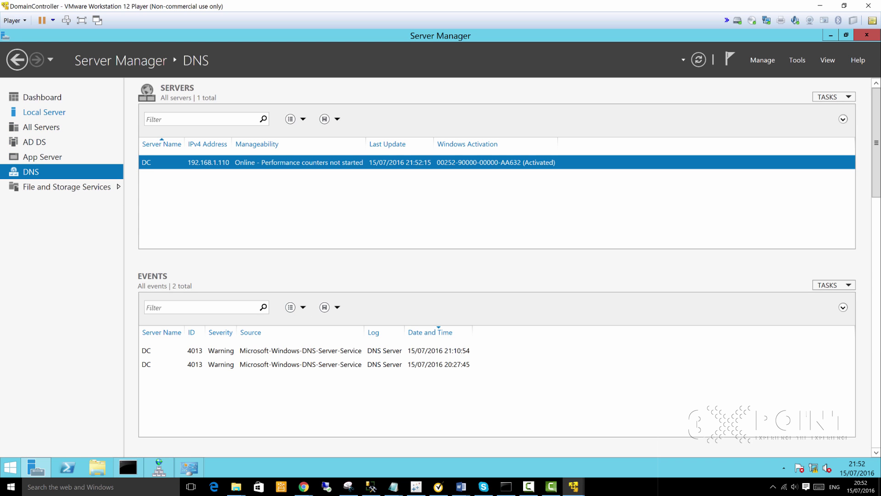
left_click(35, 142)
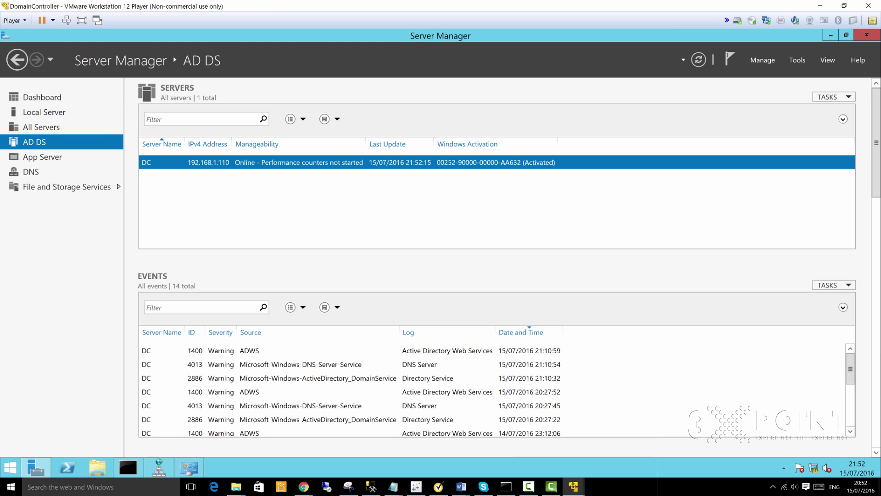
left_click(31, 172)
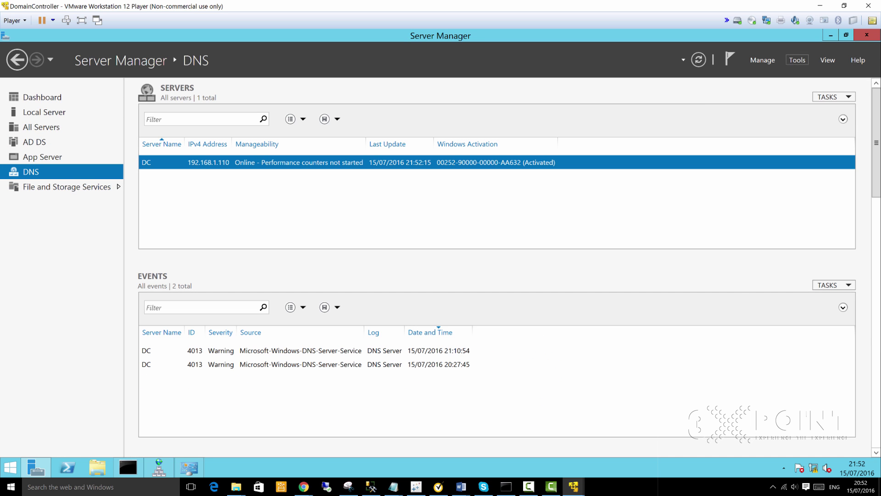
Step: Open DNS Manager from Server Manager's Tools and select the dc.3xpoint.com forward lookup zone
left_click(798, 60)
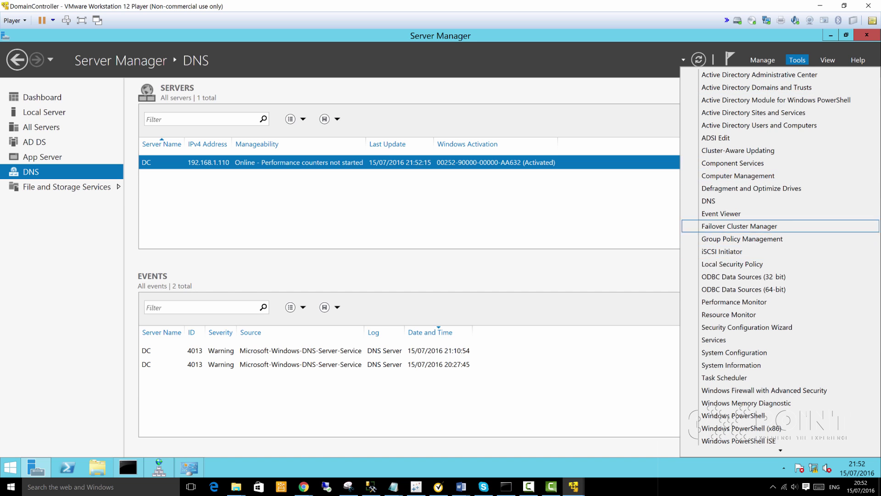
left_click(709, 200)
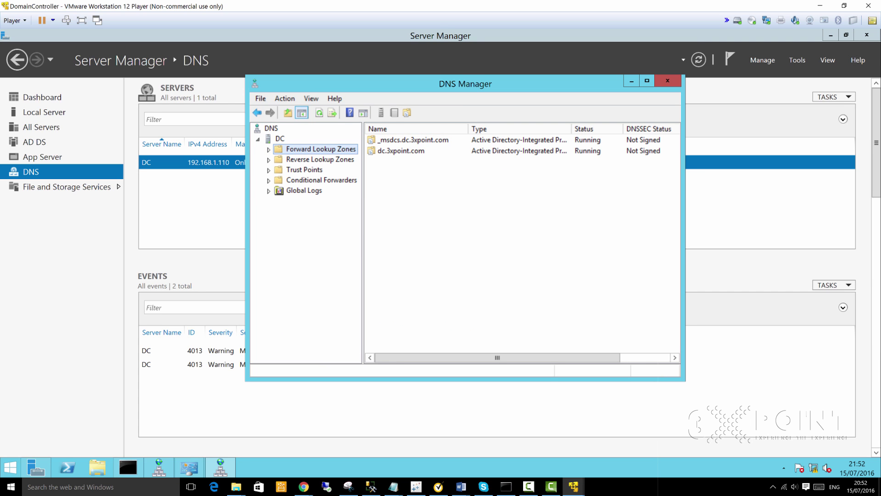
left_click(292, 159)
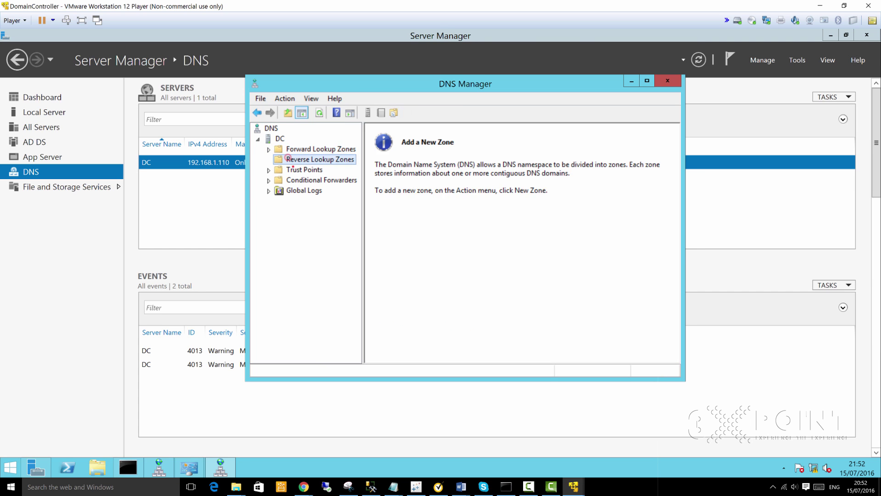
left_click(292, 170)
left_click(293, 180)
left_click(292, 191)
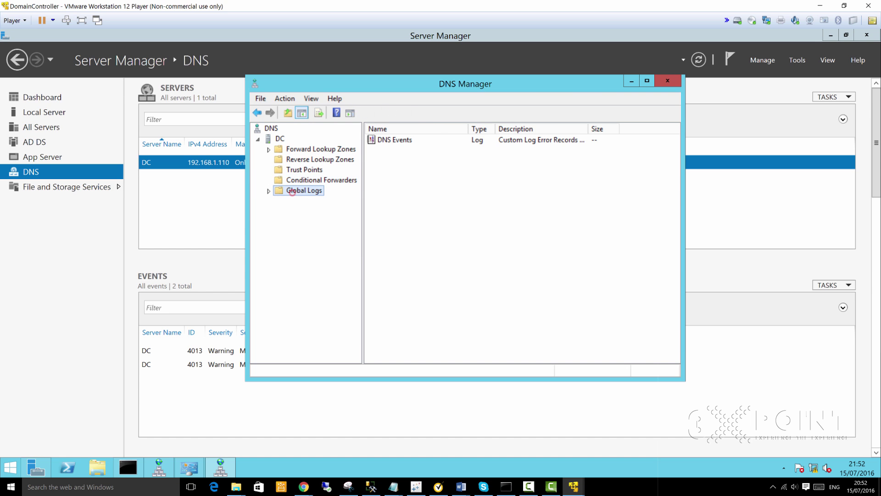
left_click(302, 149)
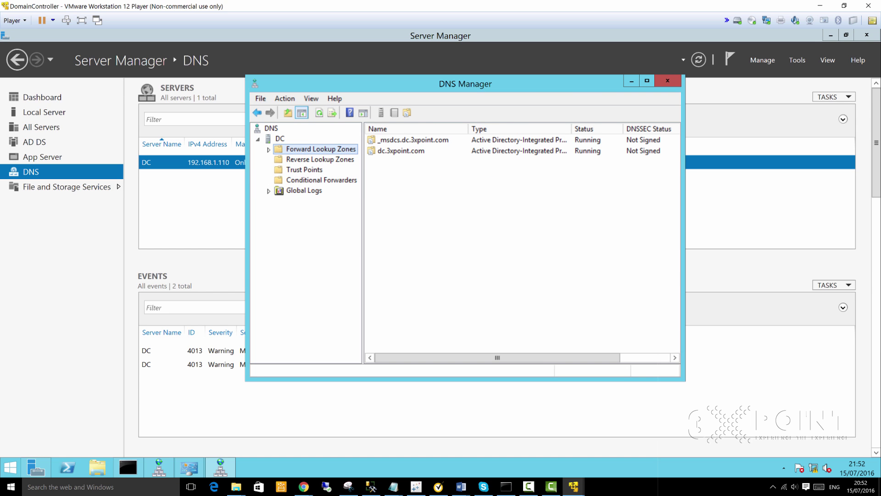
left_click(401, 150)
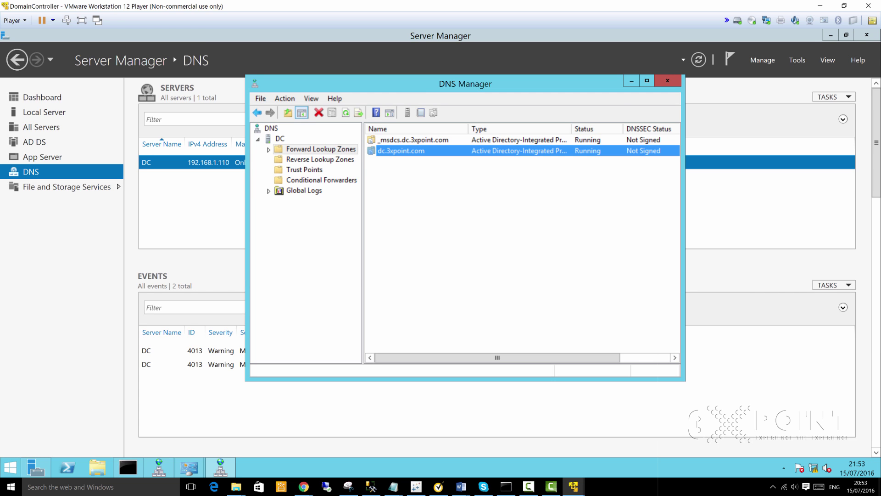
Step: Open the dc.3xpoint.com zone to list its DNS records
right_click(405, 151)
left_click(387, 246)
double_click(406, 151)
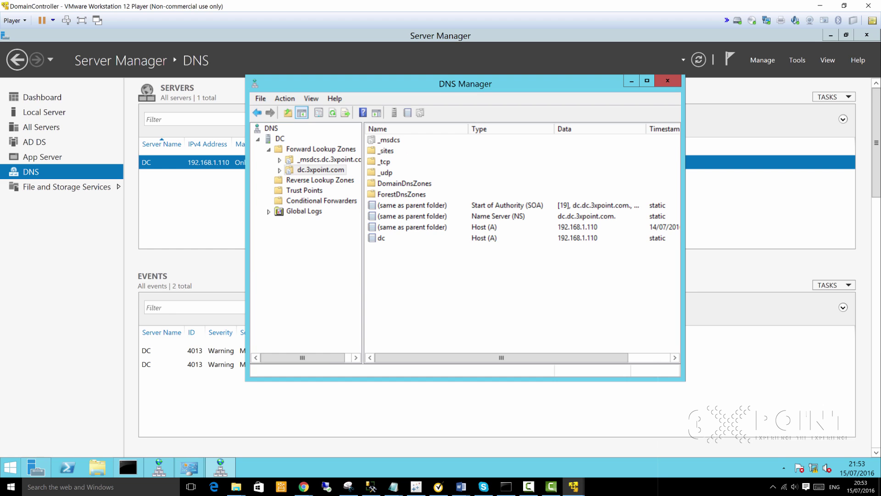
Step: Open the dc host record's properties and check FQDN dc.dc.3xpoint.com and IP 192.168.1.110
left_click(382, 237)
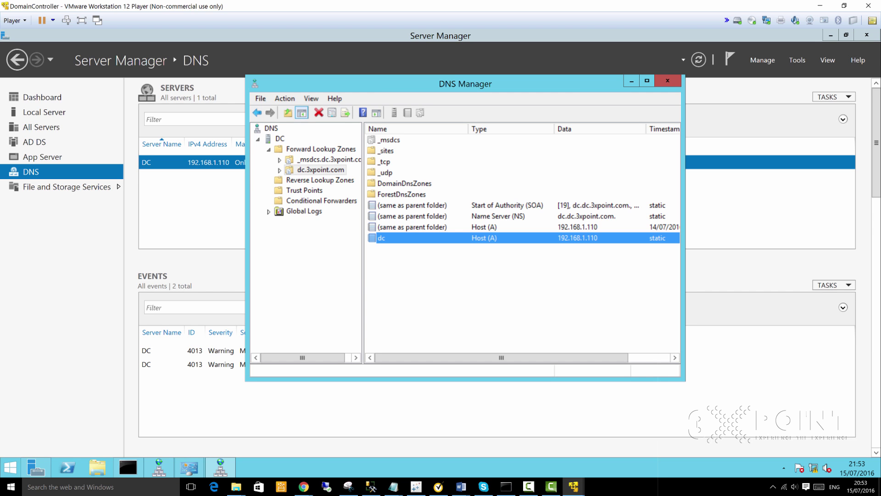
double_click(413, 237)
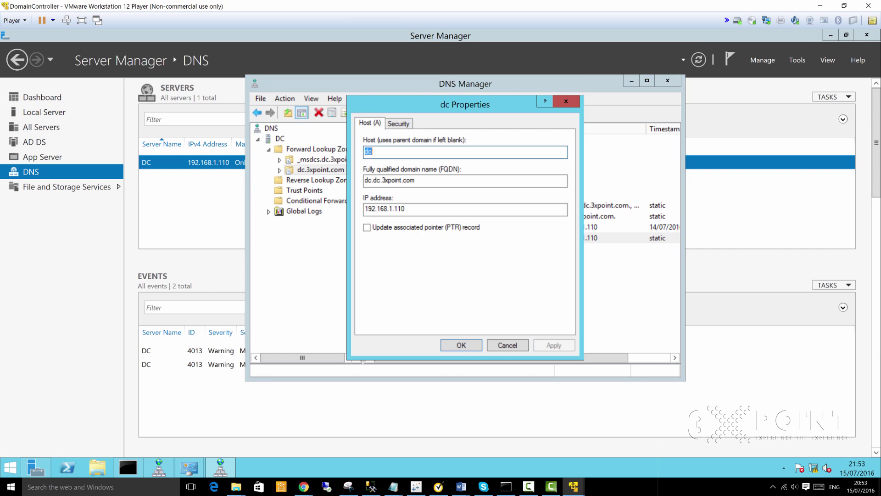
left_click(416, 180)
left_click_drag(418, 181, 364, 181)
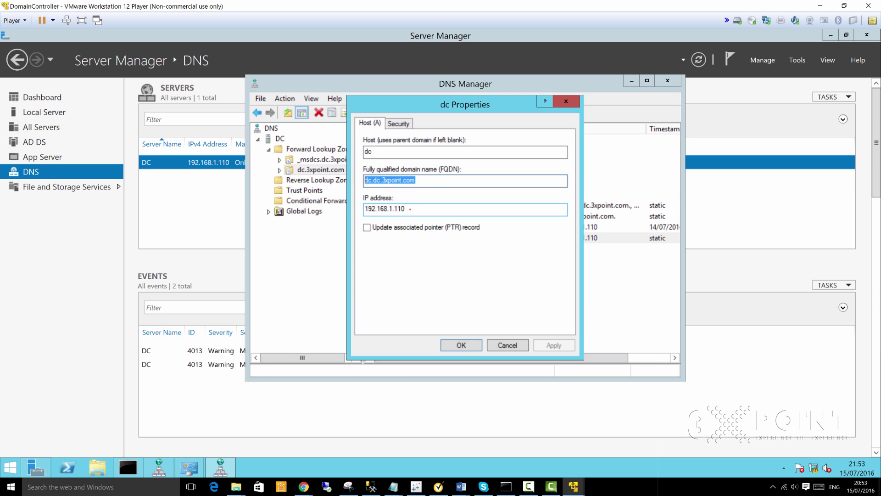
left_click_drag(410, 210, 373, 210)
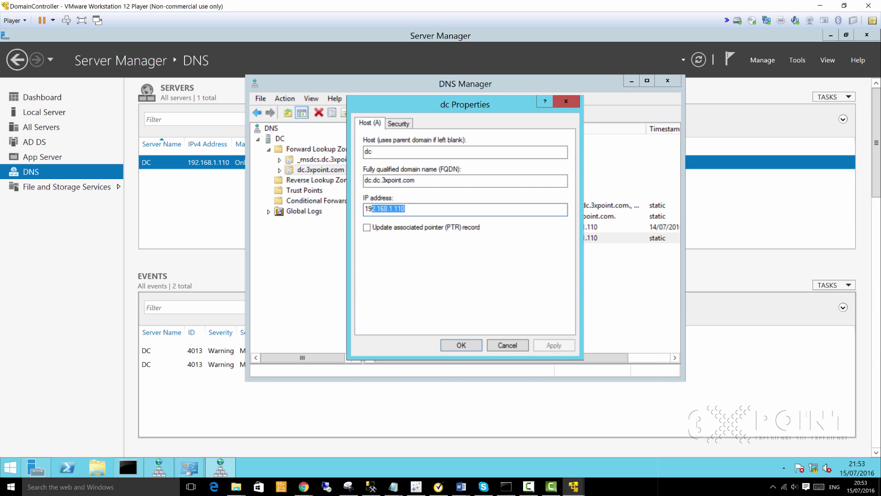
mouse_move(573, 486)
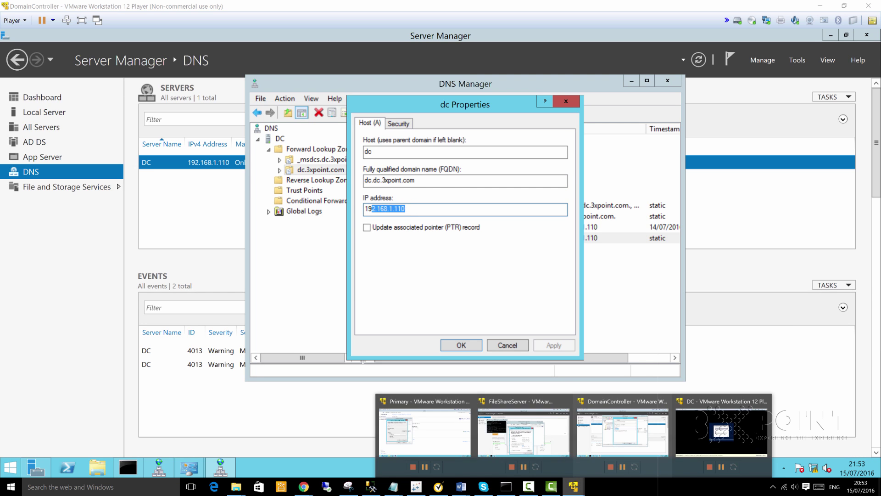
Step: On the Primary VM, run 'ping dc' in a command prompt and confirm replies from 192.168.1.110
left_click(391, 423)
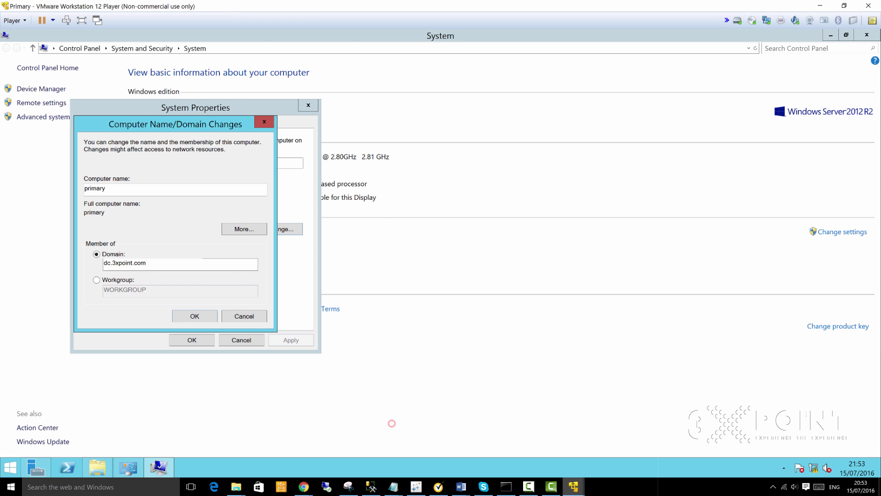
right_click(10, 468)
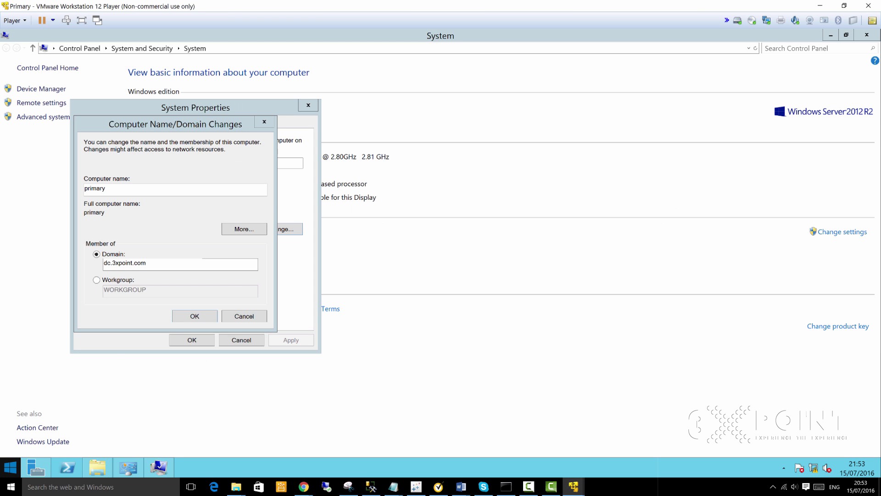
left_click(32, 441)
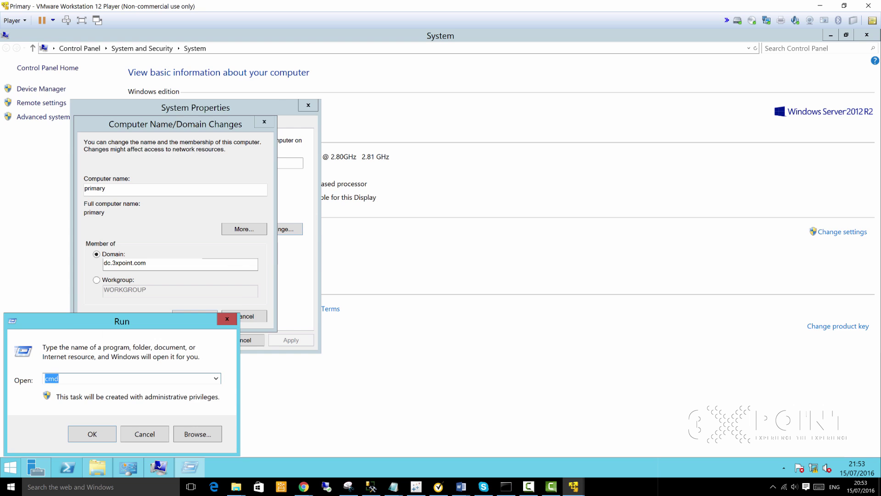
key("Return")
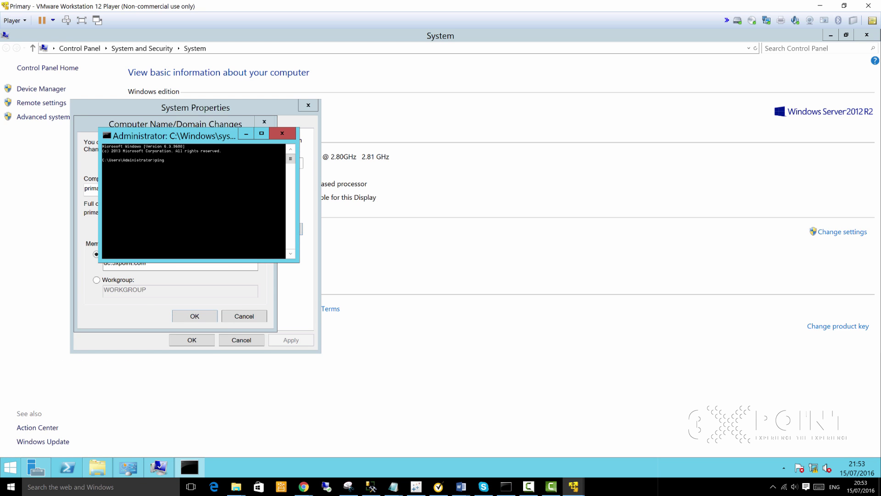
type("ping dc")
key("Return")
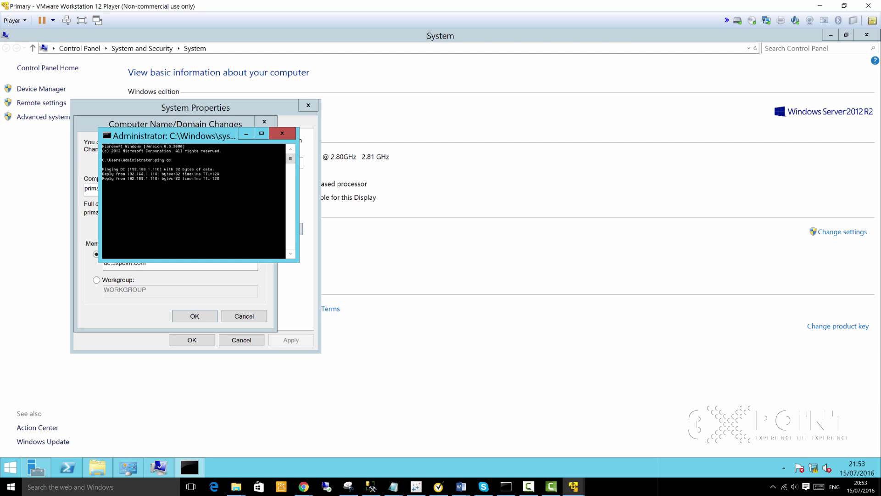
left_click(261, 133)
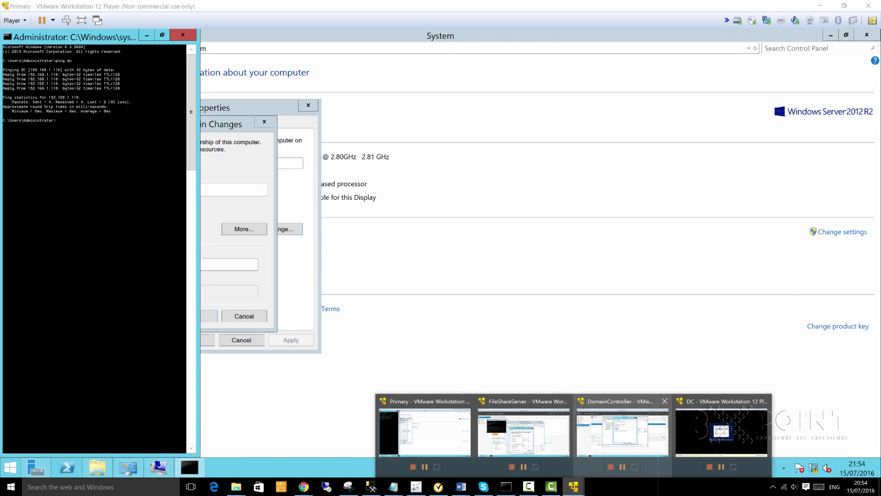
left_click(631, 426)
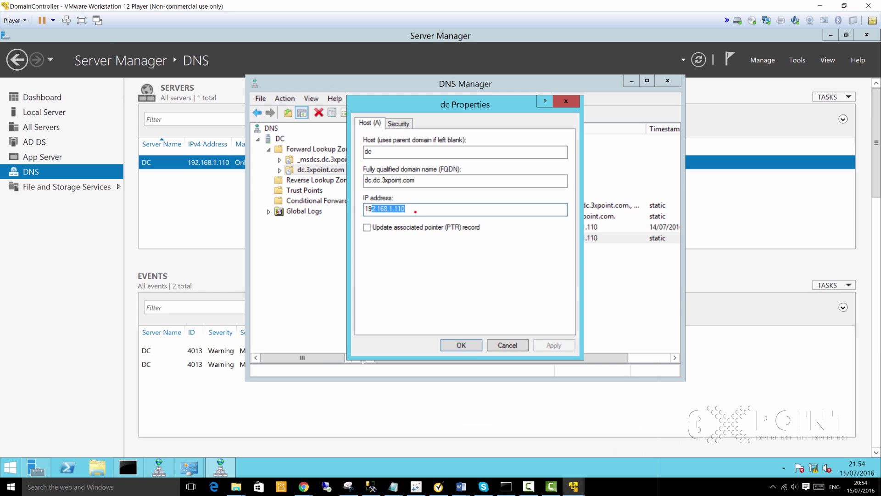
Step: Close the dc Properties dialog and DNS Manager, leaving Server Manager's DNS page
left_click(416, 211)
left_click(568, 101)
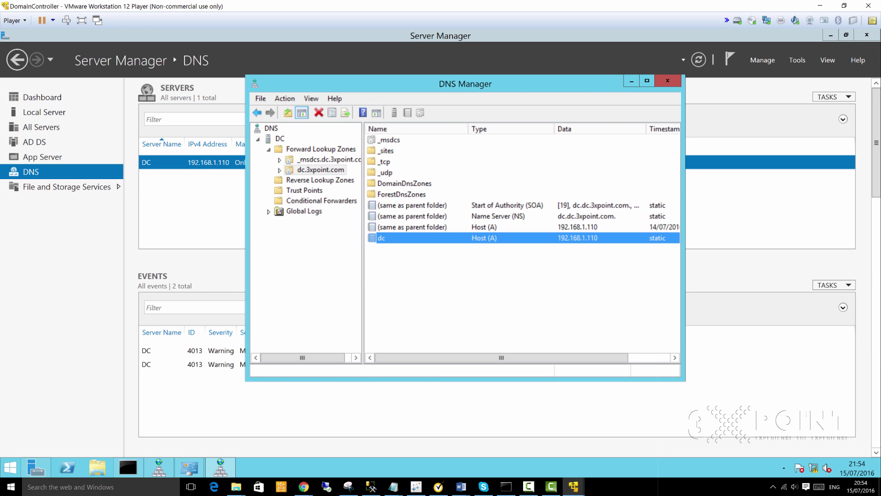
left_click(588, 216)
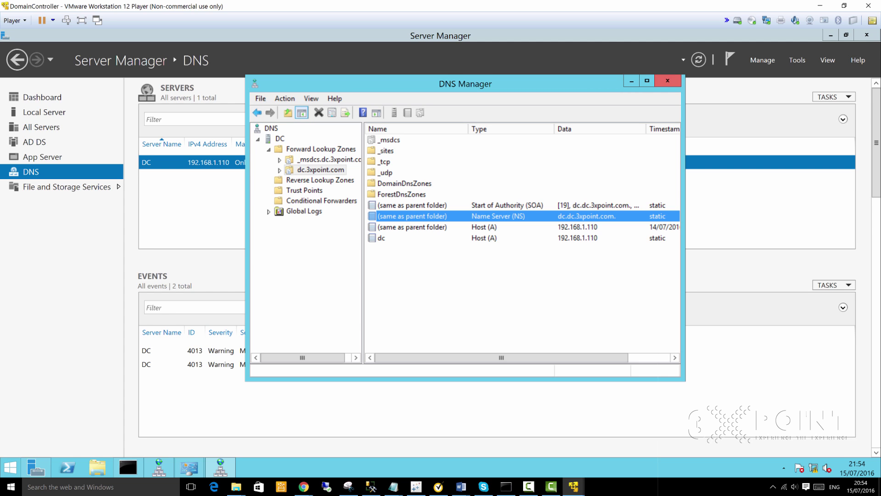
left_click(668, 81)
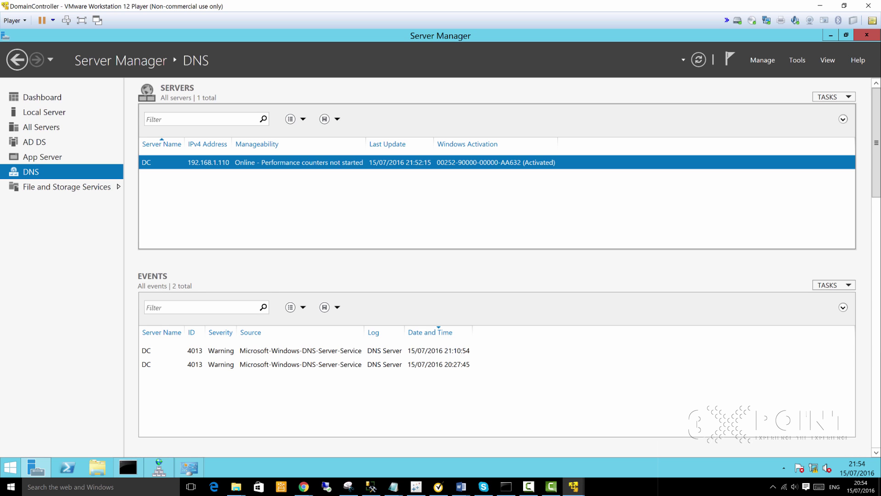
left_click(393, 486)
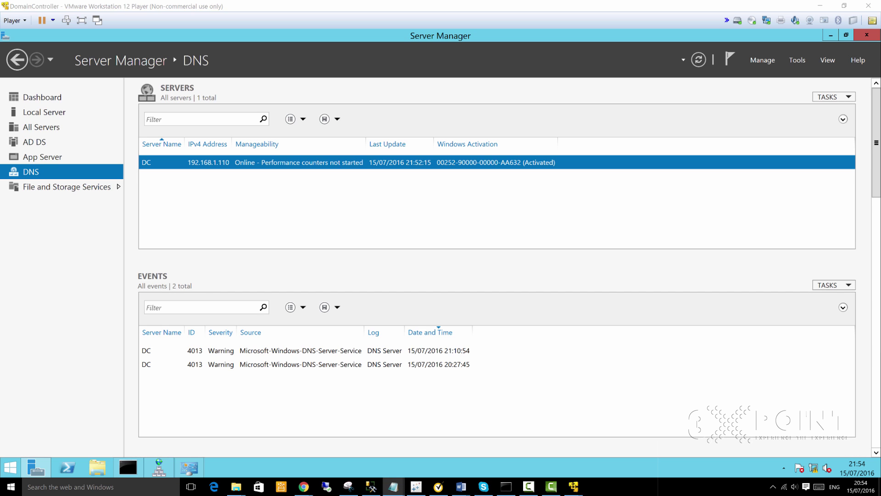
Step: Cut the DC's IP Configuration block and paste it just above the Primary Server section
left_click_drag(880, 151, 351, 0)
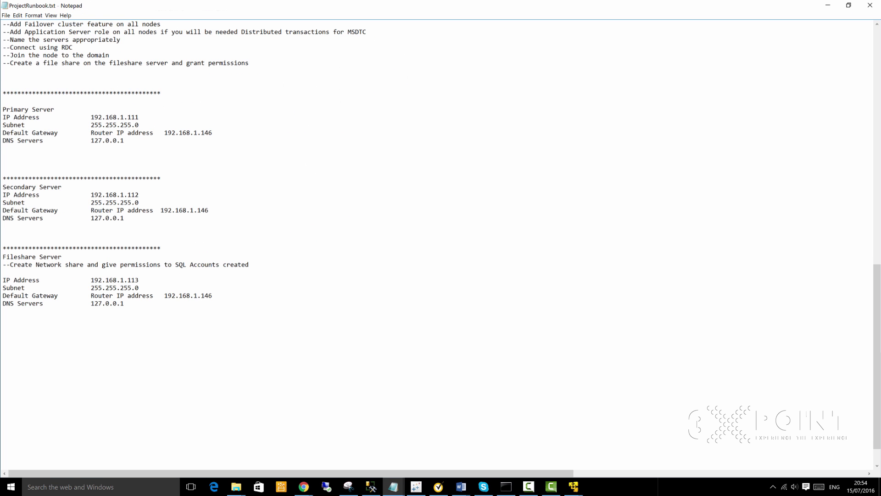
scroll(441, 244, "up", 9)
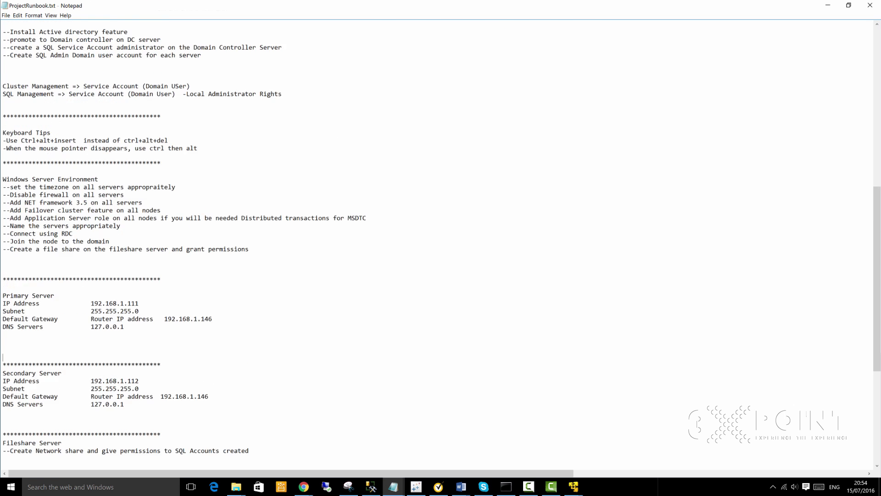
scroll(441, 243, "up", 4)
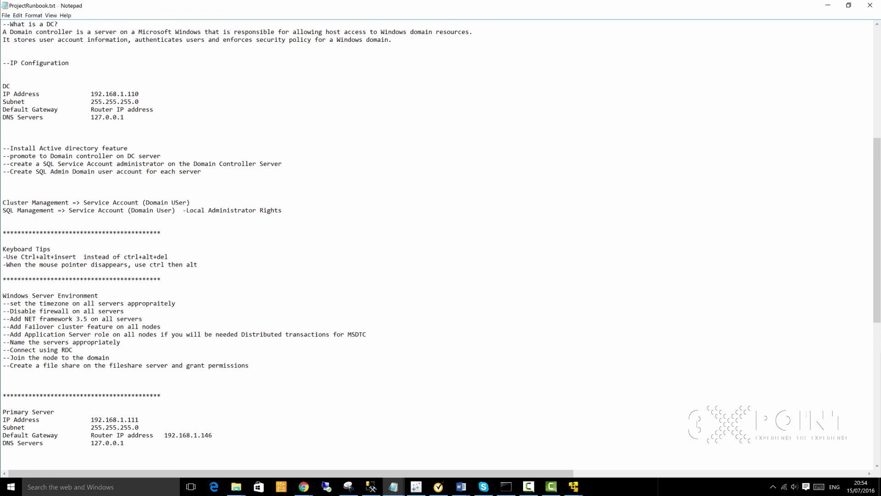
left_click_drag(164, 145, 3, 55)
key("ctrl+c")
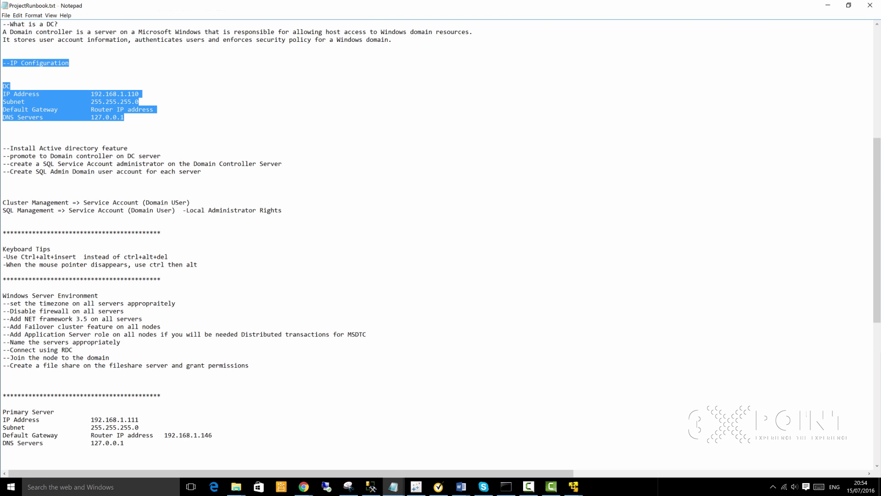
key("Delete")
scroll(440, 243, "down", 11)
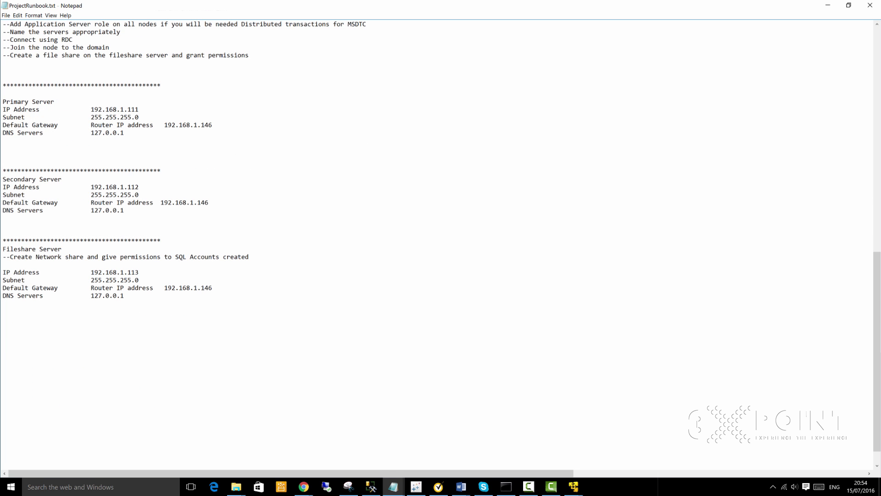
key("ctrl+v")
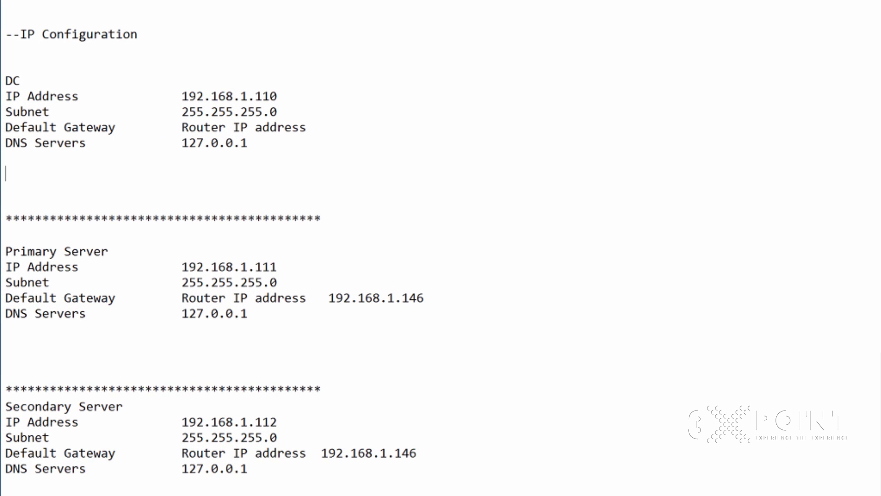
Step: Select lines in the DC block, including its IP address and DNS server 127.0.0.1
key("Up")
key("Up")
key("Up")
key("Up")
key("Up")
key("Up")
key("End")
key("shift+Home")
key("Down")
key("shift+End")
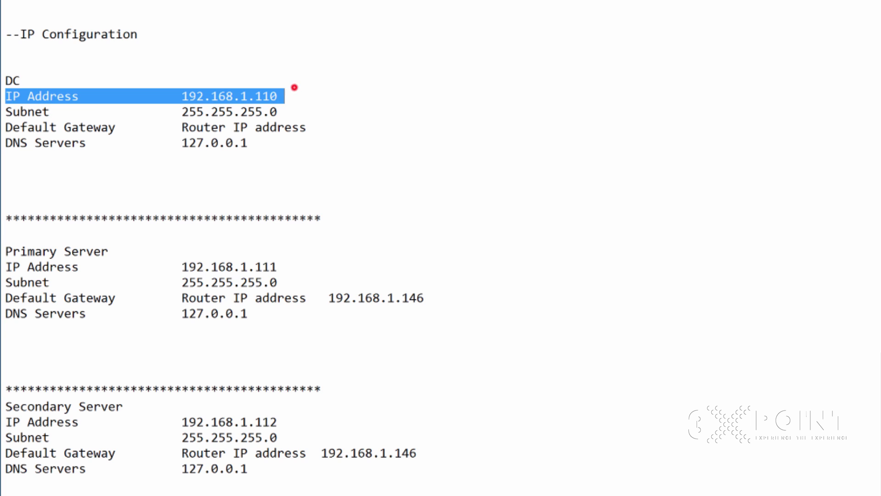
key("shift+Left")
key("shift+Left")
key("shift+Left")
key("shift+Left")
key("shift+Left")
key("shift+Left")
key("shift+Left")
key("shift+Left")
key("shift+Left")
key("shift+Left")
key("shift+Left")
key("shift+Left")
left_click_drag(263, 112, 256, 111)
key("Down")
key("Down")
key("End")
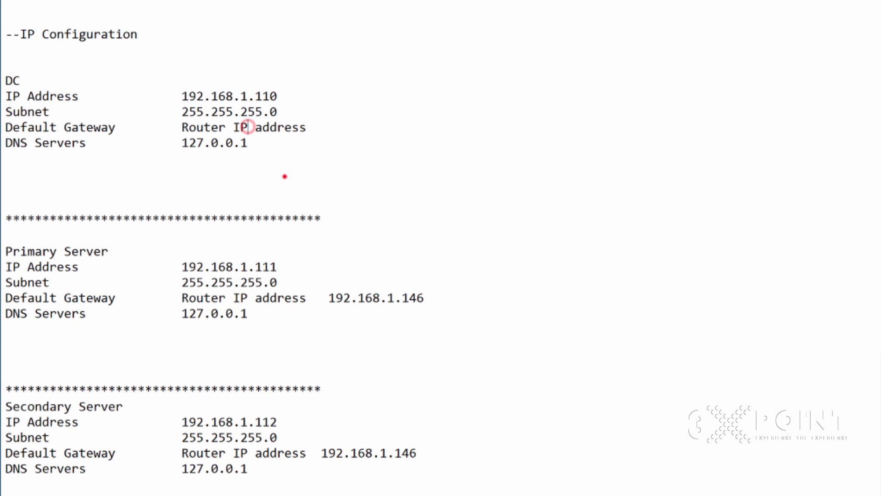
key("shift+Left")
key("shift+Left")
key("shift+Left")
key("shift+Left")
key("shift+Left")
key("shift+Left")
key("shift+Left")
key("shift+Left")
key("shift+Left")
key("Left")
key("Left")
key("shift+Left")
key("shift+Left")
key("shift+Left")
key("shift+Left")
key("shift+Left")
key("shift+Left")
key("shift+Left")
key("shift+Left")
key("shift+Left")
key("shift+Up")
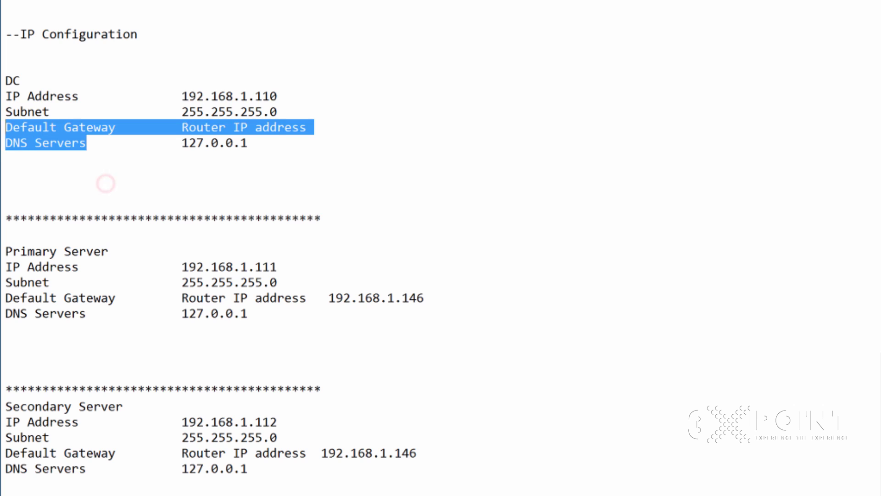
key("shift+Down")
key("shift+Left")
key("End")
key("shift+Left")
key("shift+Left")
key("shift+Left")
key("shift+Left")
key("shift+Left")
key("shift+Left")
key("shift+Left")
key("shift+Left")
key("shift+Left")
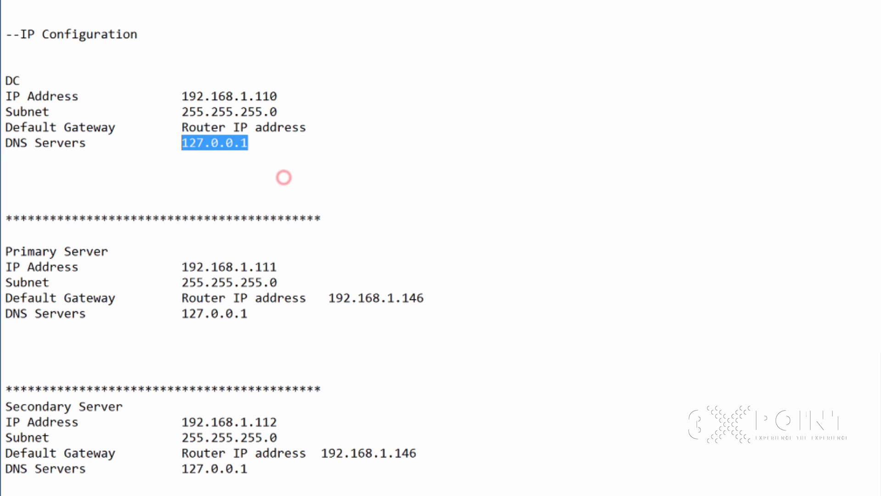
Step: Highlight the DC, Primary Server and Secondary Server blocks to review their entries
left_click(252, 181)
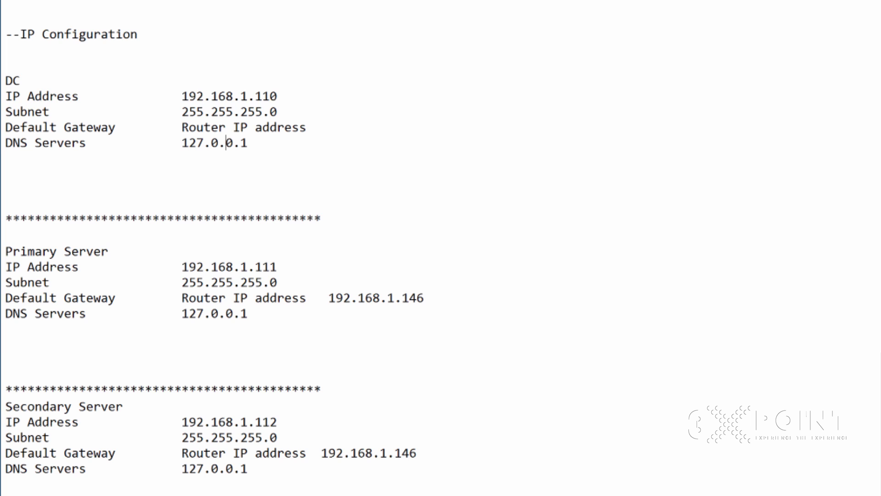
key("End")
key("shift+Left")
key("shift+Left")
key("shift+Up")
key("shift+Up")
key("shift+Up")
key("shift+Up")
key("shift+Up")
key("shift+Up")
left_click(295, 202)
left_click(205, 298)
left_click(294, 381)
key("Left")
key("shift+Up")
key("shift+Left")
key("shift+Left")
key("shift+Left")
key("shift+Left")
key("shift+Left")
key("shift+Left")
key("shift+Left")
key("shift+Left")
key("shift+Left")
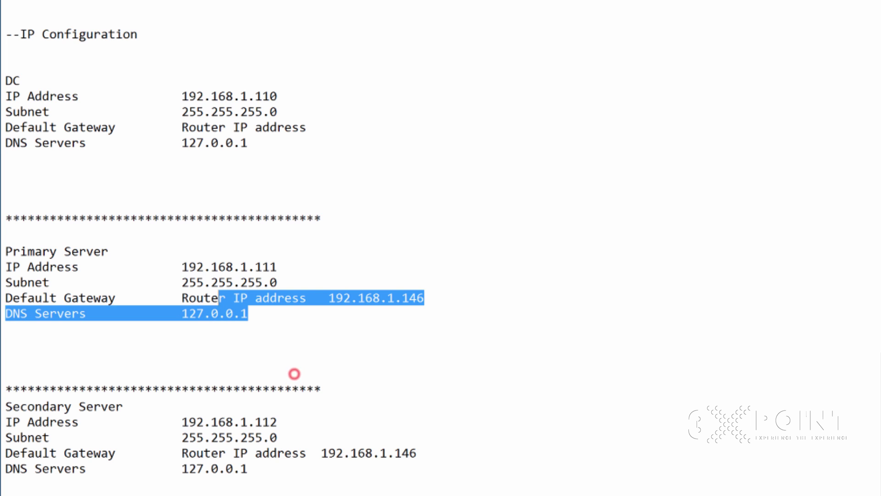
key("shift+Up")
key("shift+Up")
key("shift+Up")
key("shift+Home")
left_click(248, 468)
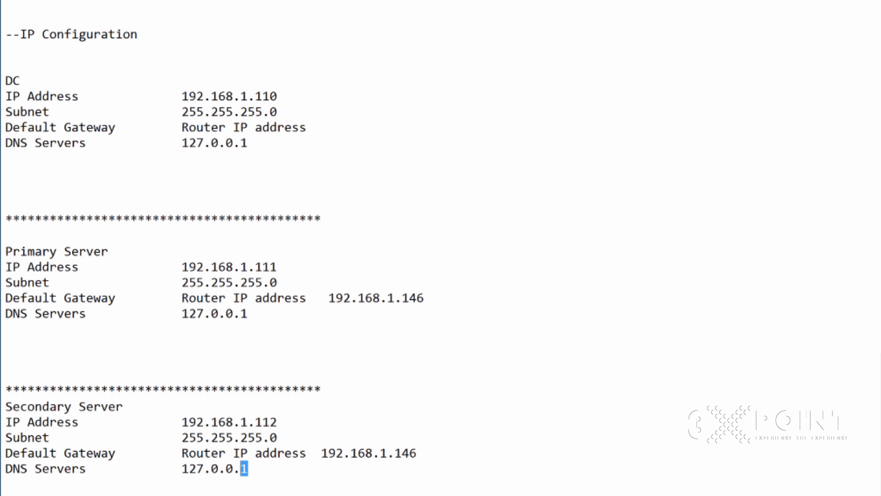
key("shift+Up")
key("shift+Up")
key("shift+Up")
key("shift+Up")
key("shift+Home")
Step: Locate Primary Server's DNS value 127.0.0.1 and reselect the DC block
left_click(240, 379)
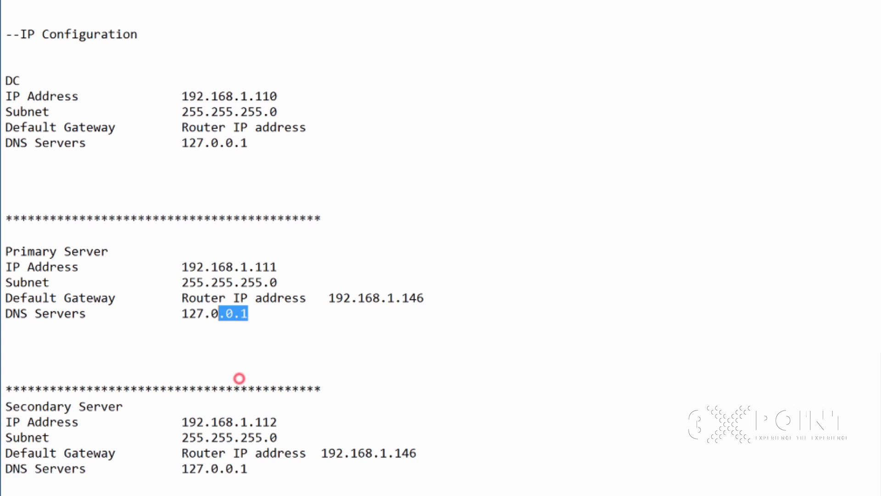
left_click(261, 315)
key("shift+Left")
key("shift+Left")
key("shift+Left")
key("shift+Left")
key("shift+Left")
key("shift+Left")
key("shift+Left")
key("shift+Left")
key("shift+Left")
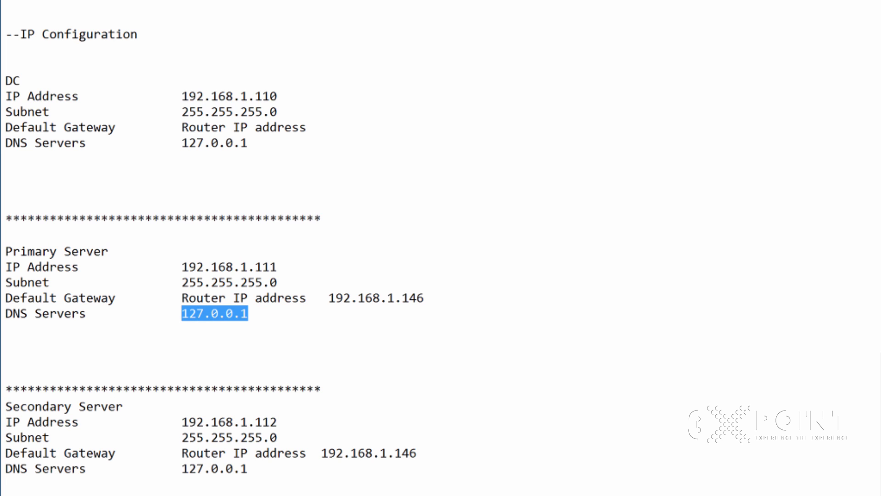
left_click(271, 181)
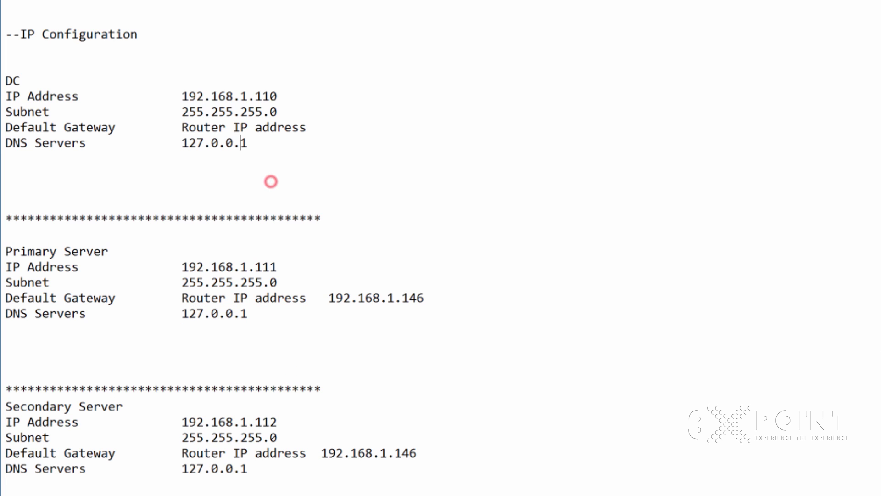
left_click(246, 374)
left_click(241, 190)
left_click(196, 352)
key("Up")
key("Up")
key("Up")
left_click(320, 184)
left_click_drag(248, 143, 13, 34)
left_click(230, 324)
Step: Copy the DC IP 192.168.1.110 and paste it over the Primary and Secondary DNS 127.0.0.1 values
left_click_drag(250, 314, 182, 314)
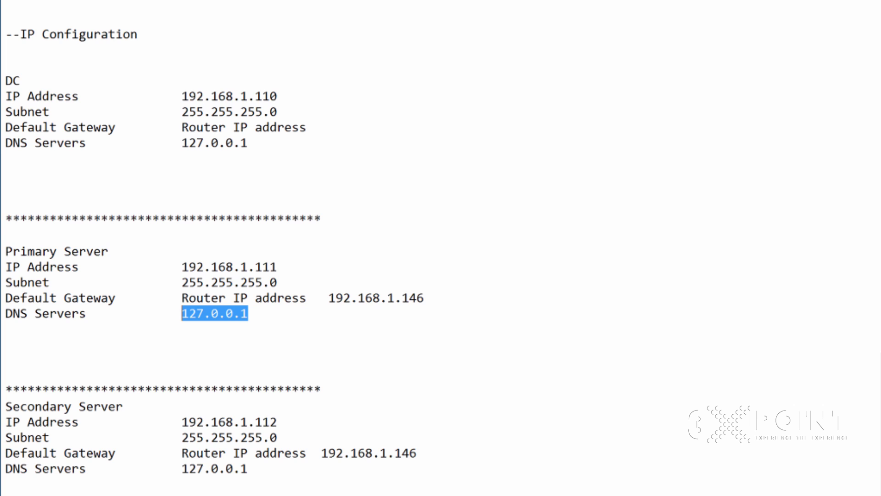
left_click_drag(285, 96, 182, 96)
key("ctrl+c")
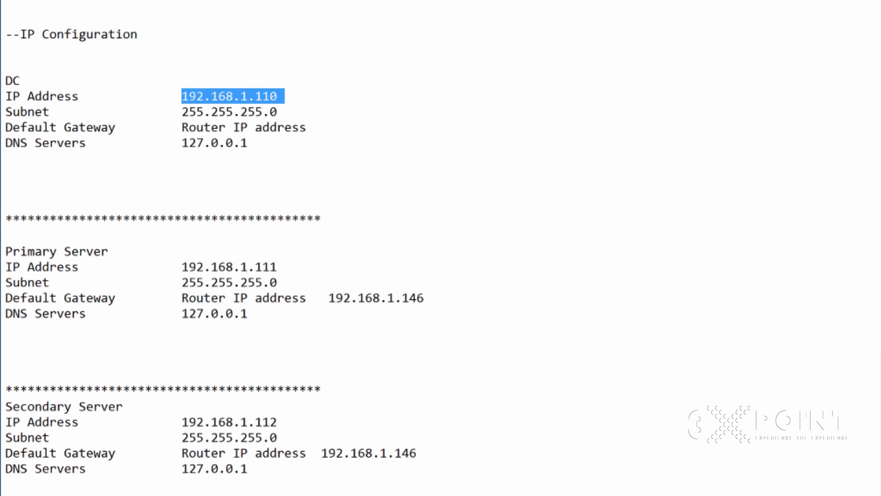
left_click(255, 328)
left_click_drag(249, 313, 182, 314)
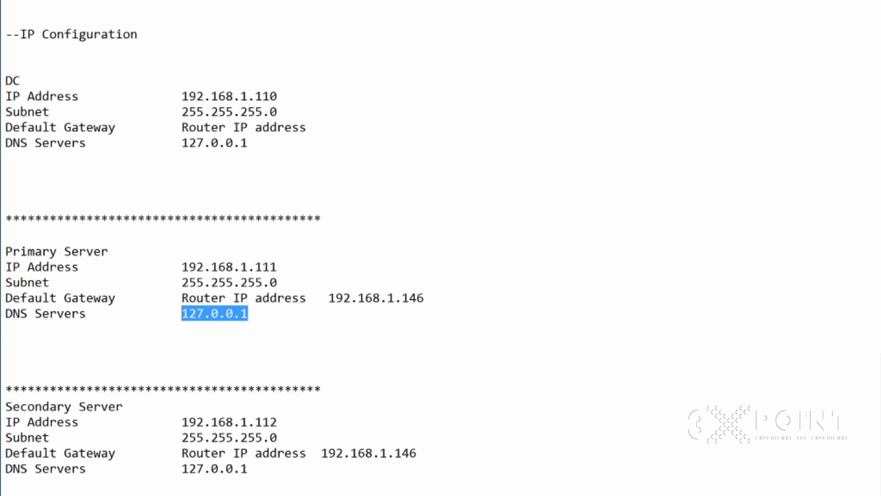
key("ctrl+v")
left_click(248, 469)
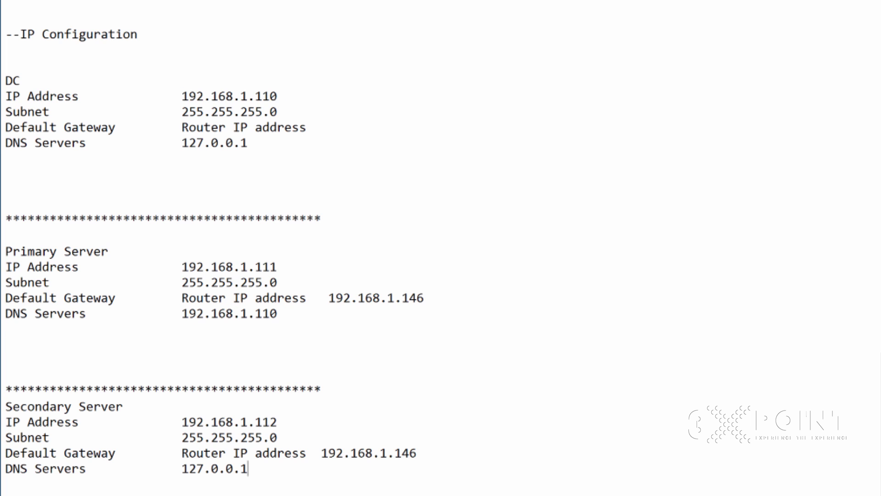
left_click_drag(248, 468, 183, 468)
key("ctrl+v")
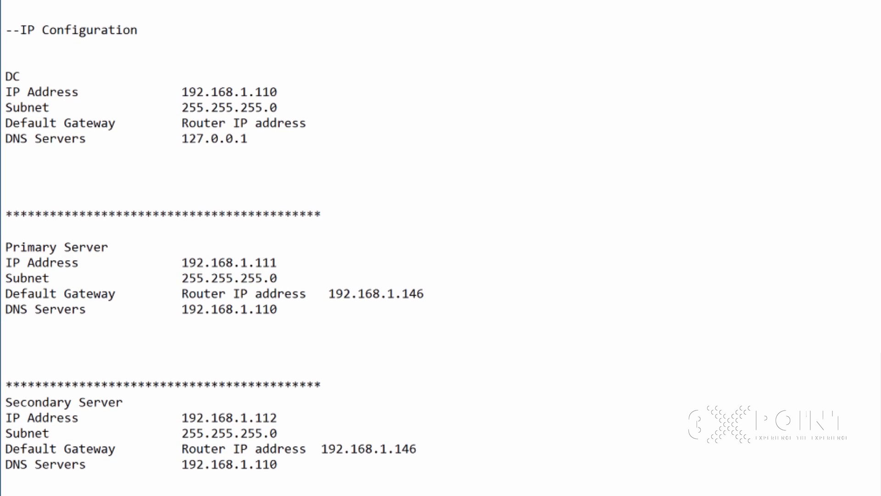
Step: Highlight the DC block and Primary's new DNS 192.168.1.110 to verify the change
left_click(324, 183)
key("shift+Up")
key("shift+Up")
key("shift+Up")
key("shift+Up")
key("shift+Up")
key("shift+Up")
key("shift+Up")
key("shift+Up")
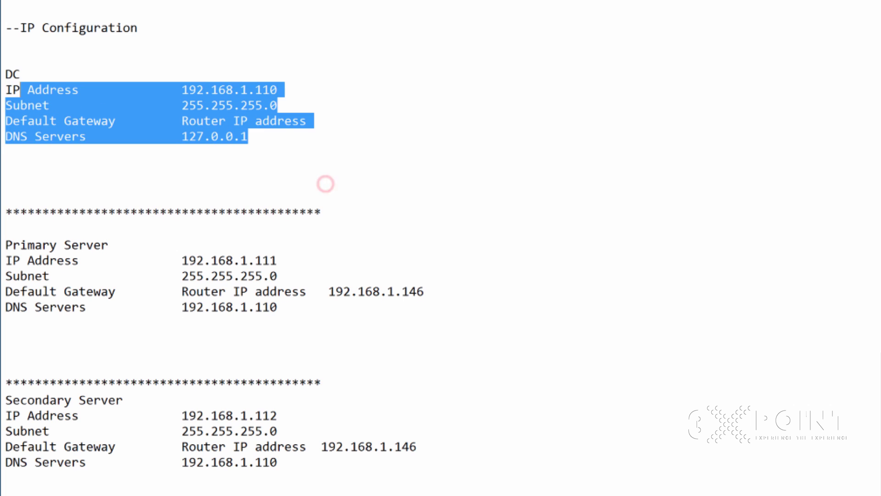
left_click(283, 313)
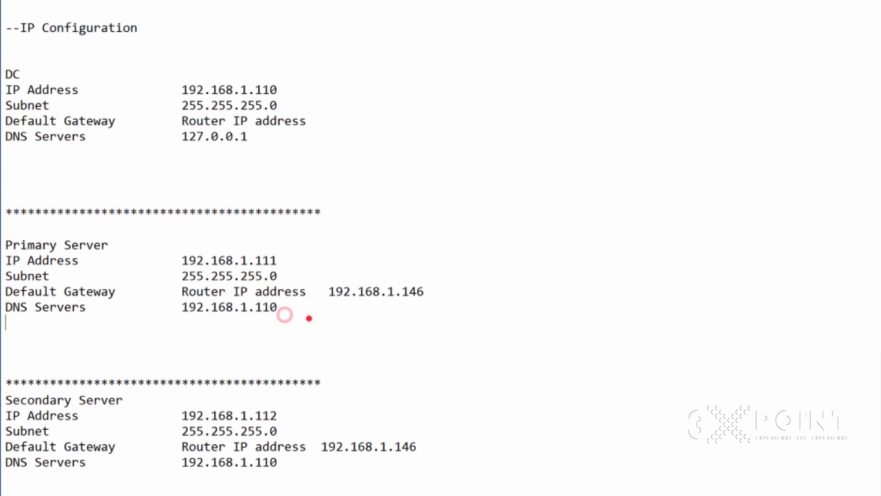
double_click(309, 316)
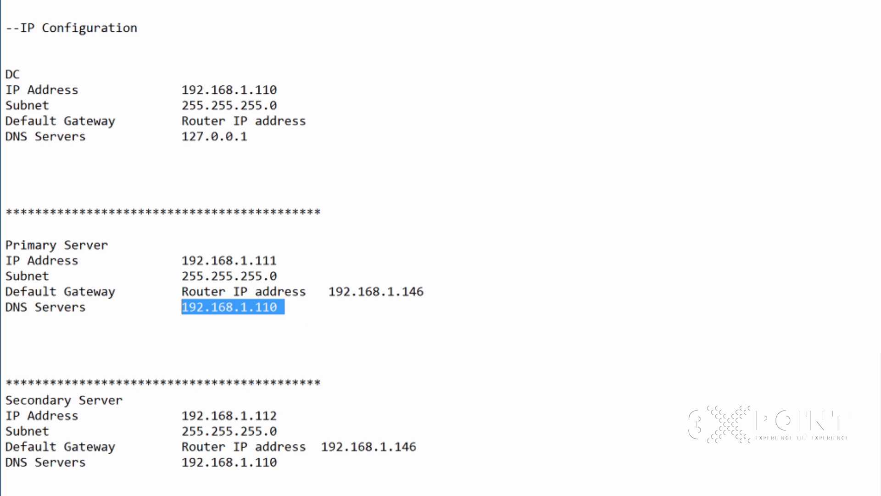
key("Up")
key("Up")
key("Up")
key("Up")
key("Up")
key("Up")
key("Up")
key("Up")
key("Up")
key("Up")
key("Up")
key("Up")
key("Up")
key("Up")
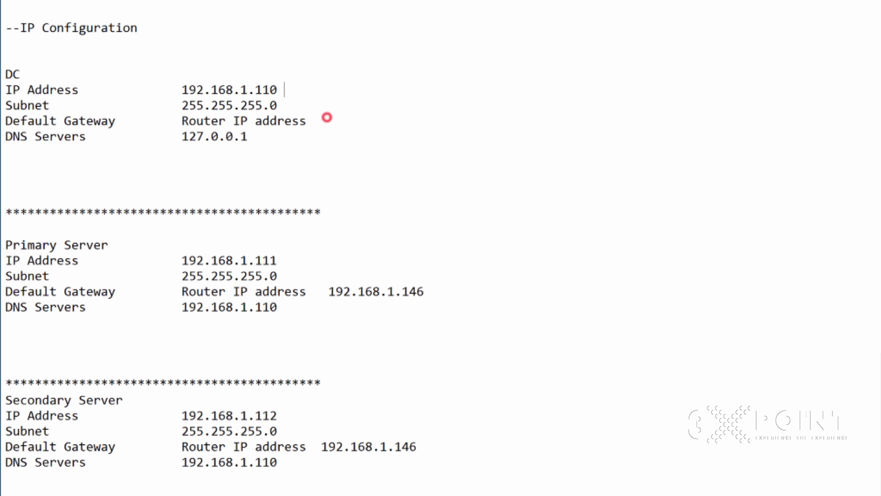
key("shift+Left")
key("shift+Left")
key("shift+Left")
key("shift+Left")
key("shift+Left")
key("shift+Left")
key("shift+Left")
key("shift+Left")
key("shift+Left")
key("shift+Left")
key("shift+Left")
key("shift+Left")
key("shift+Left")
key("shift+Left")
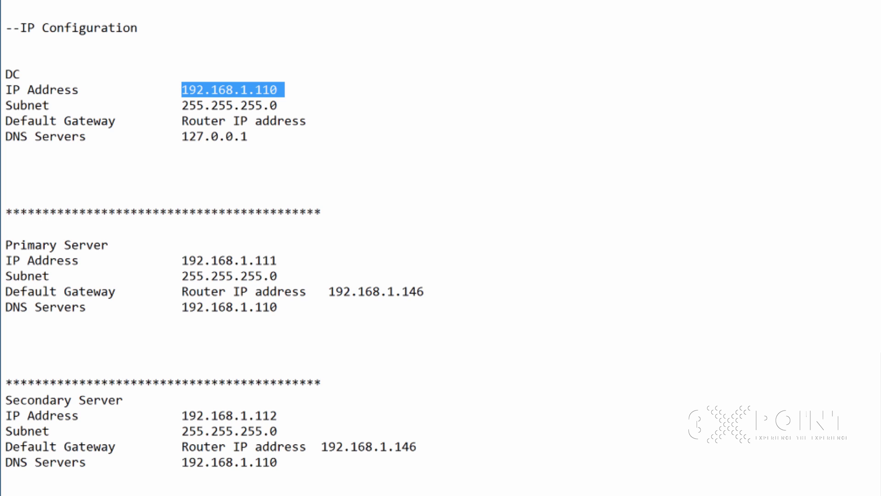
left_click(121, 274)
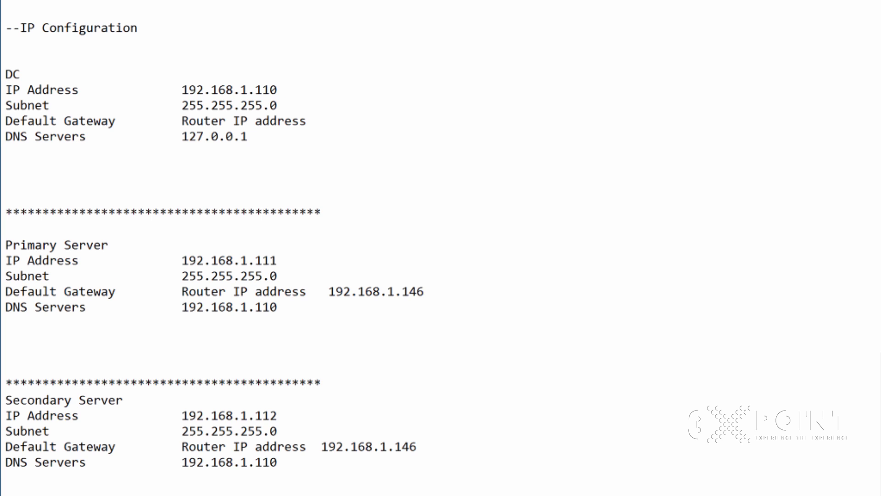
left_click_drag(285, 307, 181, 307)
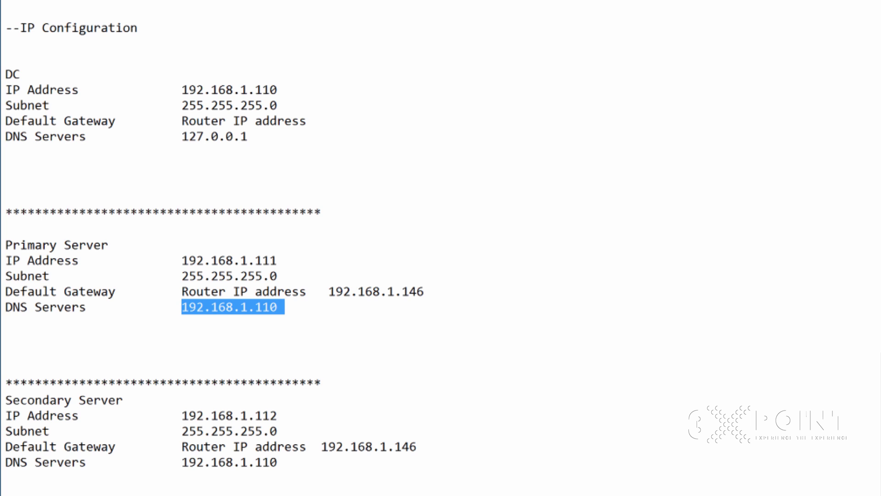
left_click(350, 370)
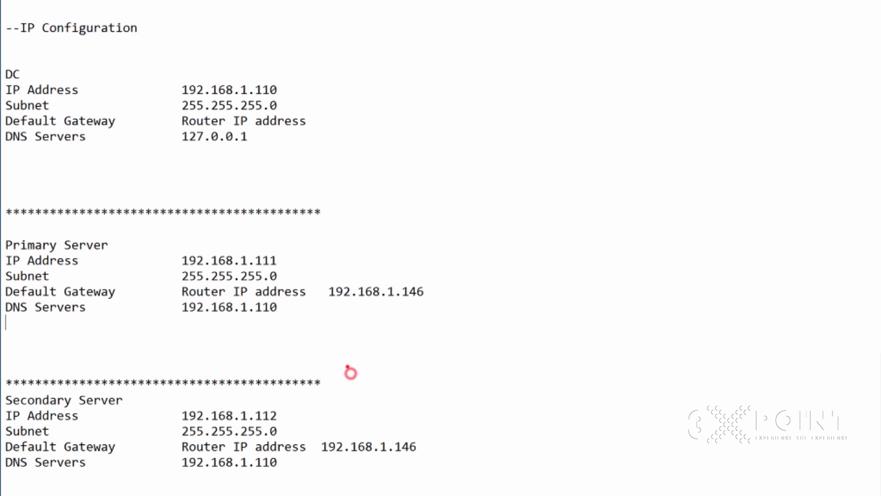
left_click_drag(285, 307, 181, 306)
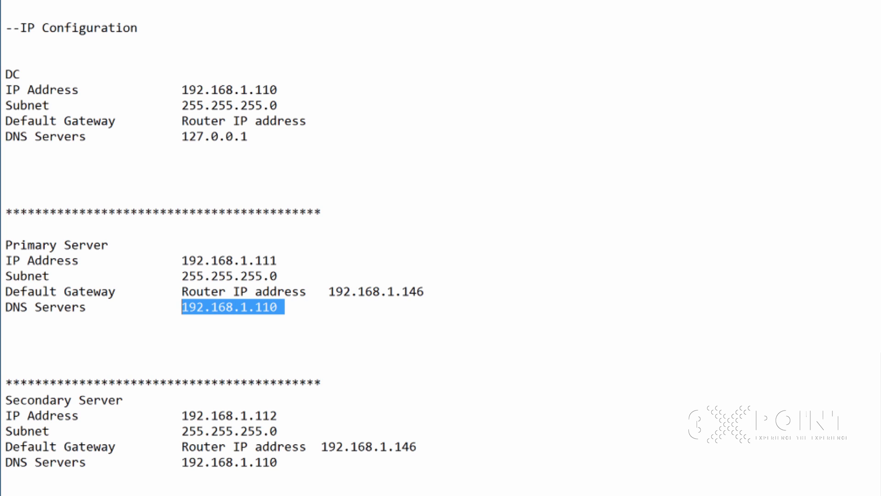
left_click(309, 363)
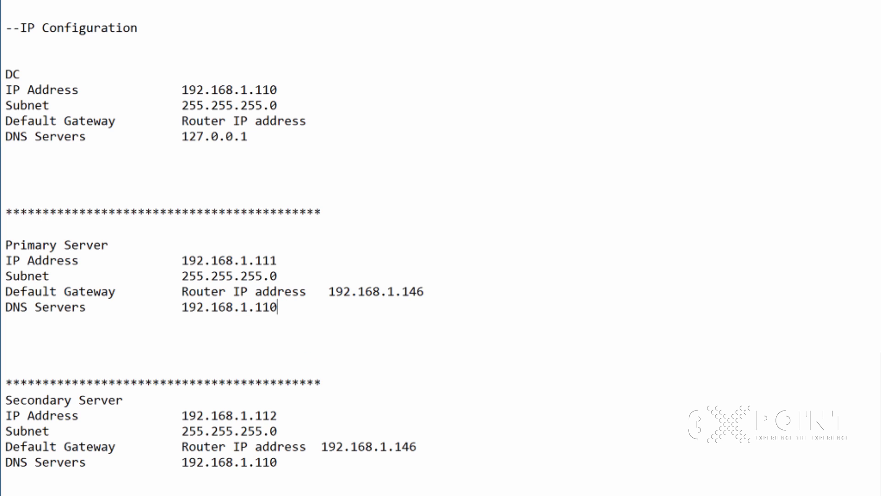
key("shift+Left")
key("shift+Left")
key("shift+Left")
key("shift+Left")
key("shift+Left")
key("shift+Left")
key("shift+Left")
key("shift+Left")
key("shift+Left")
key("shift+Left")
key("shift+Left")
key("shift+Left")
key("shift+Left")
key("shift+Left")
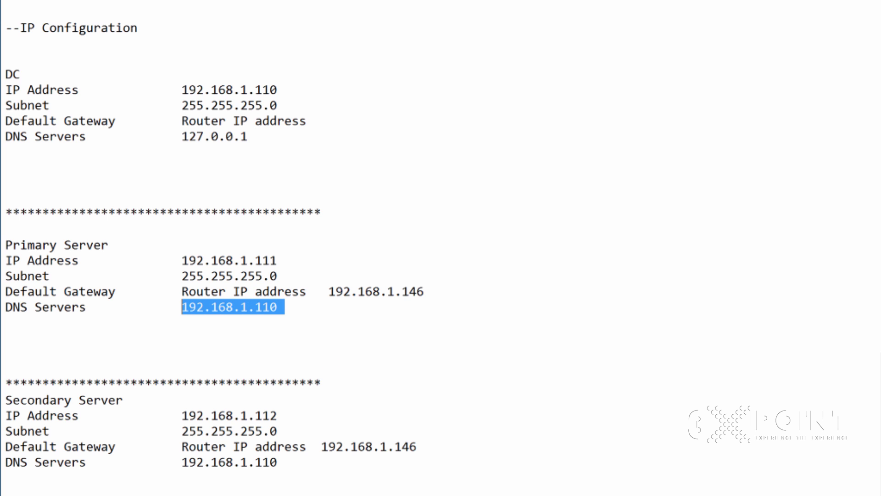
left_click_drag(316, 177, 5, 74)
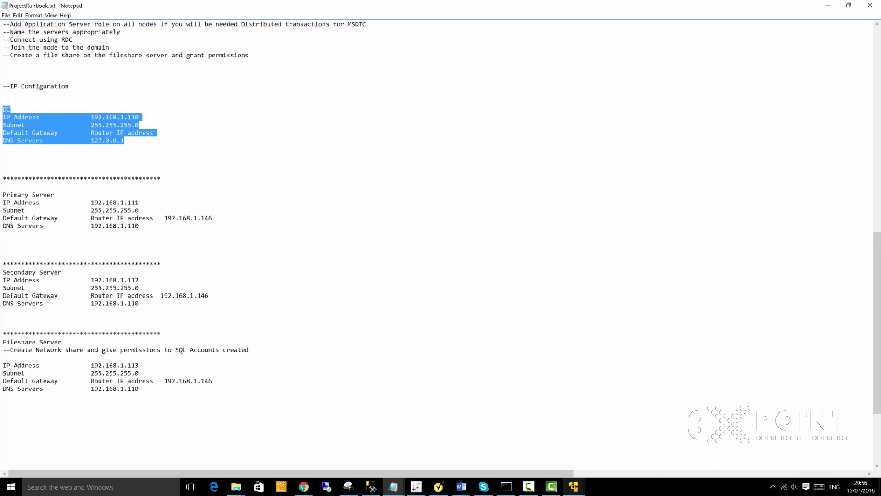
Step: On the DomainController, check Server Manager's DNS page and notifications, then return to the Primary VM
mouse_move(574, 487)
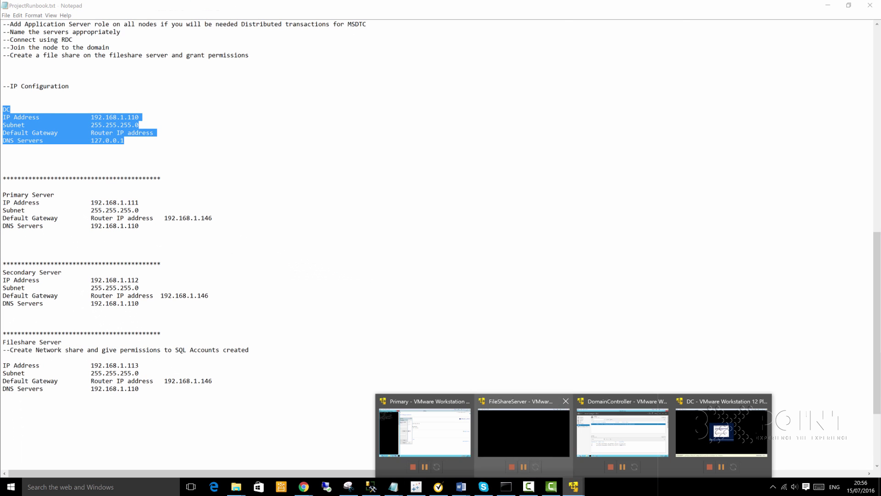
left_click(615, 420)
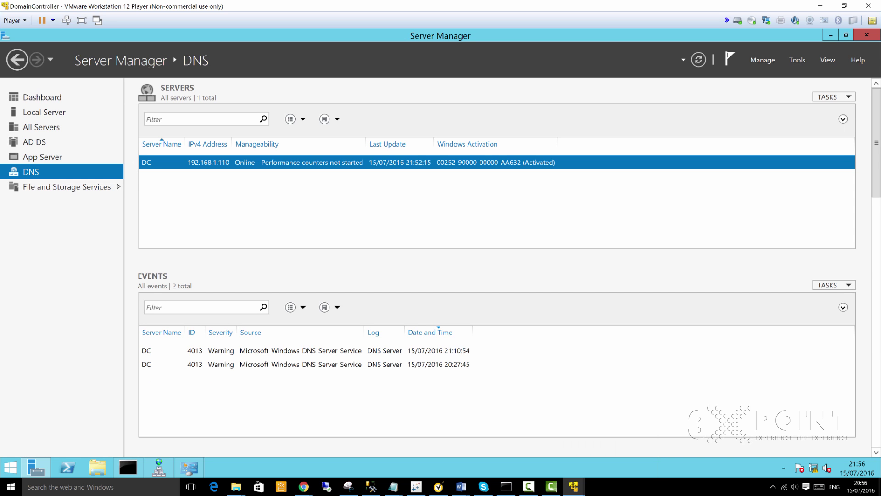
left_click(730, 59)
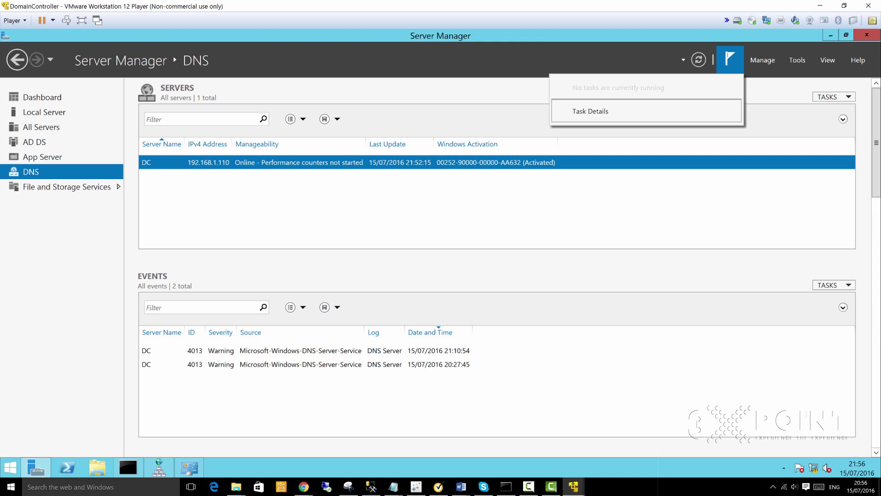
left_click(465, 90)
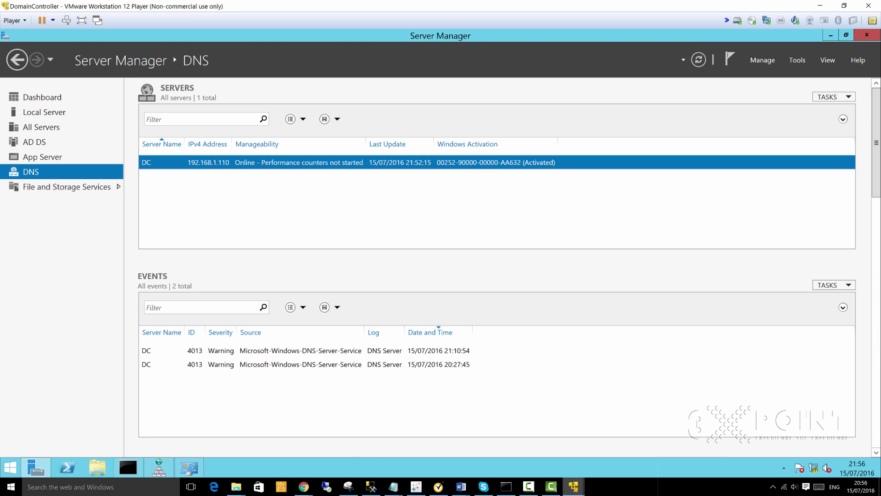
mouse_move(574, 486)
left_click(388, 418)
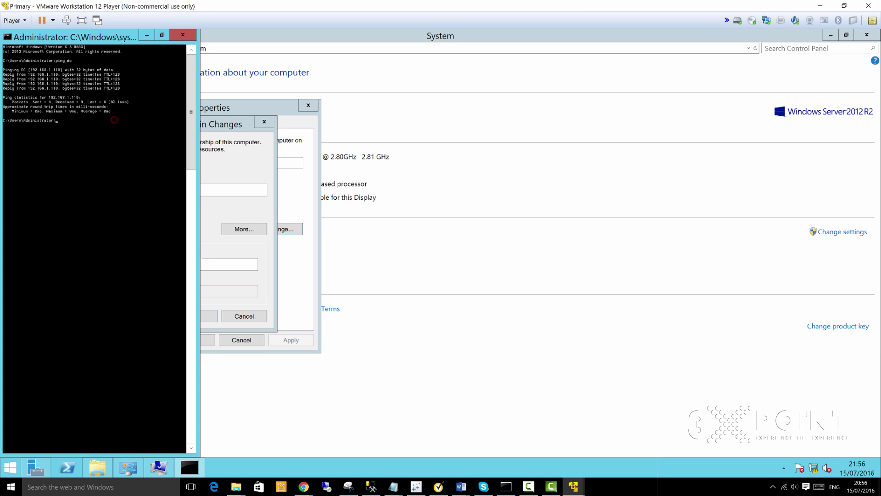
Step: Close the command prompt, System Properties dialog and System windows on the Primary VM
left_click(184, 34)
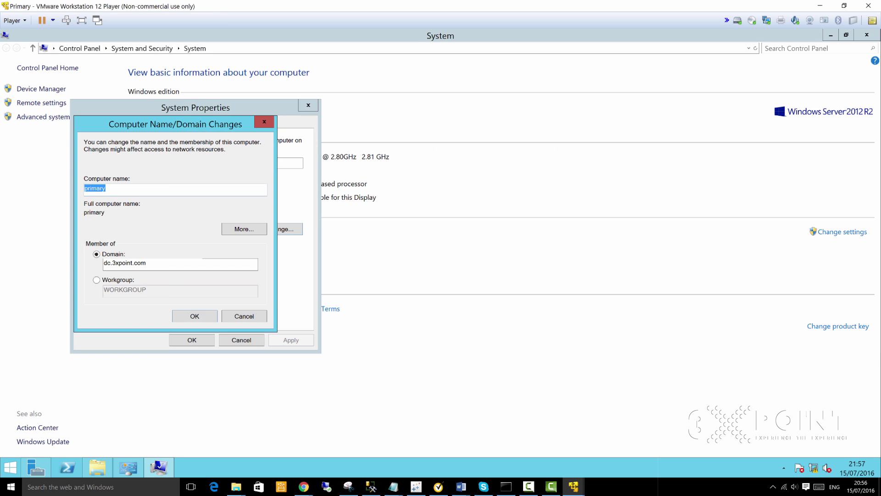
left_click(264, 122)
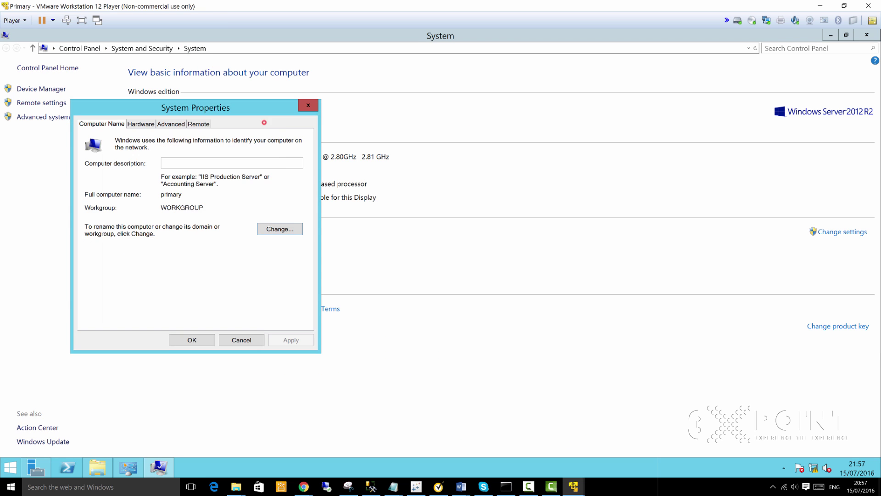
left_click(309, 105)
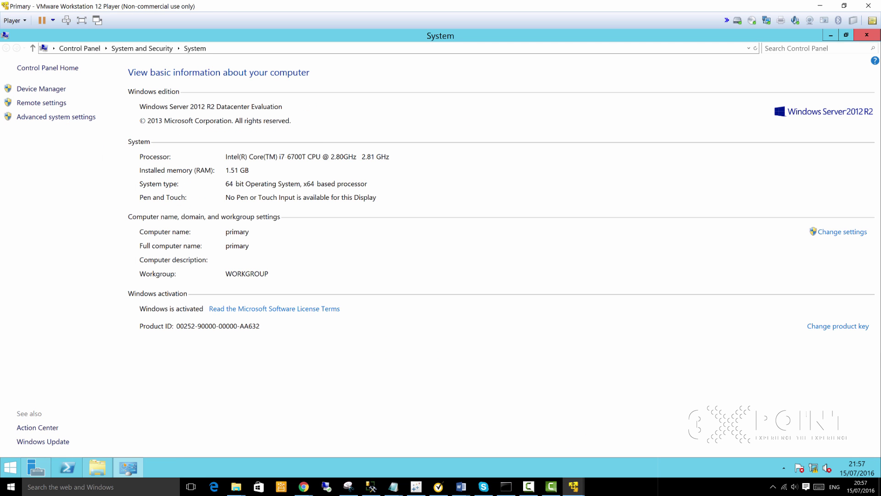
left_click(846, 35)
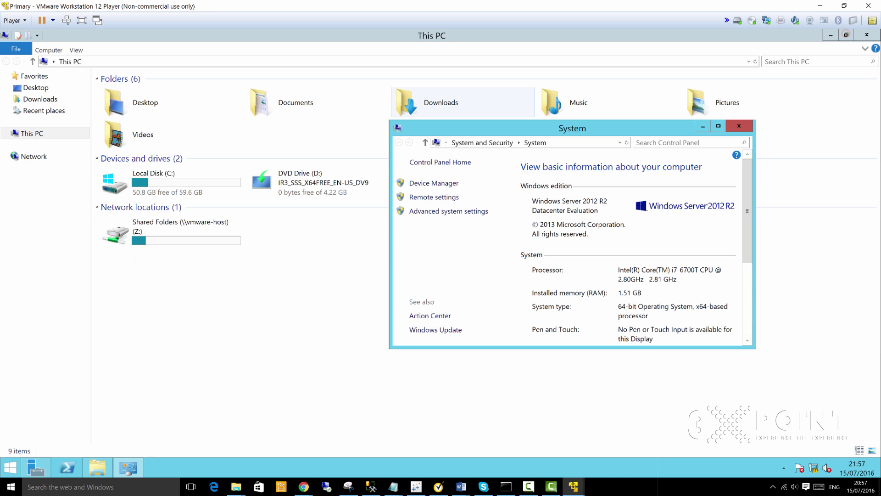
left_click(736, 126)
Step: Open Ethernet0's properties through the Network and Sharing Center's adapter settings
left_click(814, 467)
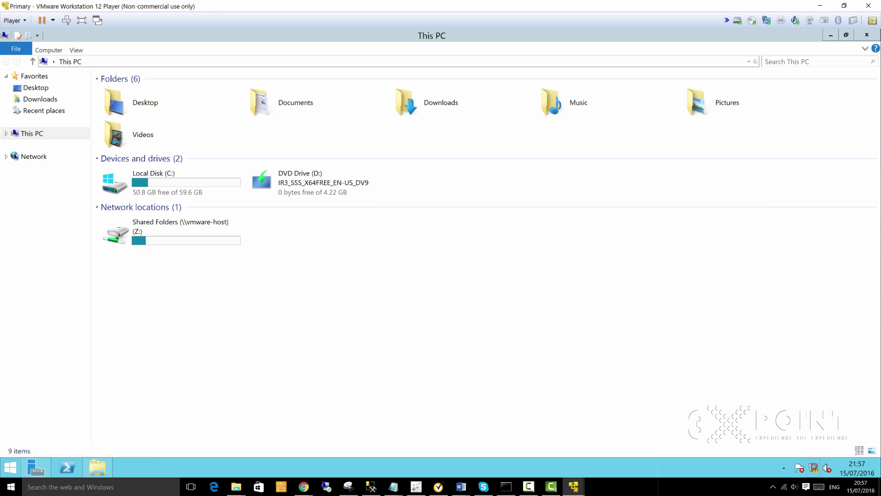
left_click(664, 297)
right_click(814, 467)
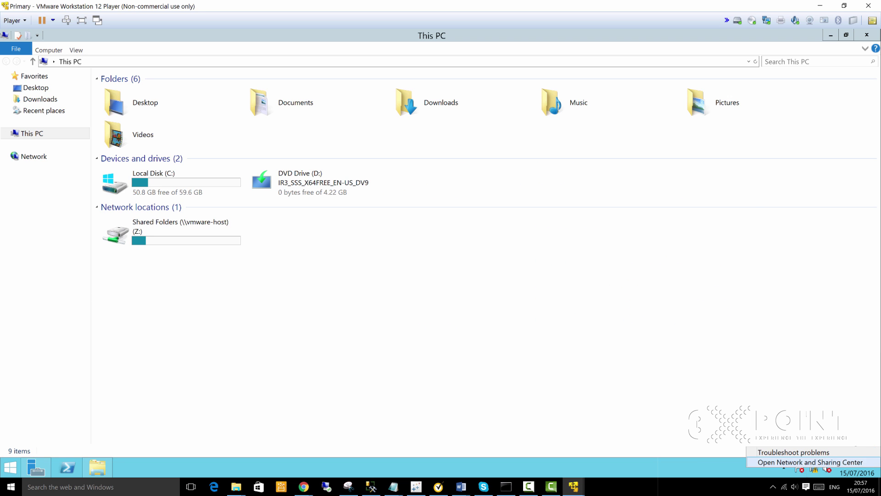
left_click(810, 459)
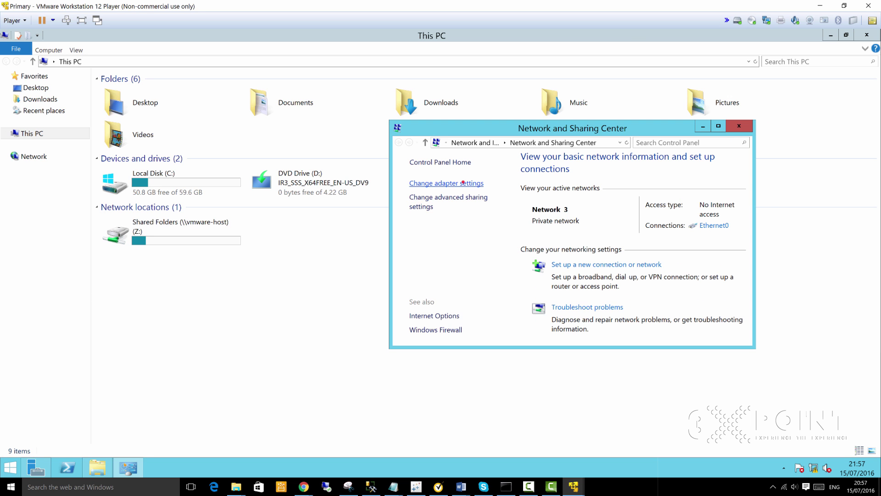
left_click(446, 183)
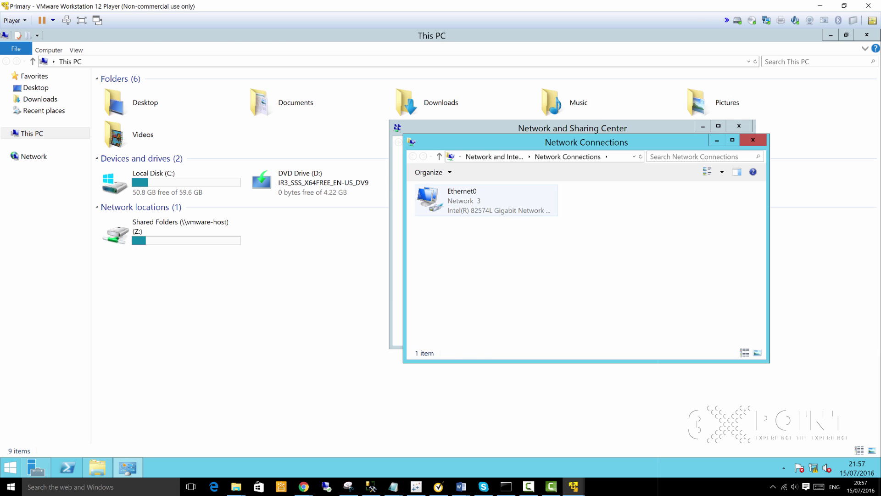
left_click(457, 200)
right_click(457, 203)
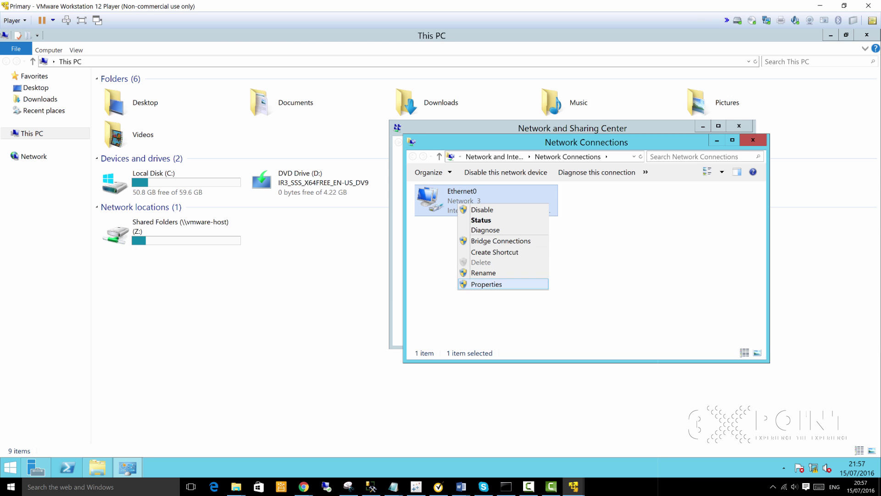
left_click(484, 284)
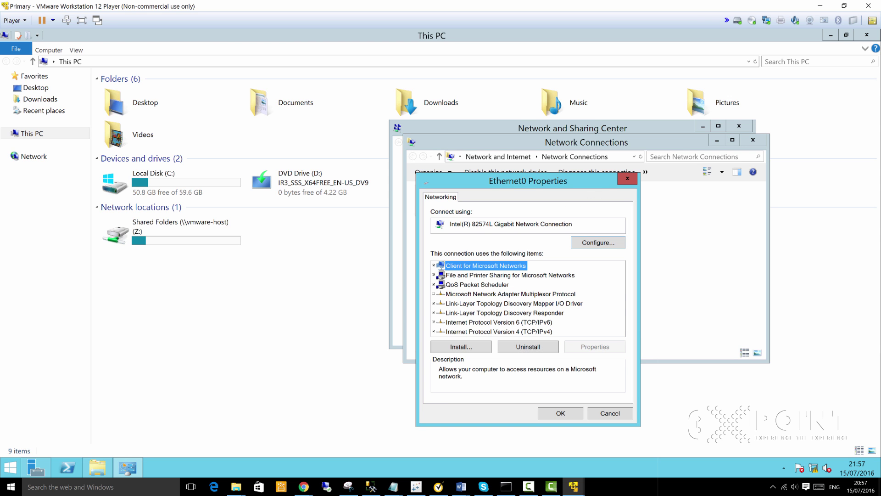
left_click(499, 332)
Step: Set Ethernet0's IPv4 preferred DNS server to 192.168.1.110 and save the change
left_click(595, 347)
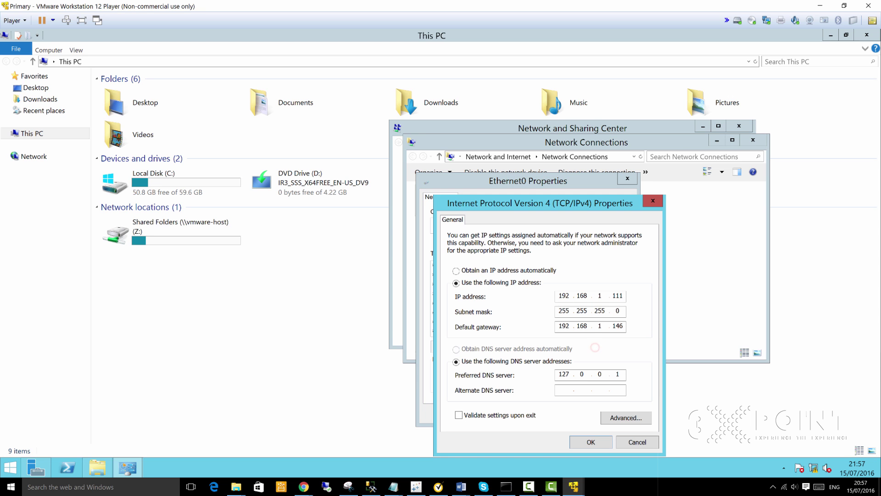
left_click(621, 374)
key("BackSpace")
key("BackSpace")
key("BackSpace")
key("BackSpace")
key("BackSpace")
key("BackSpace")
type("192.168.111.0")
key("BackSpace")
key("BackSpace")
key("BackSpace")
type("110")
left_click(592, 440)
left_click(561, 413)
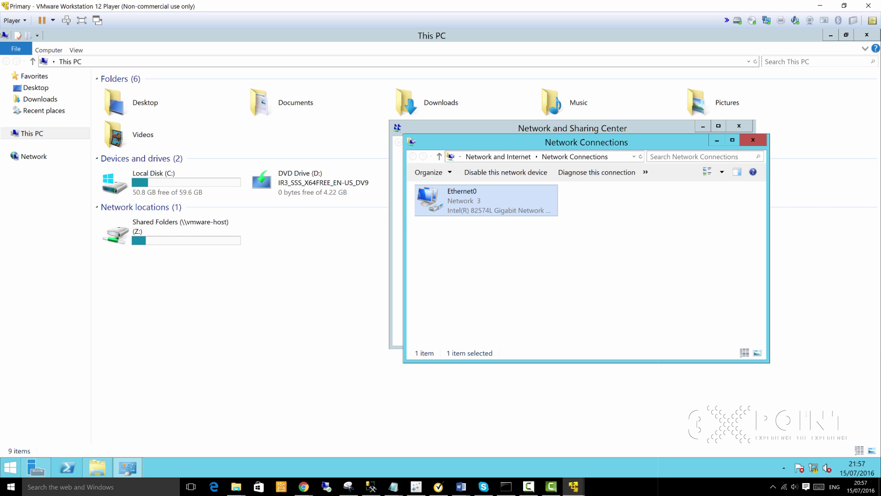
left_click(258, 425)
Step: Ping dc.3xpoint.com from an administrator command prompt, confirming replies from 192.168.1.110
right_click(14, 467)
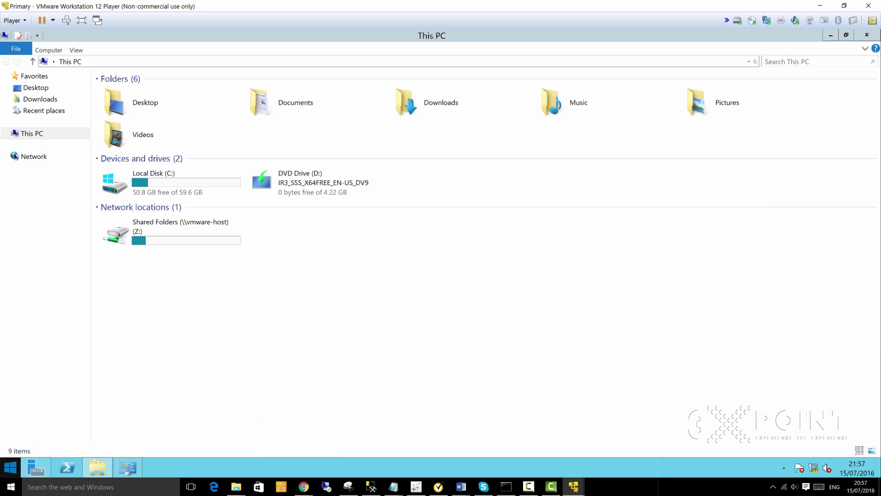
left_click(33, 440)
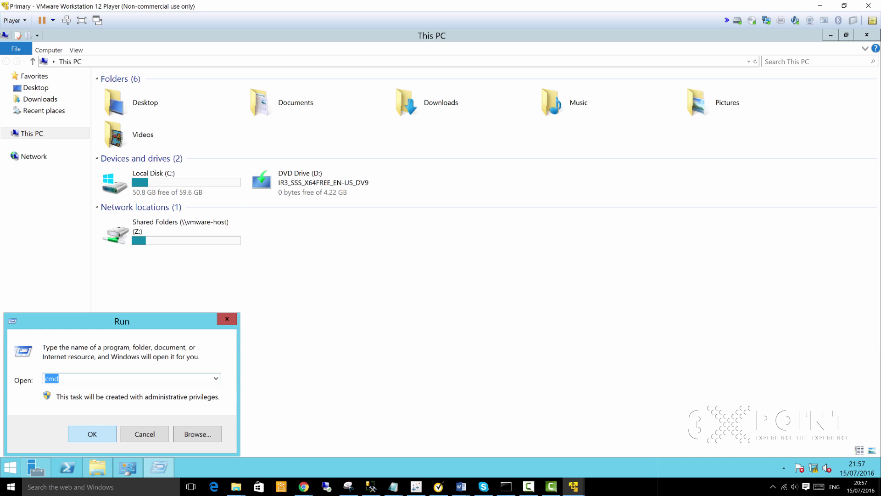
left_click(101, 435)
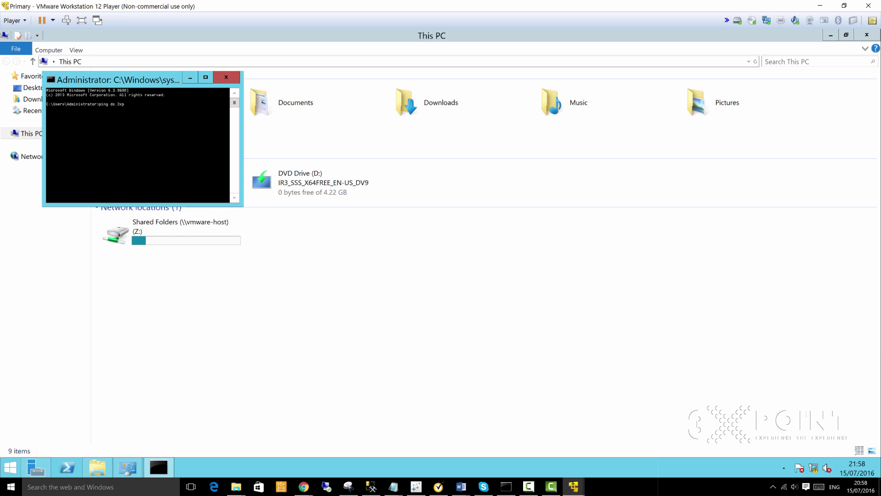
key("Return")
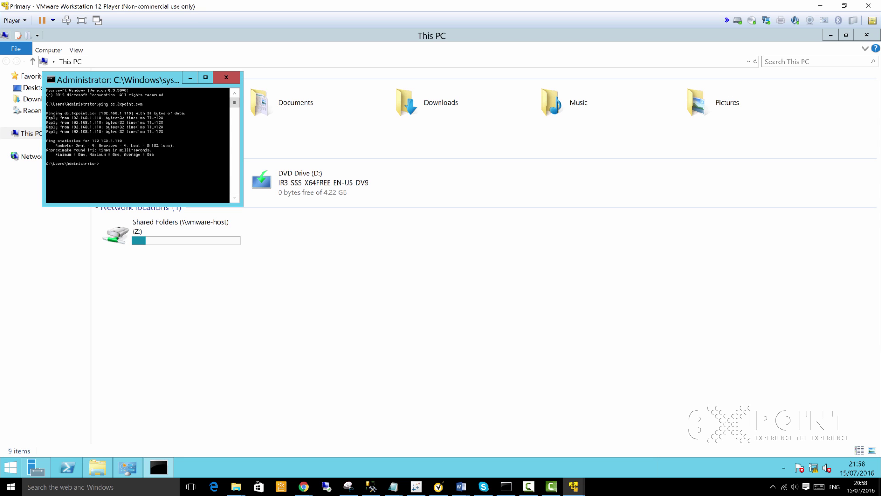
left_click(97, 467)
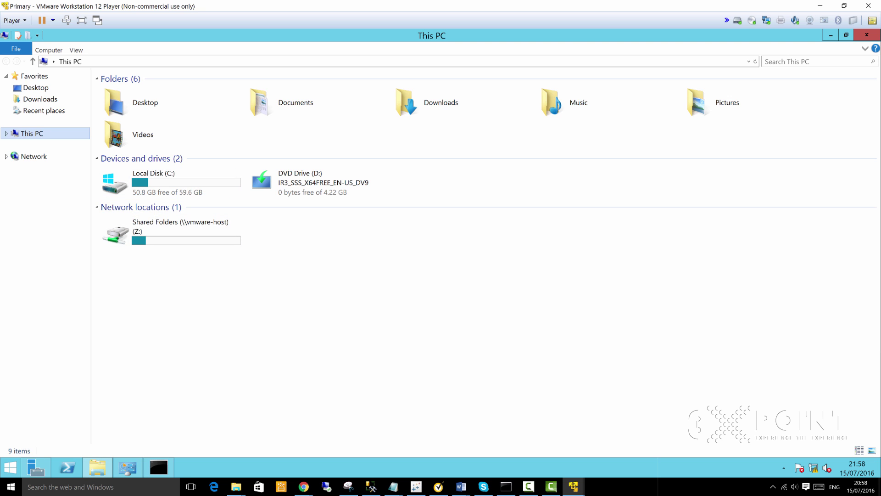
Step: Open the Computer Name/Domain Changes dialog from This PC's system properties
left_click(6, 134)
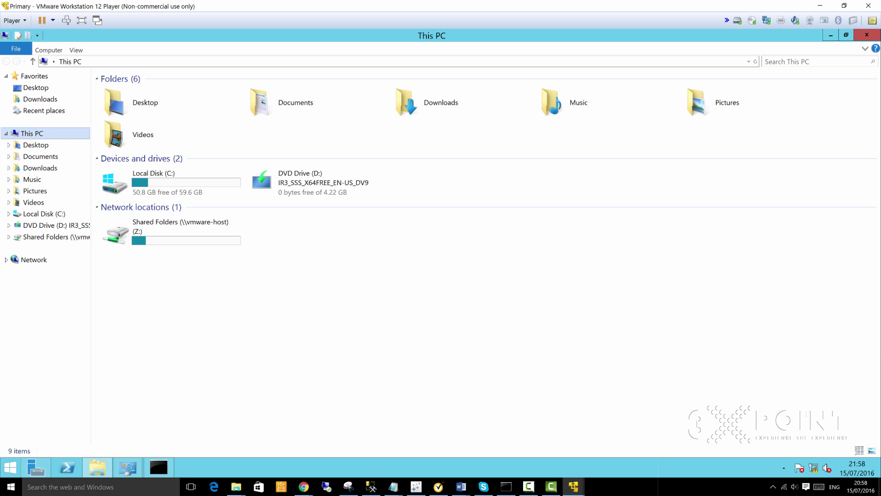
right_click(30, 133)
left_click(71, 232)
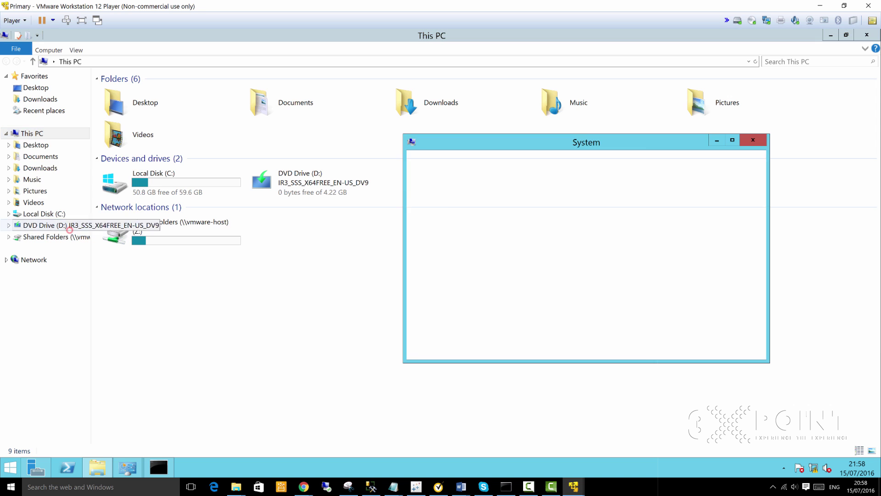
double_click(636, 144)
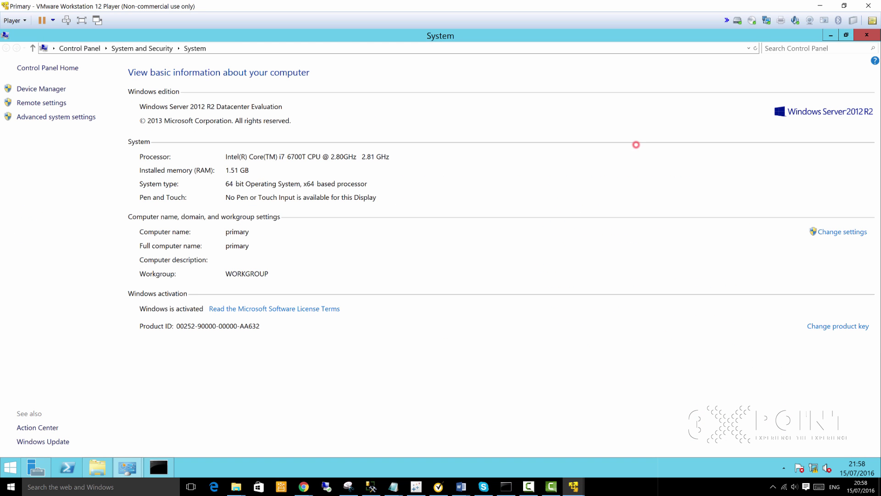
left_click(843, 231)
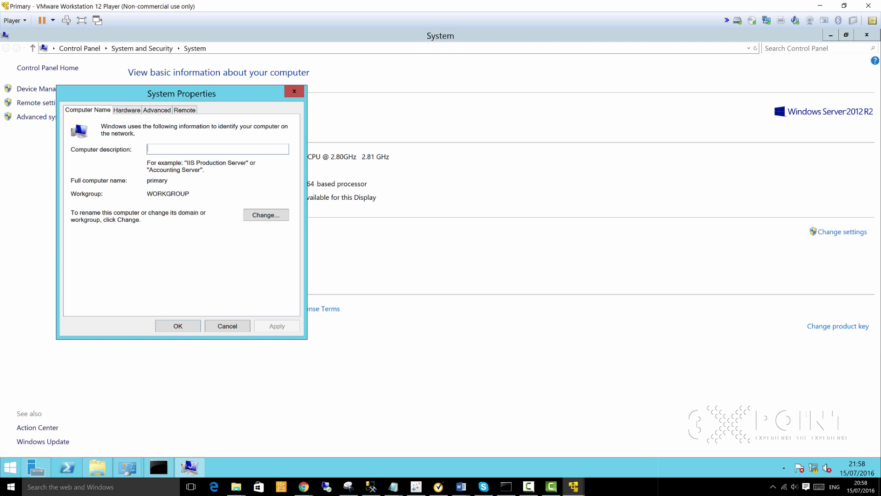
left_click(271, 216)
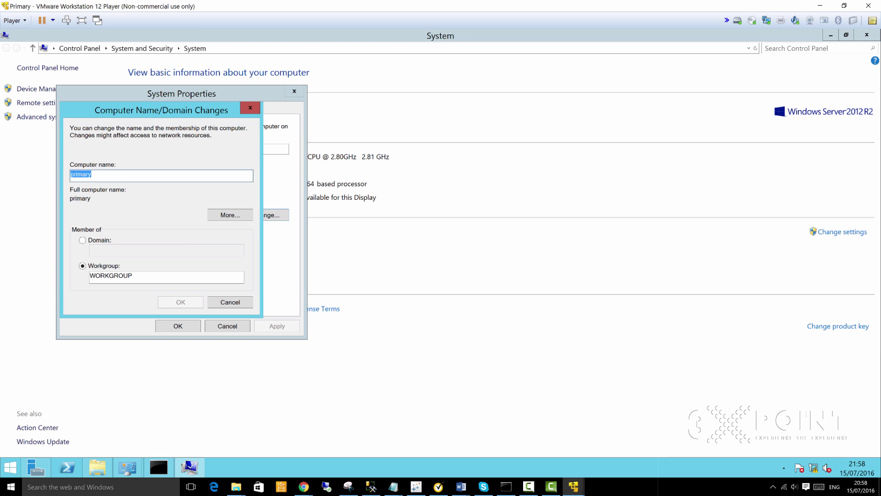
Step: Switch membership to domain dc.3xpoint.com and submit, then focus the credentials prompt's User name box
left_click(83, 240)
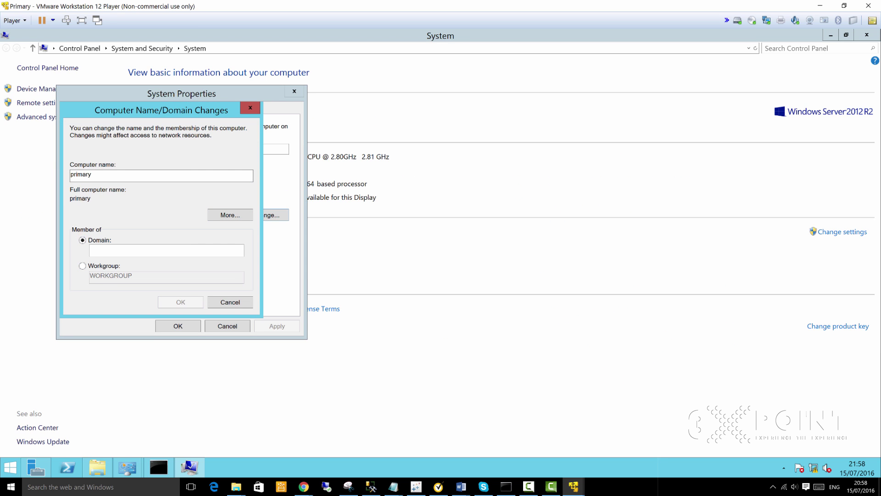
left_click(198, 248)
type("d")
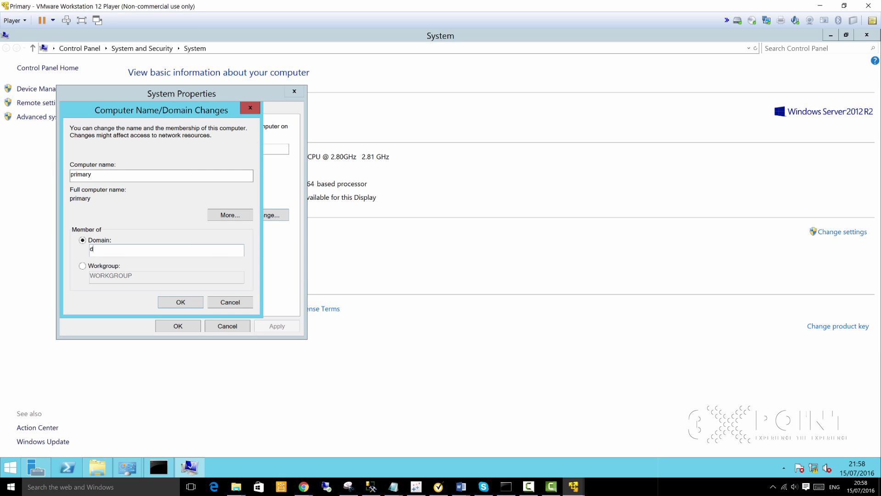
type("c.3xpoint.com")
key("Return")
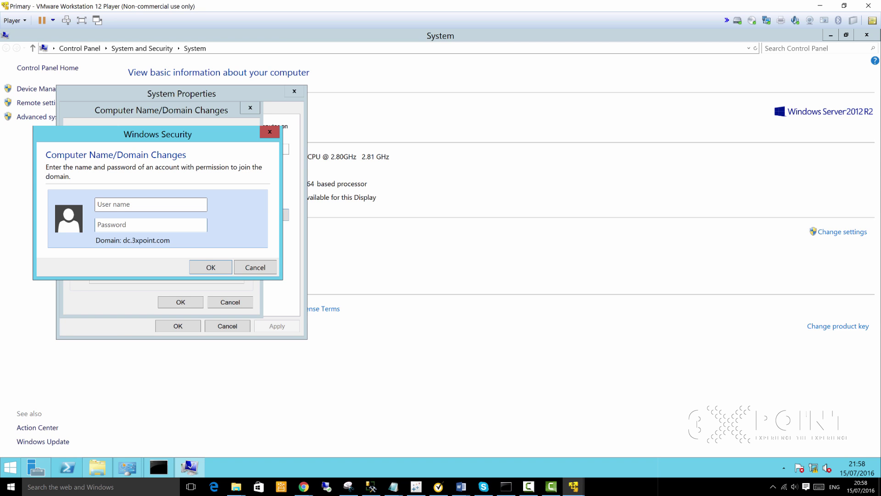
left_click(147, 201)
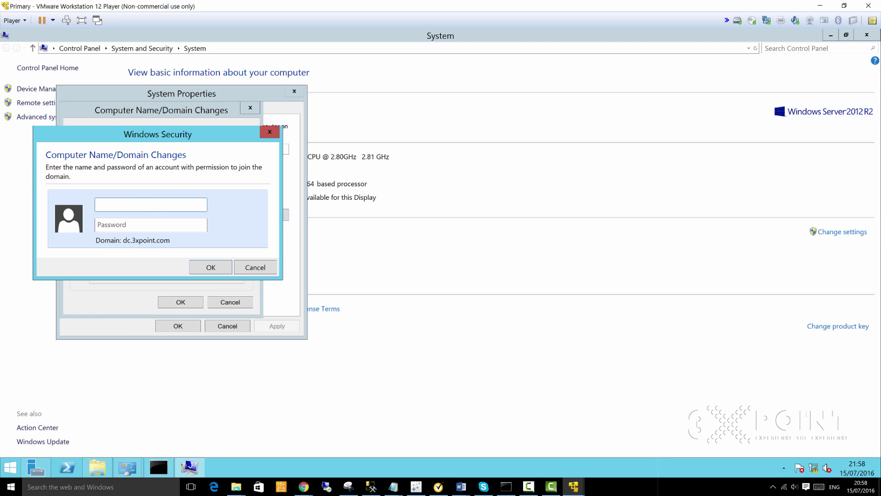
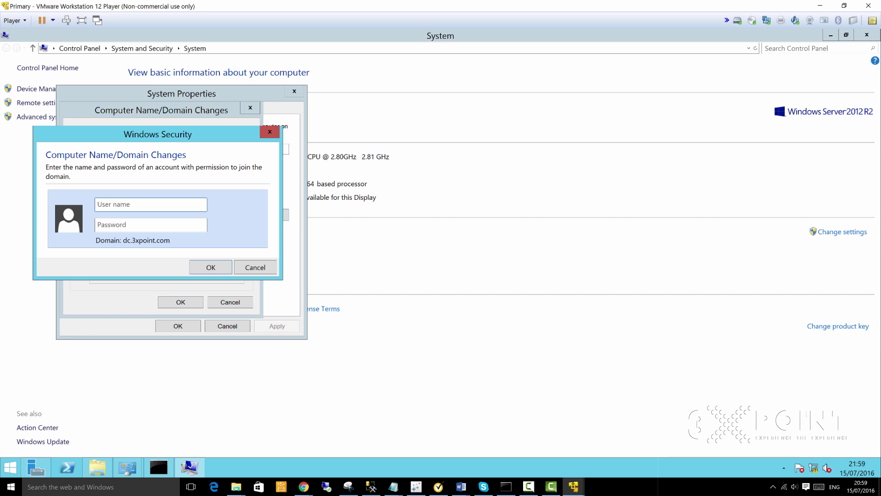
Step: Join Primary to dc.3xpoint.com with the domain admin credentials, then acknowledge the welcome and restart notices
left_click(187, 202)
type("dc.3xpoint.com")
type("\\cluadmin********")
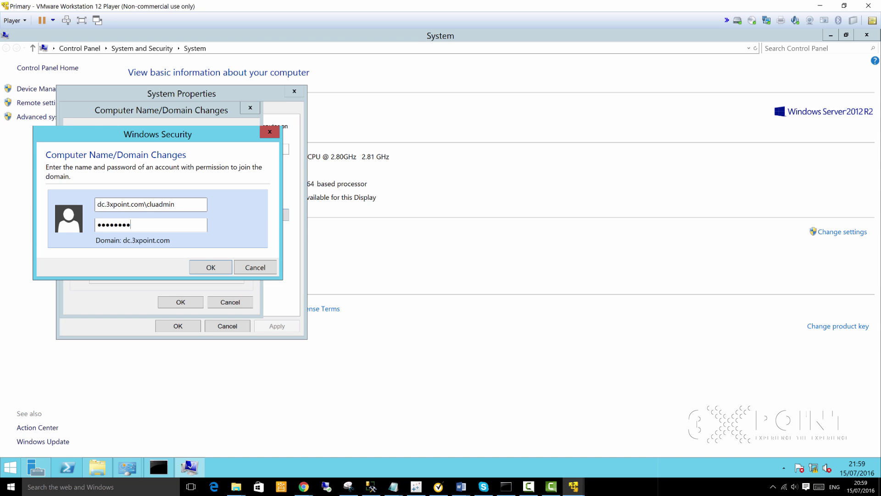
type("******")
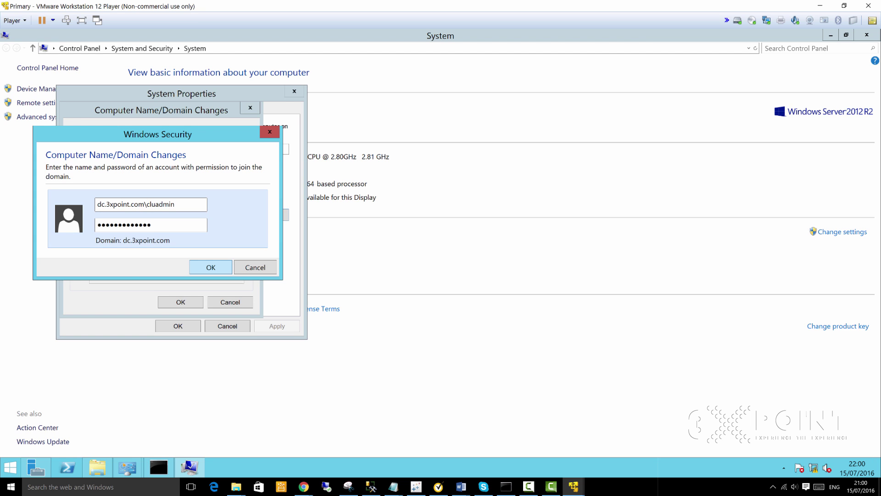
key("Return")
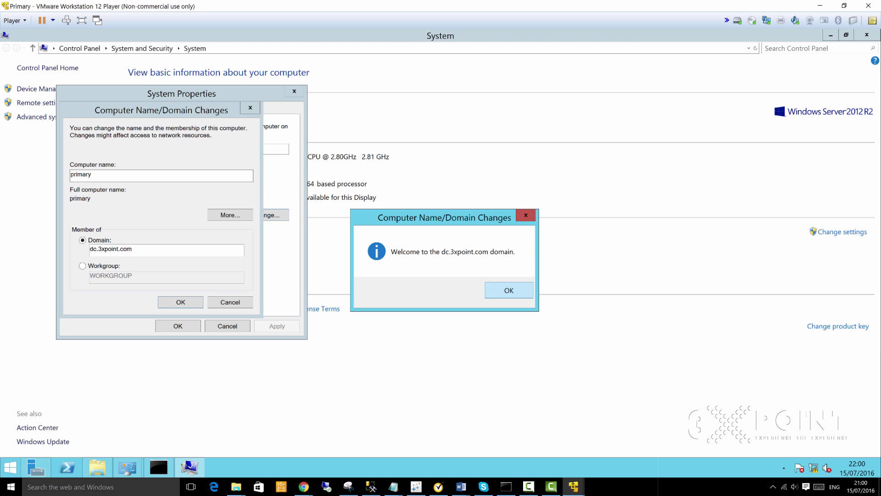
key("Return")
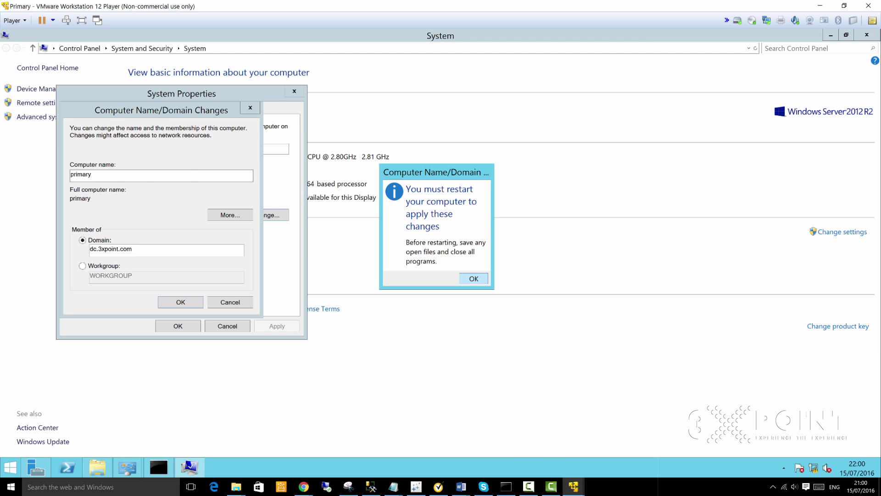
key("Return")
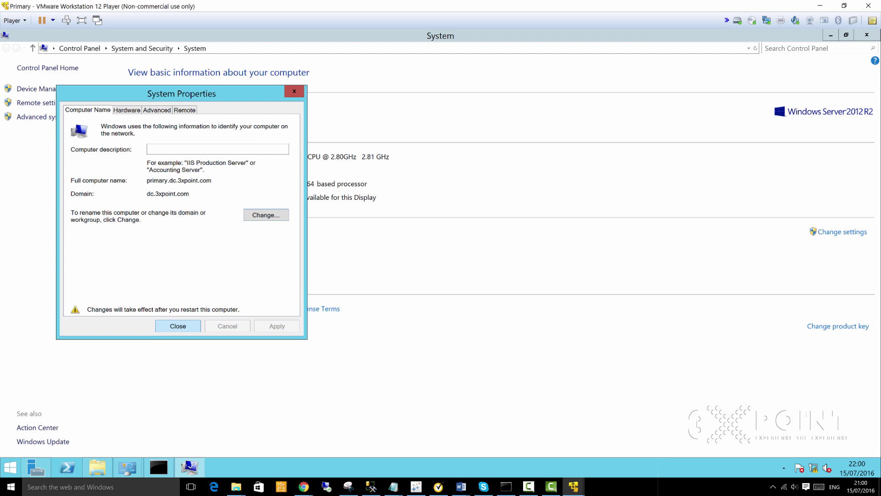
key("Return")
Step: Restart the Primary VM and switch over to the FileShareServer VM
left_click(416, 267)
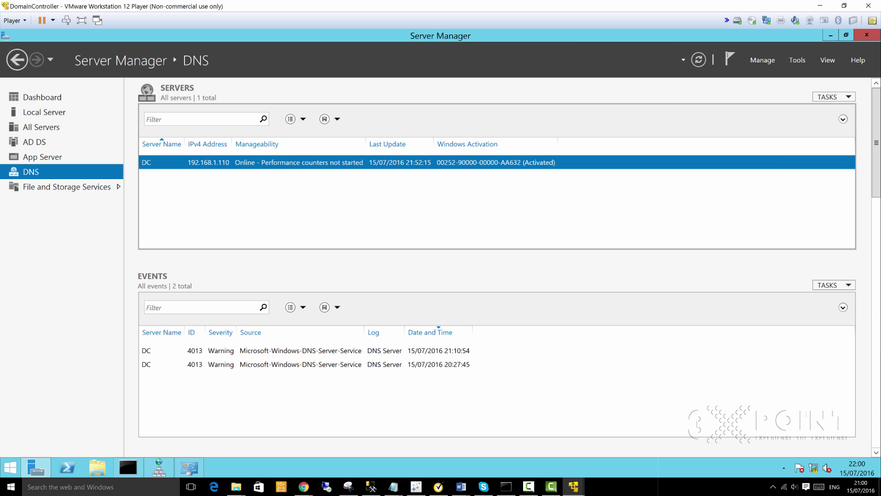
mouse_move(573, 486)
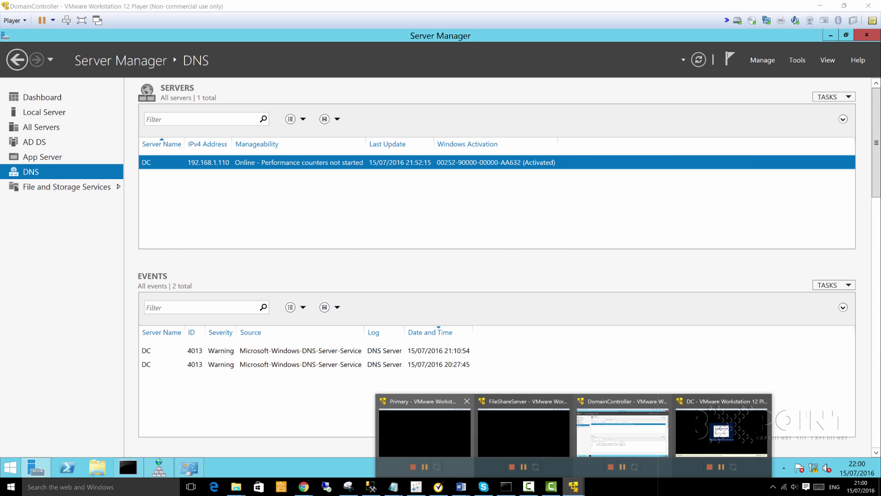
left_click(523, 430)
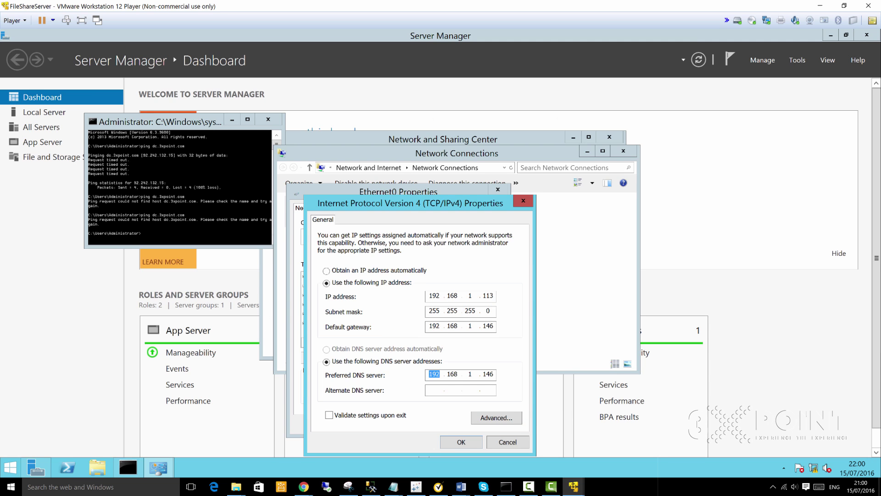
Step: Set Ethernet0's preferred DNS server to 192.168.1.110 and apply the IPv4 settings
left_click(481, 374)
left_click(493, 374)
left_click(523, 201)
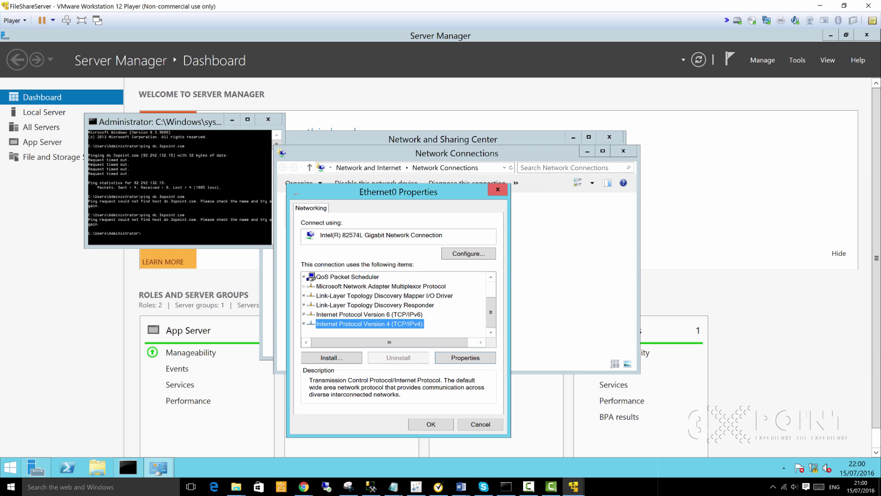
left_click(466, 358)
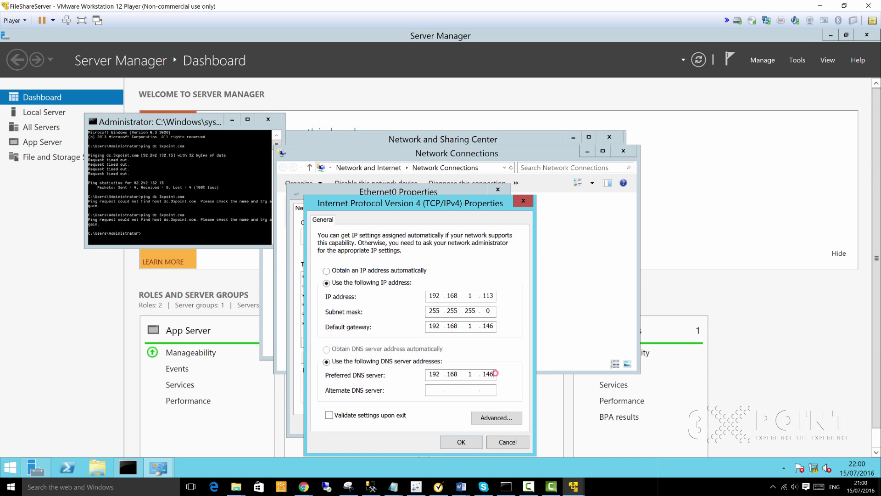
key("BackSpace")
key("BackSpace")
key("BackSpace")
key("BackSpace")
key("BackSpace")
key("BackSpace")
key("BackSpace")
key("BackSpace")
key("BackSpace")
type("192.168.1.110")
key("Return")
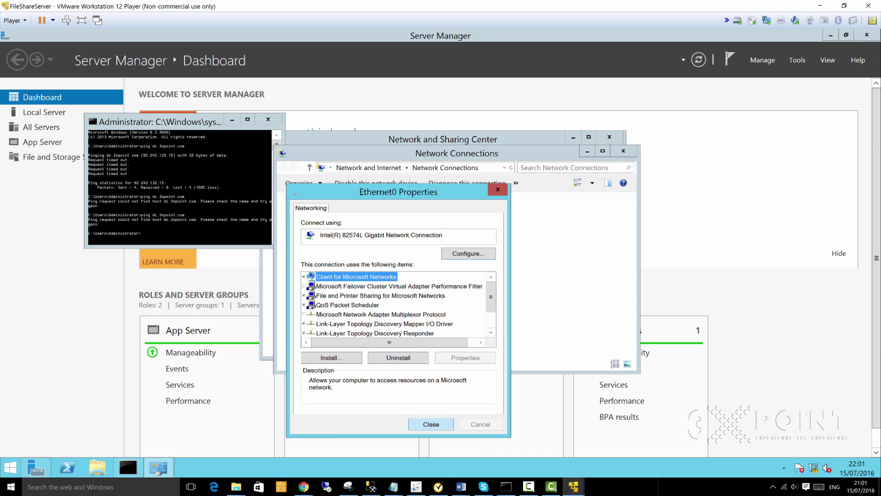
key("Return")
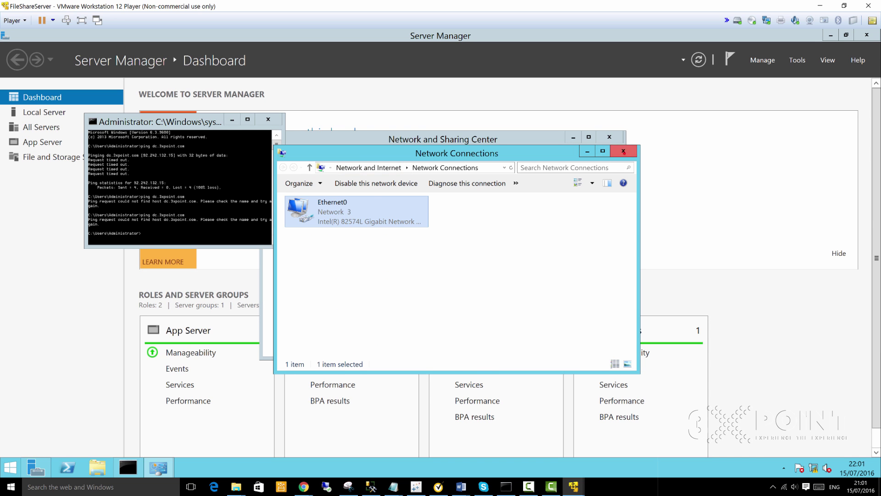
Step: Close the Network Connections, Network and Sharing Center and command prompt windows
left_click(623, 152)
left_click(609, 137)
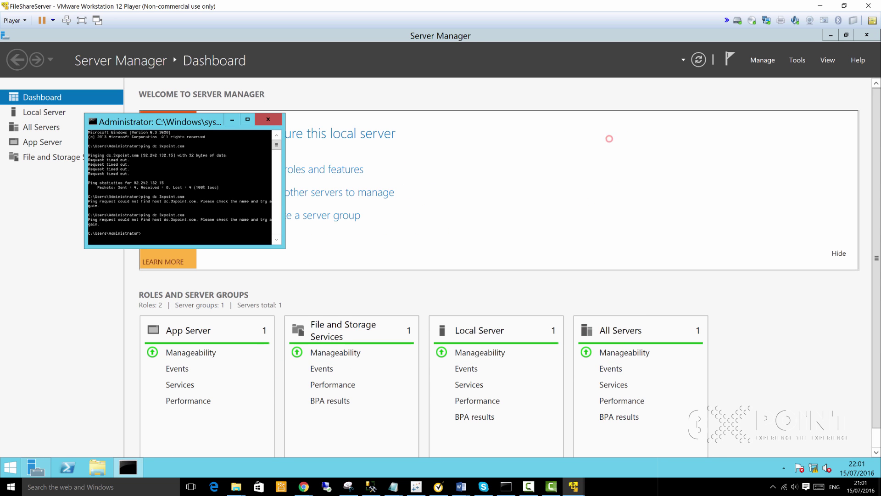
left_click(269, 120)
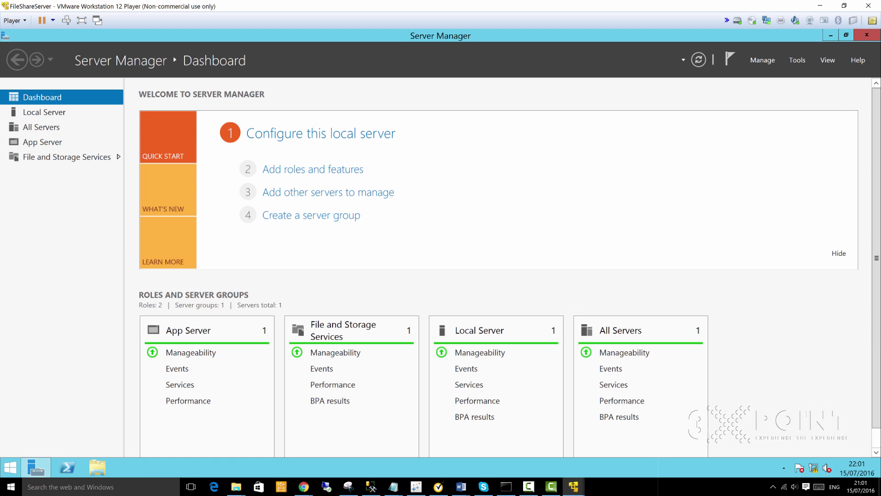
Step: Open FileShareServer's System properties from This PC, maximized
left_click(97, 468)
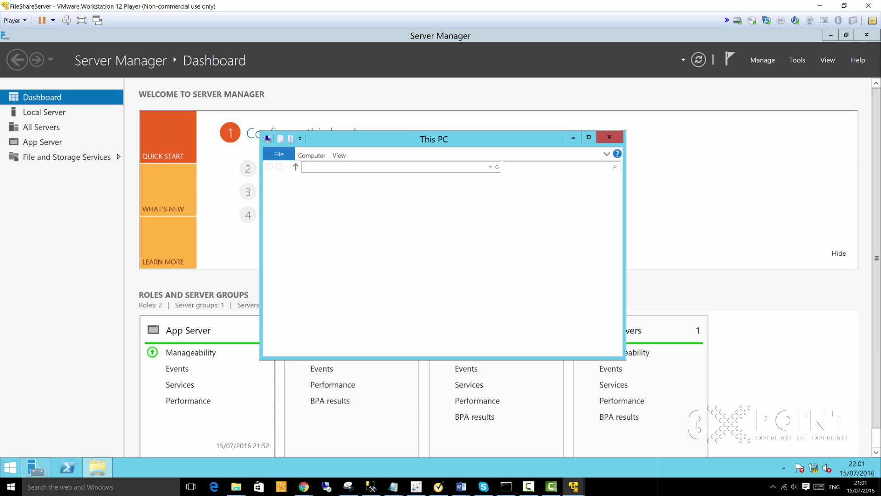
key("super+Up")
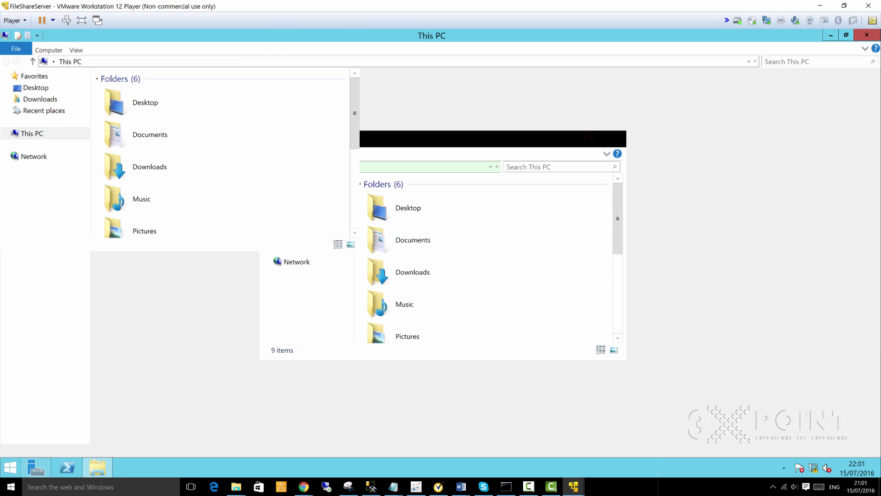
right_click(37, 134)
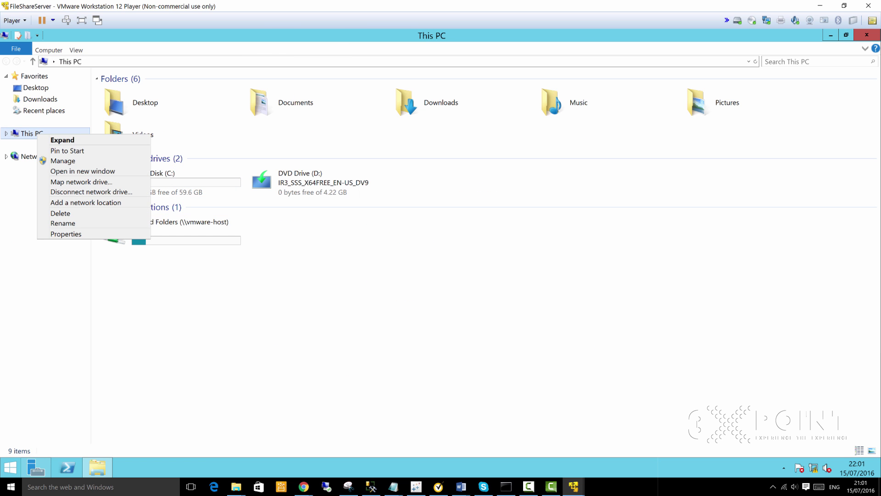
left_click(66, 234)
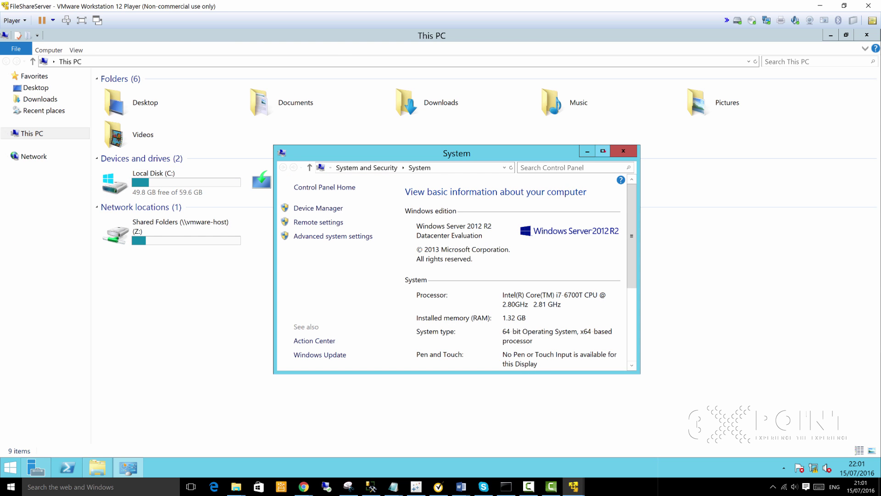
left_click(602, 150)
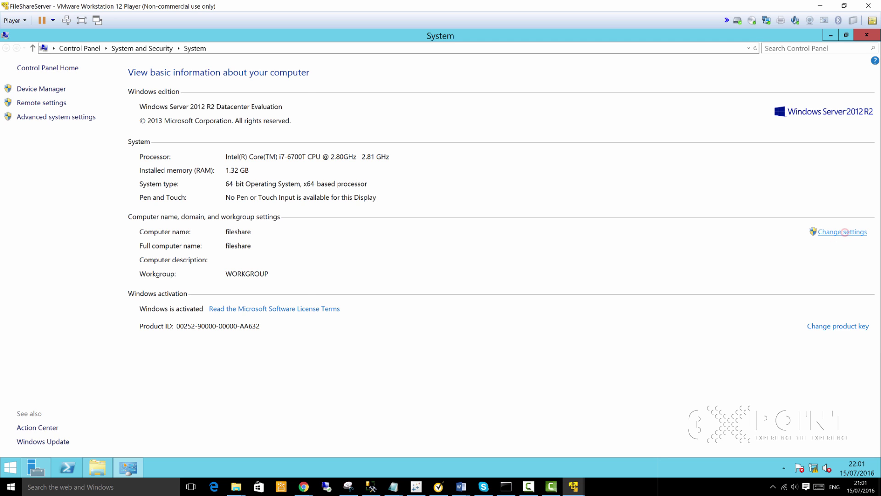
Step: Switch the computer's membership from WORKGROUP to domain dc.3xpoint.com
left_click(844, 232)
left_click(280, 214)
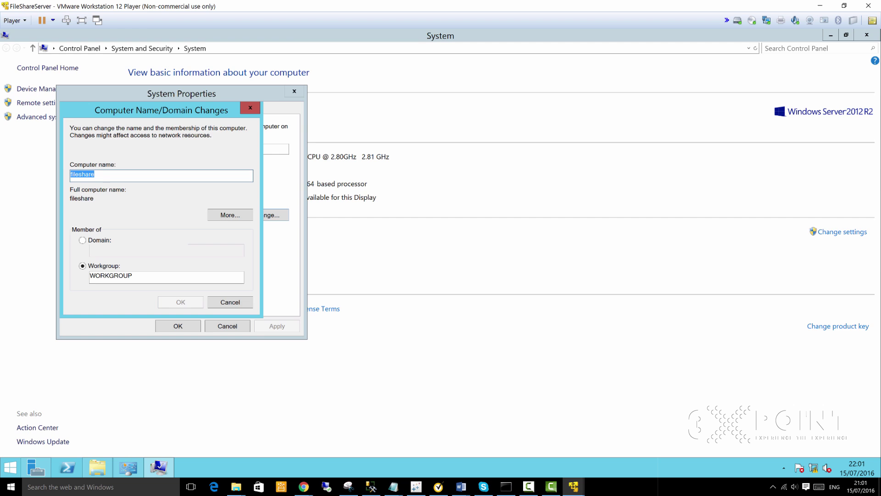
left_click(82, 241)
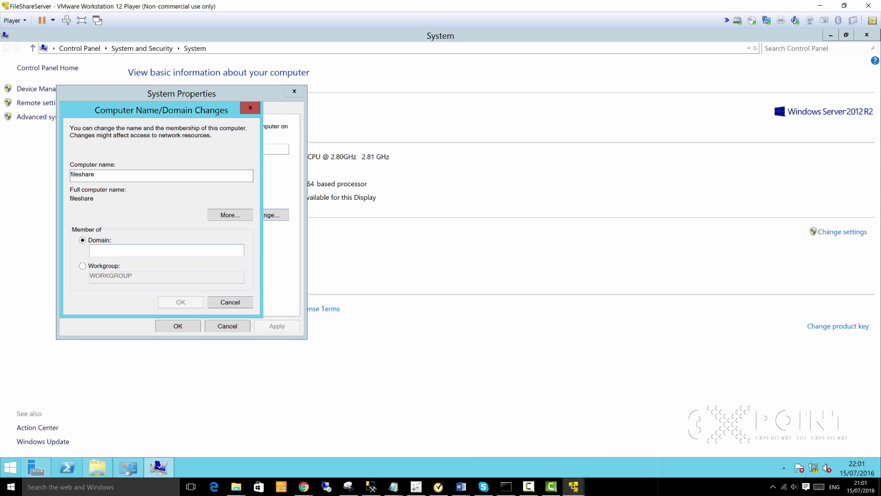
type("dc.3xp")
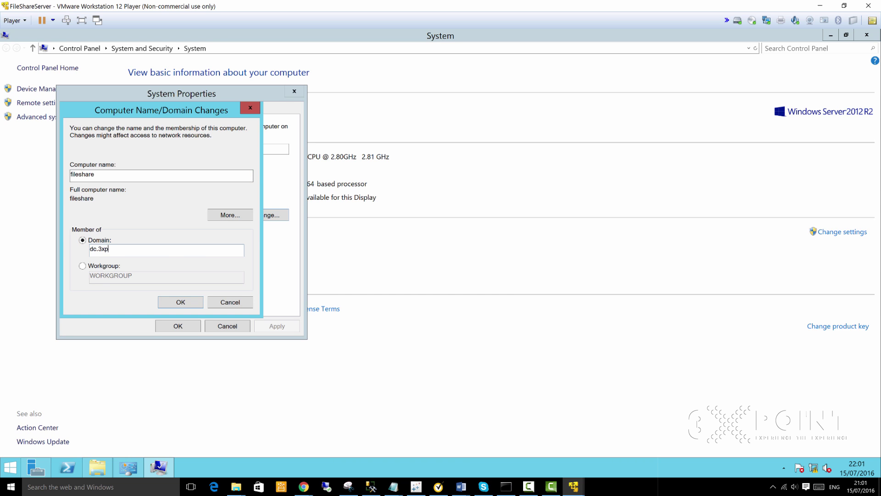
type("oint.com")
Step: Confirm the domain change and submit the dc.3xpoint.com domain admin credentials
left_click(181, 302)
left_click(146, 207)
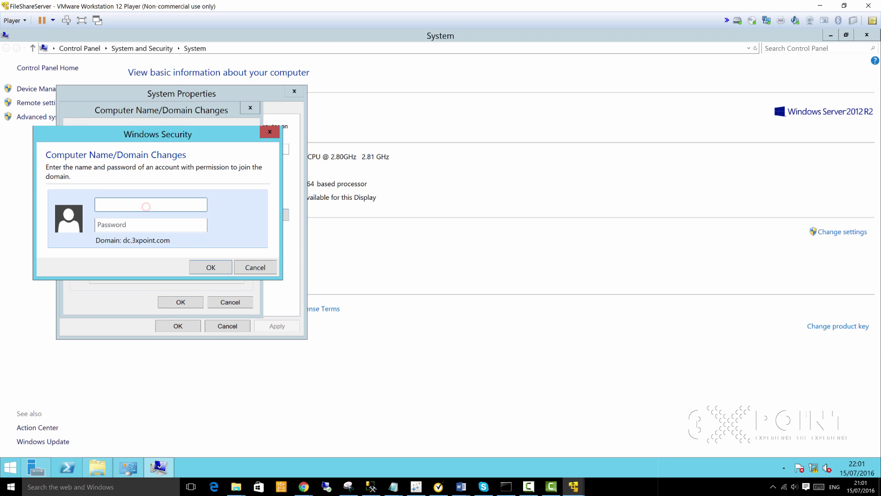
type("dc.3xpoint.com\\cluadmin•••••••")
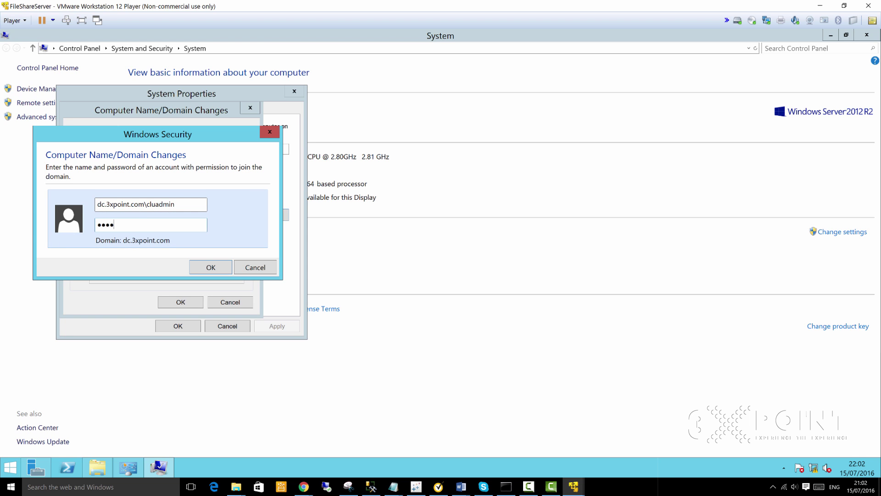
type("•••••••")
left_click(211, 267)
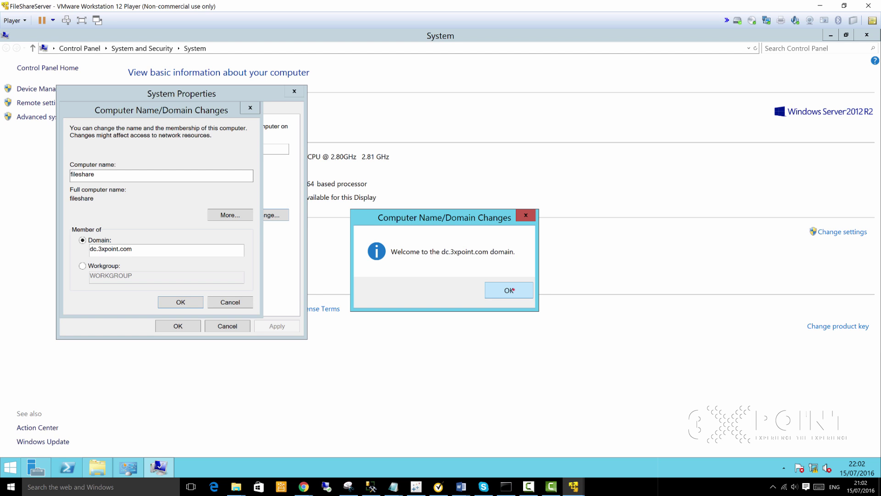
Step: Acknowledge the welcome and restart notices, close System Properties, and restart FileShareServer
left_click(513, 290)
left_click(474, 277)
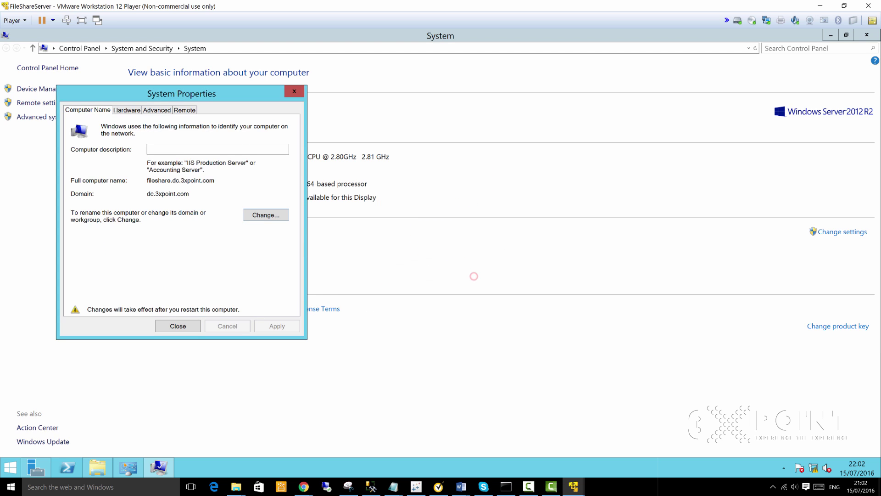
left_click(185, 324)
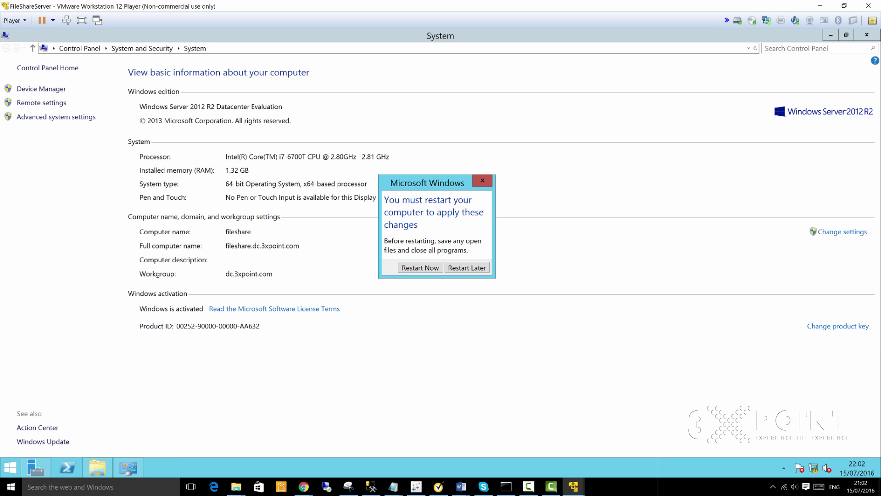
left_click(419, 267)
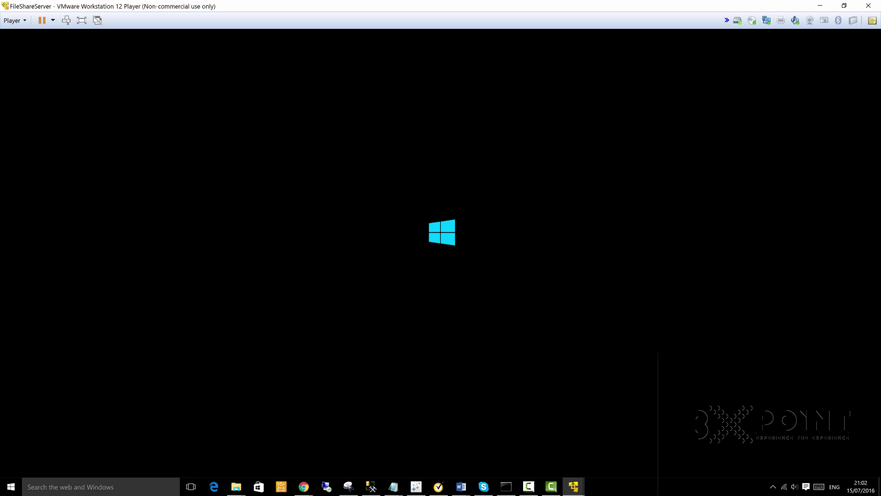
Step: Bring up the DomainController VM window, then minimize it to reveal the ProjectRunbook.txt Notepad
left_click(573, 486)
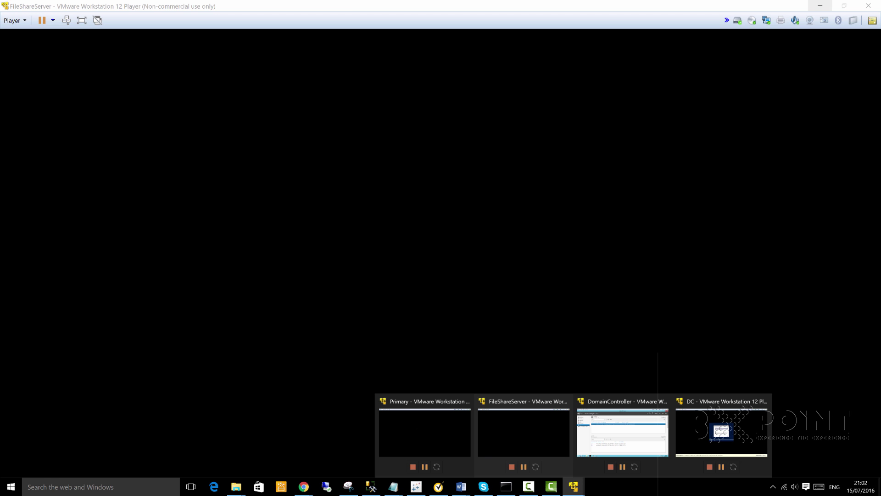
left_click(820, 6)
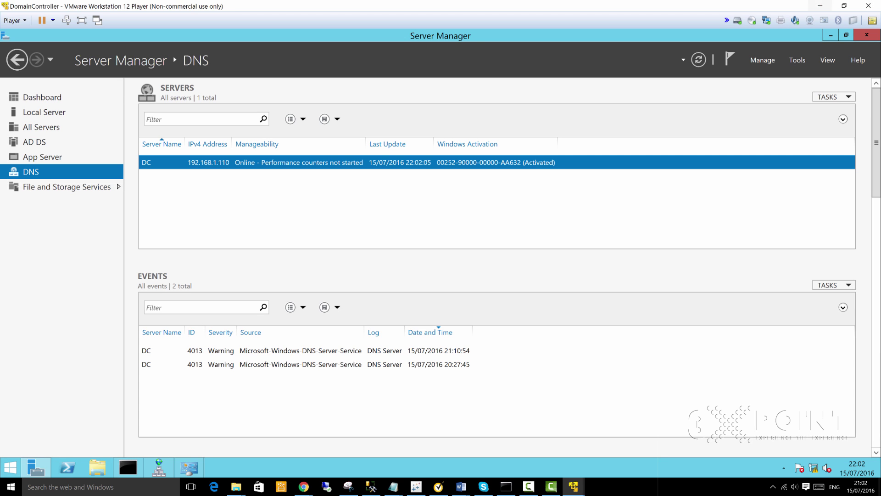
left_click(820, 6)
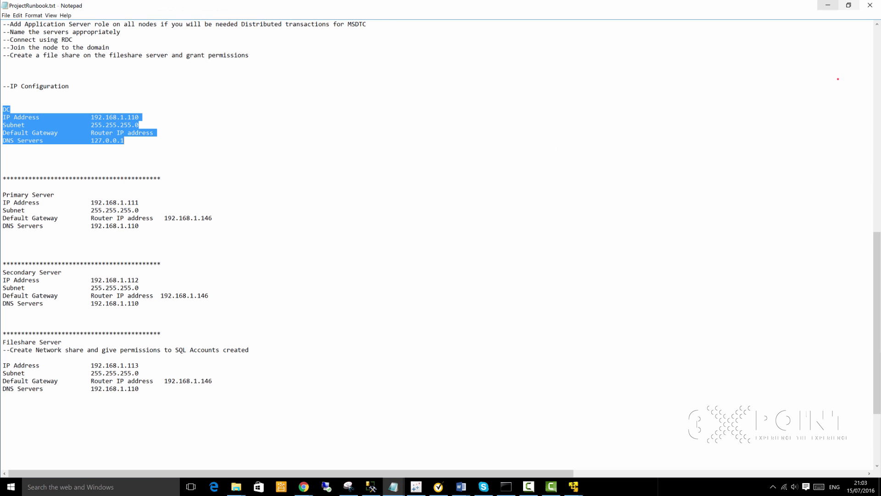
Step: Deselect the DC block, restore Notepad to a window, and drag it toward the centre
left_click(839, 78)
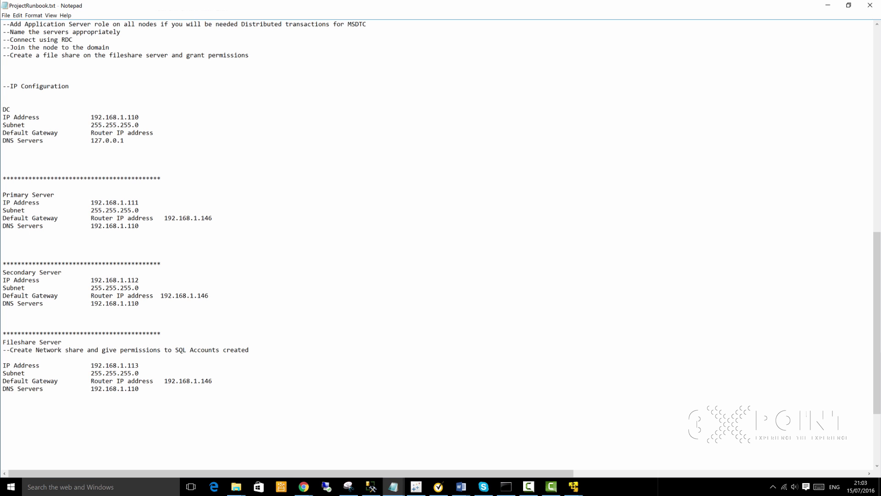
left_click(849, 5)
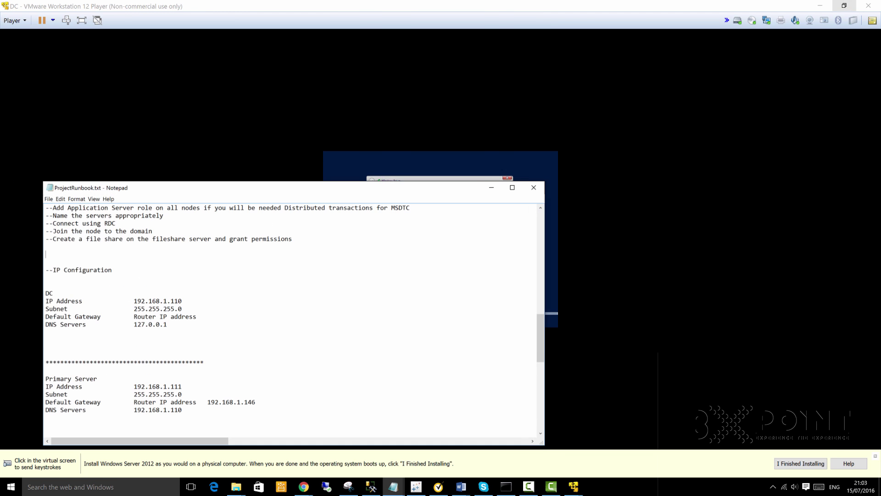
left_click_drag(275, 188, 446, 152)
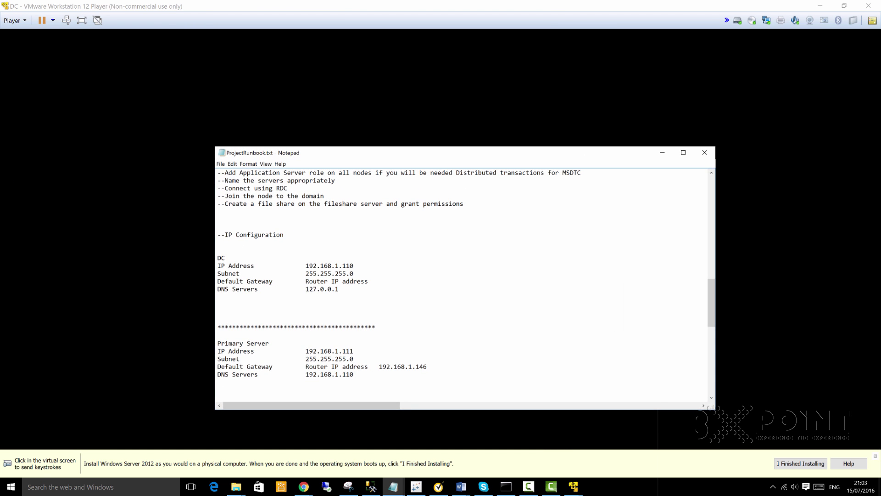